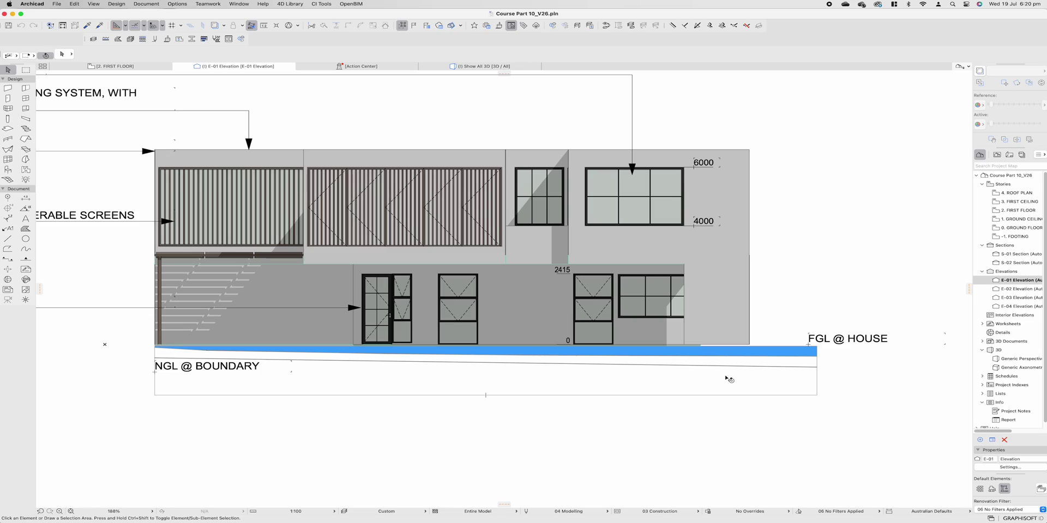
- Open the ground floor plan and turn off the site plan trace reference
{"action": "scroll", "coordinate": [796, 329], "scroll_direction": "up", "scroll_amount": 1}
{"action": "scroll", "coordinate": [808, 300], "scroll_direction": "down", "scroll_amount": 1}
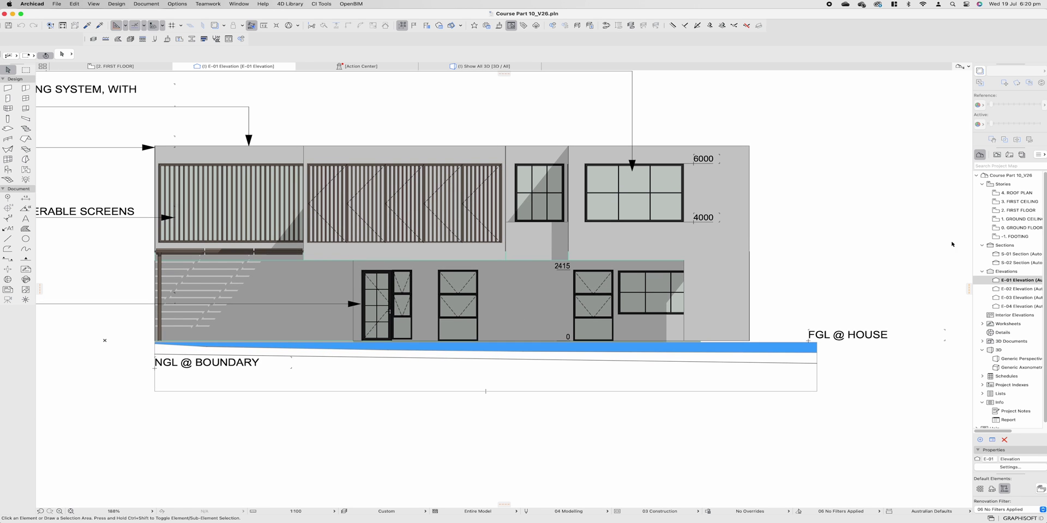
{"action": "left_click", "coordinate": [1019, 227]}
{"action": "double_click", "coordinate": [1019, 228]}
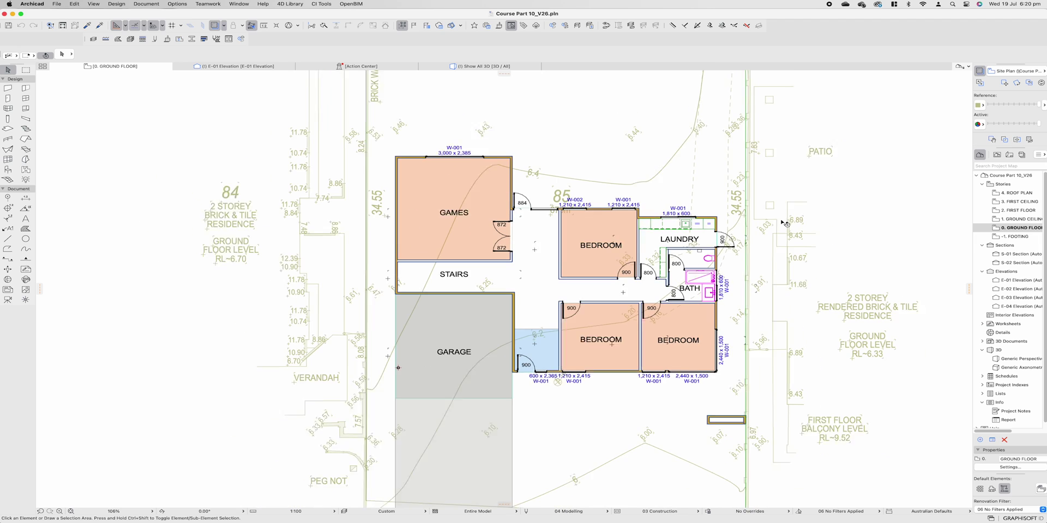
{"action": "left_click", "coordinate": [979, 71]}
{"action": "middle_click_drag", "start_coordinate": [777, 211], "coordinate": [740, 202]}
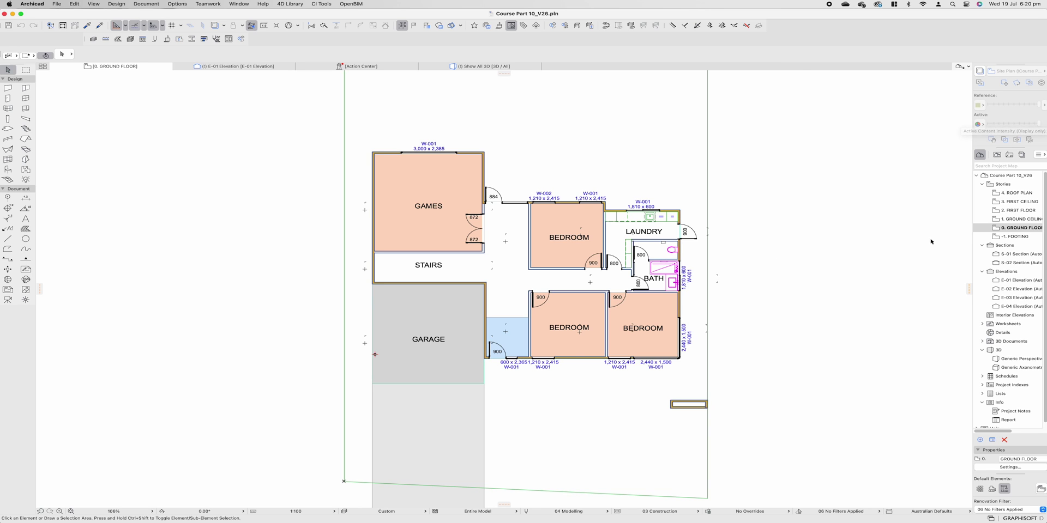
- Move the S-01 section line from beside the site onto the house so it cuts vertically through the laundry, bath and corner bedroom
{"action": "scroll", "coordinate": [638, 318], "scroll_direction": "down", "scroll_amount": 5}
{"action": "middle_click_drag", "start_coordinate": [356, 390], "coordinate": [504, 327]}
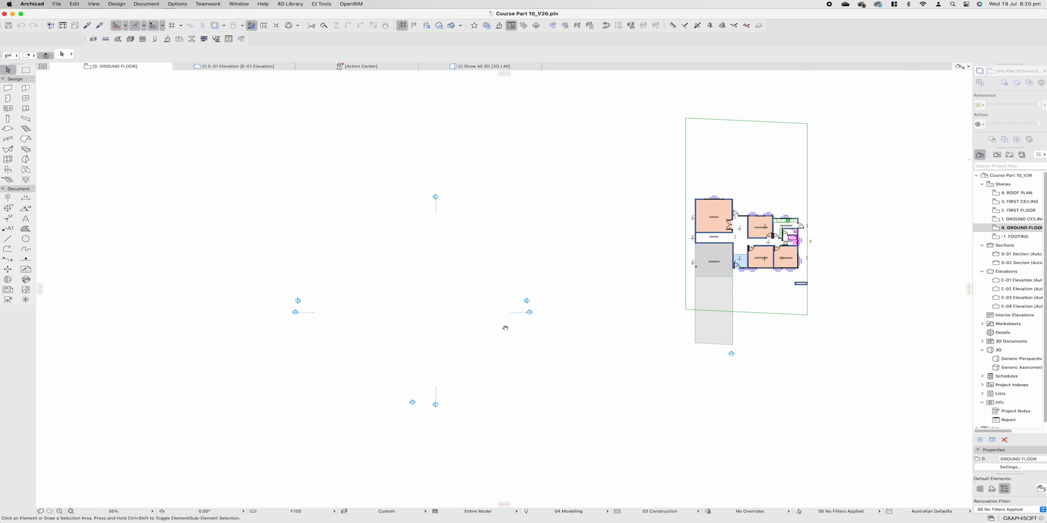
{"action": "scroll", "coordinate": [513, 319], "scroll_direction": "up", "scroll_amount": 4}
{"action": "scroll", "coordinate": [556, 280], "scroll_direction": "up", "scroll_amount": 5}
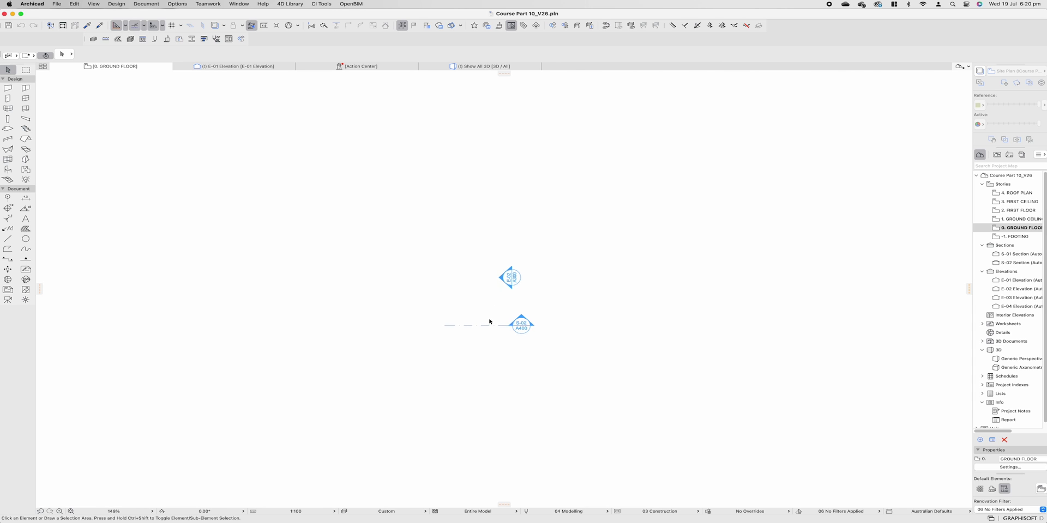
{"action": "scroll", "coordinate": [480, 324], "scroll_direction": "down", "scroll_amount": 4}
{"action": "scroll", "coordinate": [355, 222], "scroll_direction": "up", "scroll_amount": 4}
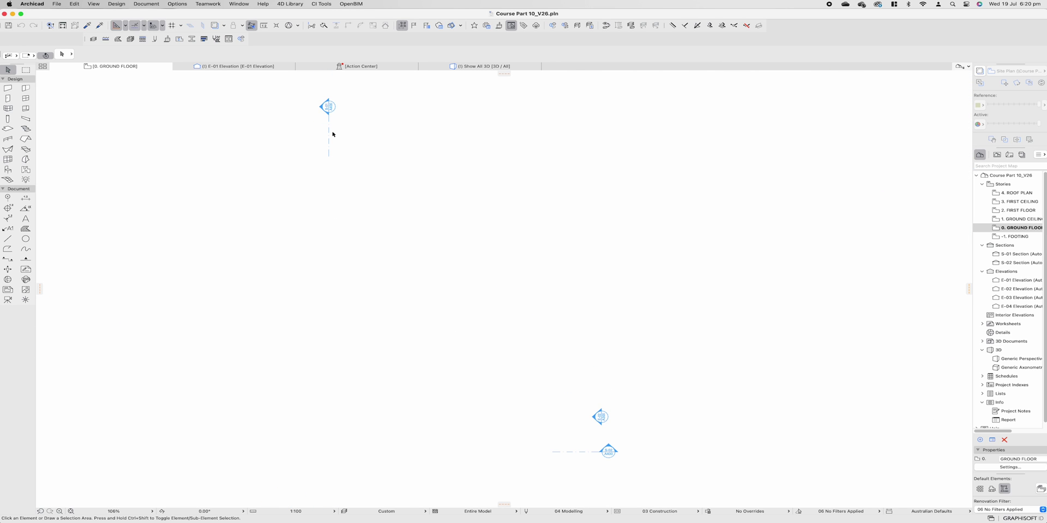
{"action": "left_click", "coordinate": [330, 135]}
{"action": "key", "text": "super+d"}
{"action": "left_click", "coordinate": [329, 136]}
{"action": "scroll", "coordinate": [428, 169], "scroll_direction": "down", "scroll_amount": 4}
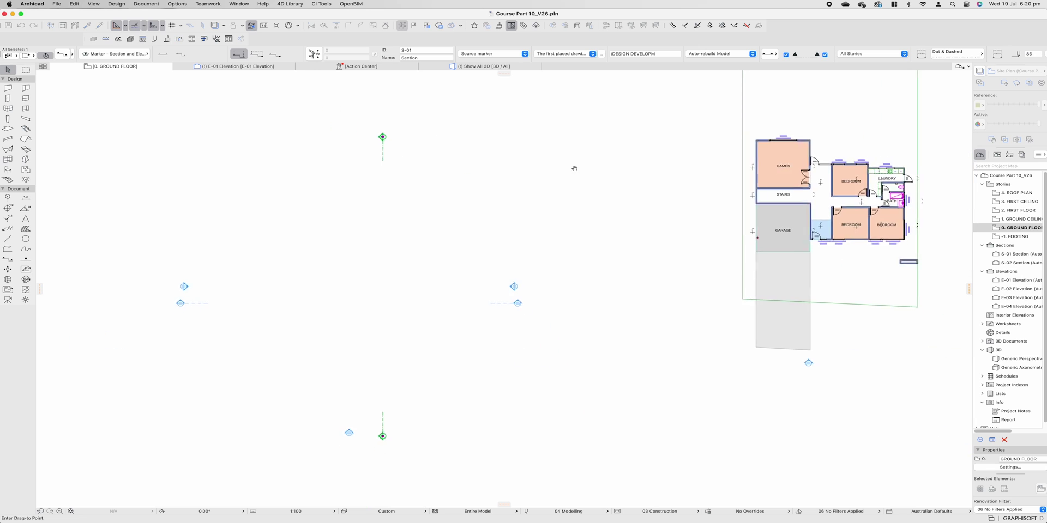
{"action": "scroll", "coordinate": [551, 171], "scroll_direction": "right", "scroll_amount": 5}
{"action": "scroll", "coordinate": [569, 109], "scroll_direction": "up", "scroll_amount": 5}
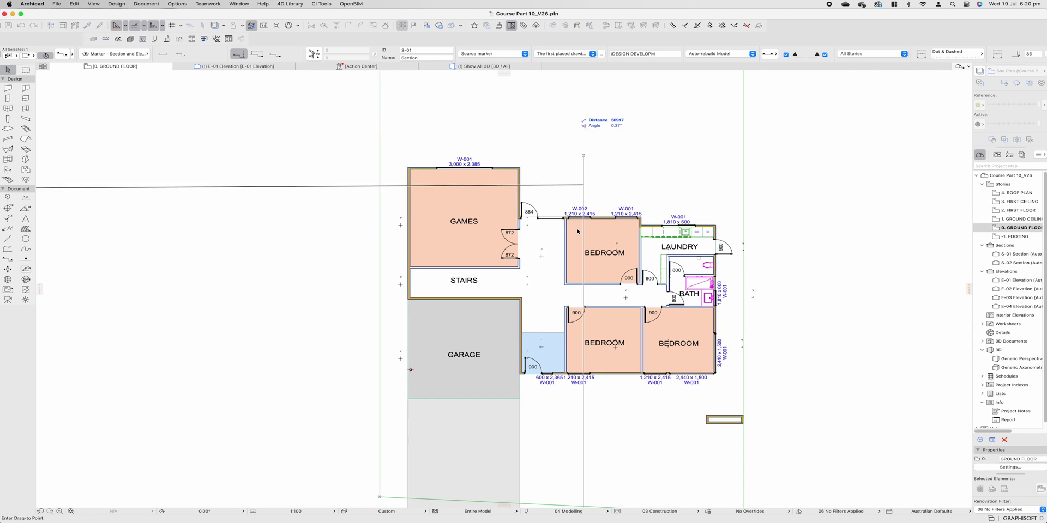
{"action": "scroll", "coordinate": [576, 232], "scroll_direction": "down", "scroll_amount": 2}
{"action": "scroll", "coordinate": [576, 232], "scroll_direction": "right", "scroll_amount": 2}
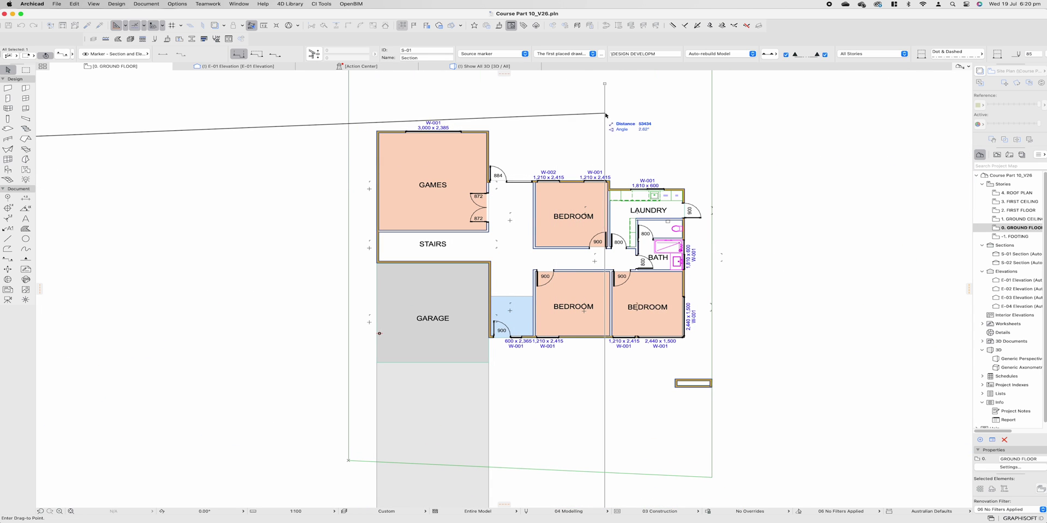
{"action": "scroll", "coordinate": [602, 118], "scroll_direction": "down", "scroll_amount": 2}
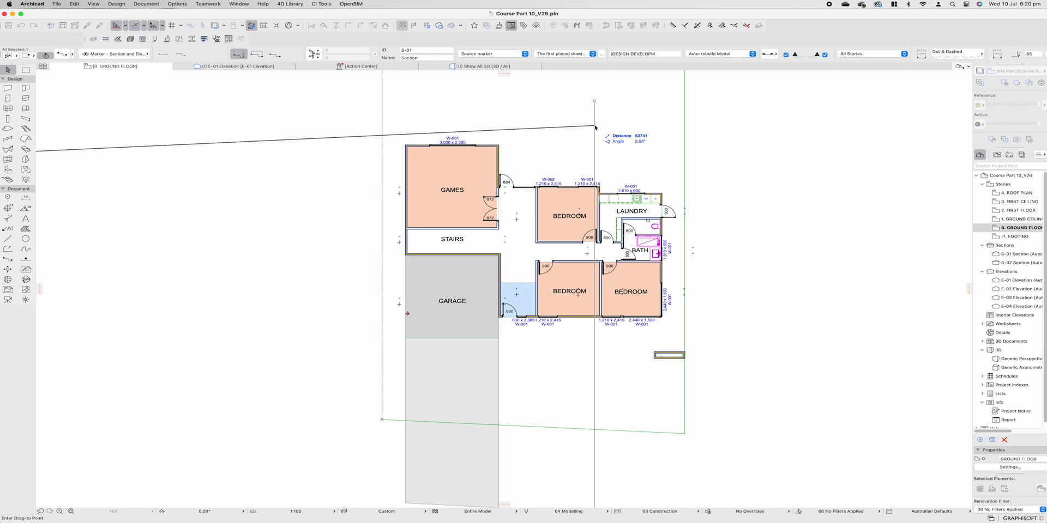
{"action": "scroll", "coordinate": [624, 123], "scroll_direction": "up", "scroll_amount": 2}
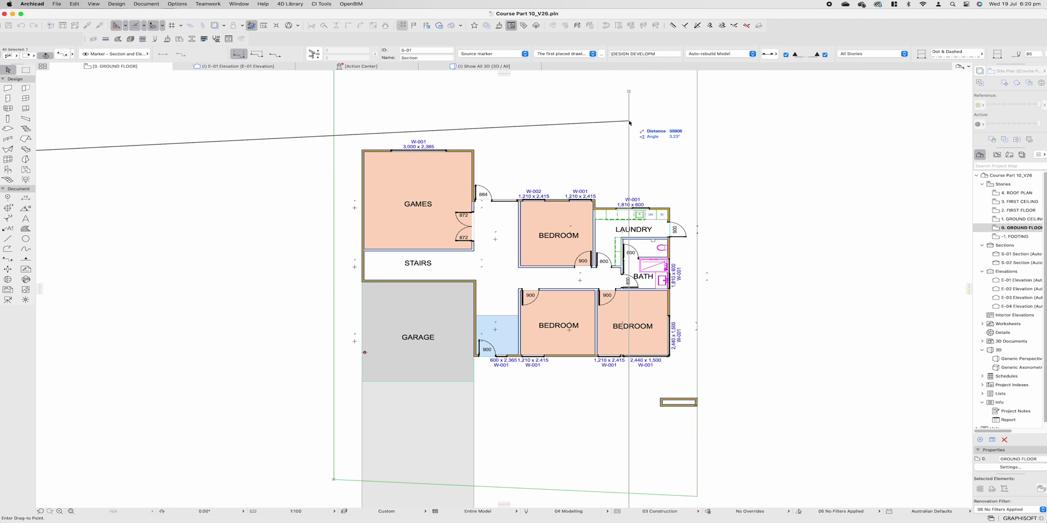
{"action": "left_click", "coordinate": [629, 122]}
{"action": "scroll", "coordinate": [621, 163], "scroll_direction": "down", "scroll_amount": 2}
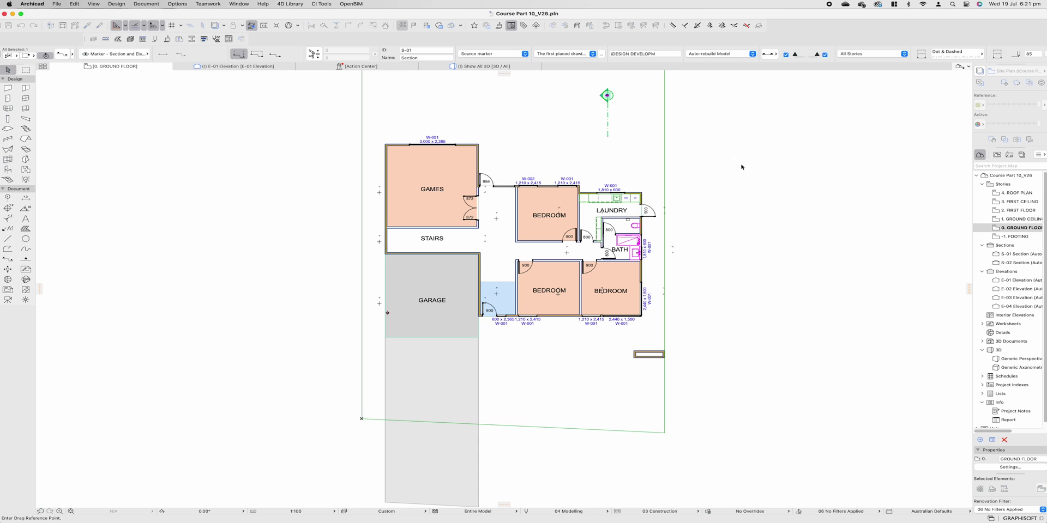
- Deselect the moved section marker and open the S-01 section view to inspect the new cut
{"action": "right_click", "coordinate": [607, 95]}
{"action": "mouse_move", "coordinate": [622, 131]}
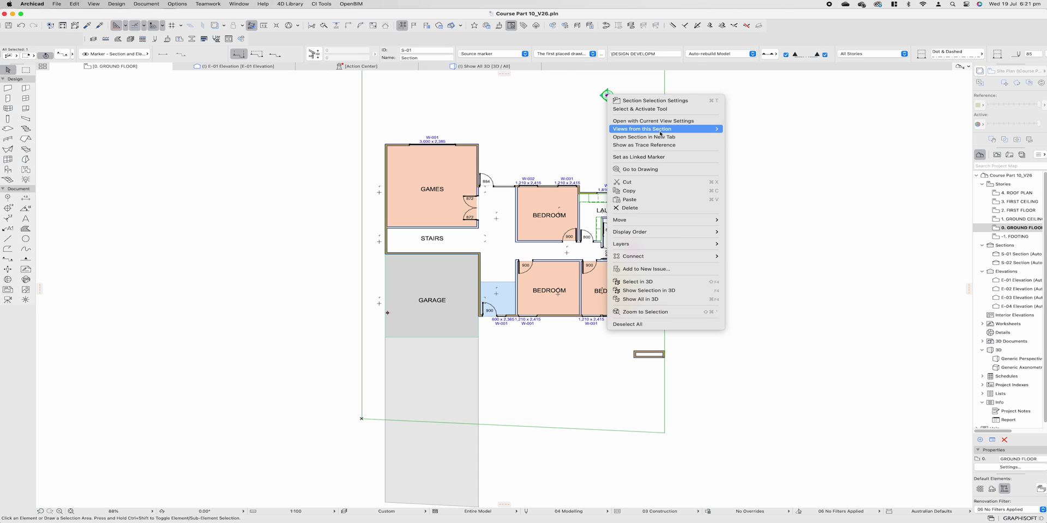
{"action": "left_click", "coordinate": [909, 217]}
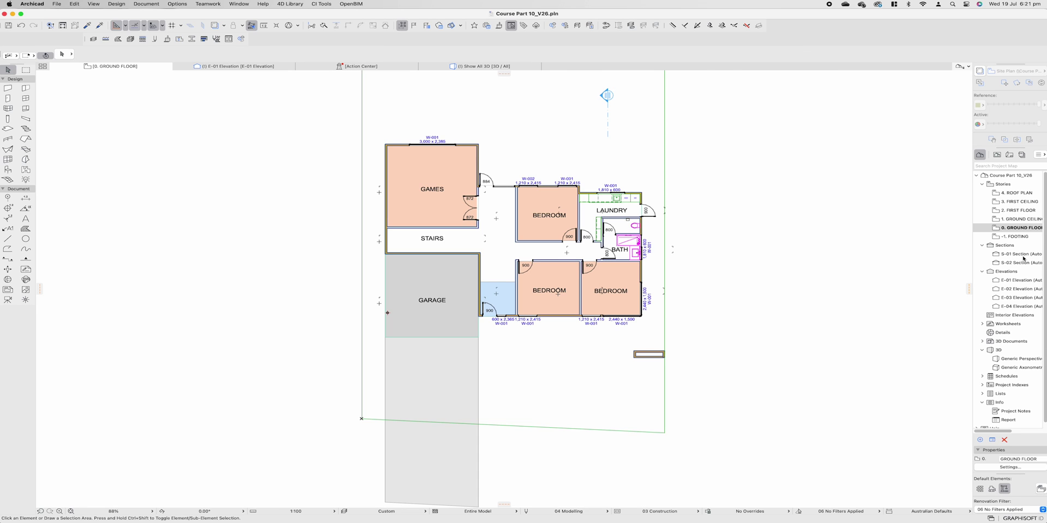
{"action": "double_click", "coordinate": [1023, 259]}
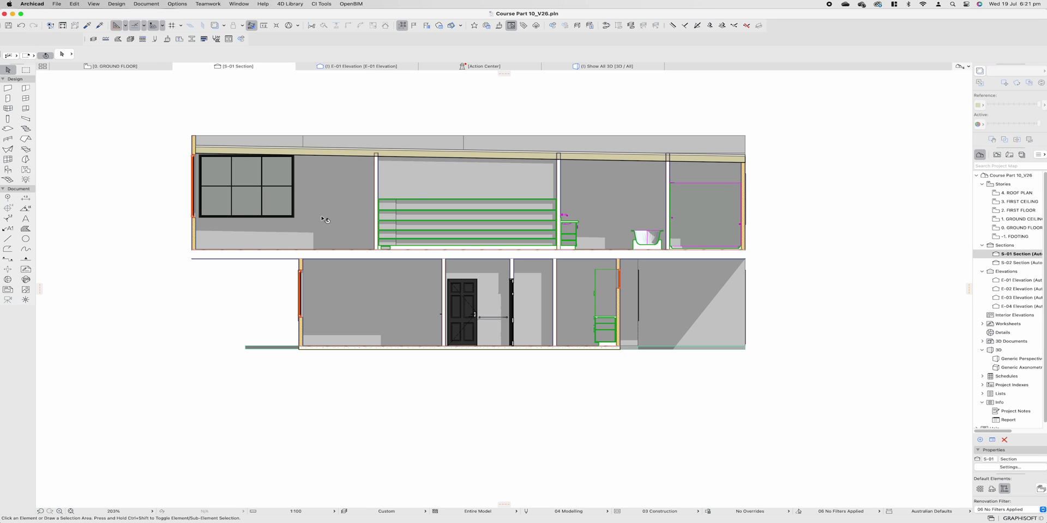
- Set S-01's cut fill to uniform surface colour GENERAL with uniform cut pens, its uncut fill to Uniform Pen - Color Fill, Non-Shaded, and reopen the section
{"action": "left_click", "coordinate": [128, 67]}
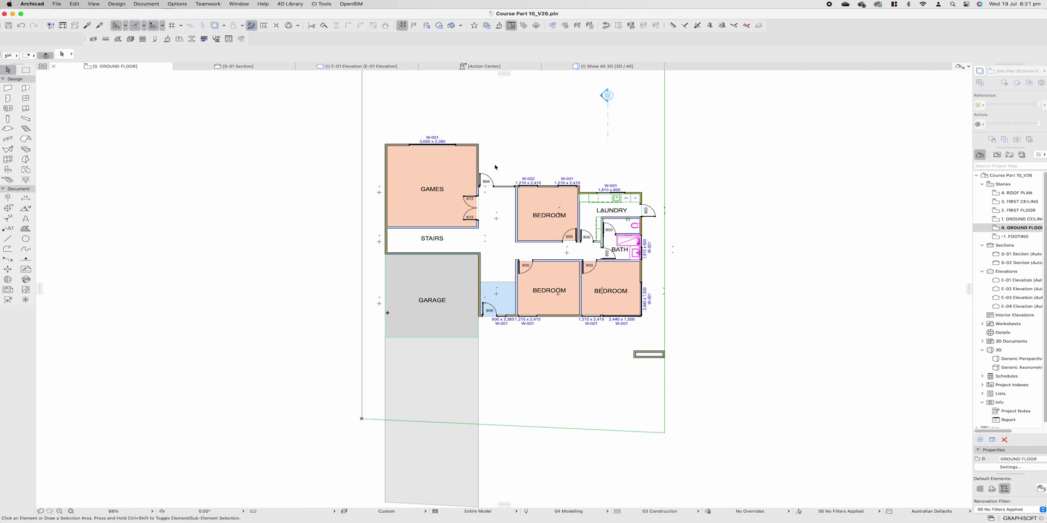
{"action": "left_click", "coordinate": [606, 97]}
{"action": "key", "text": "super+t"}
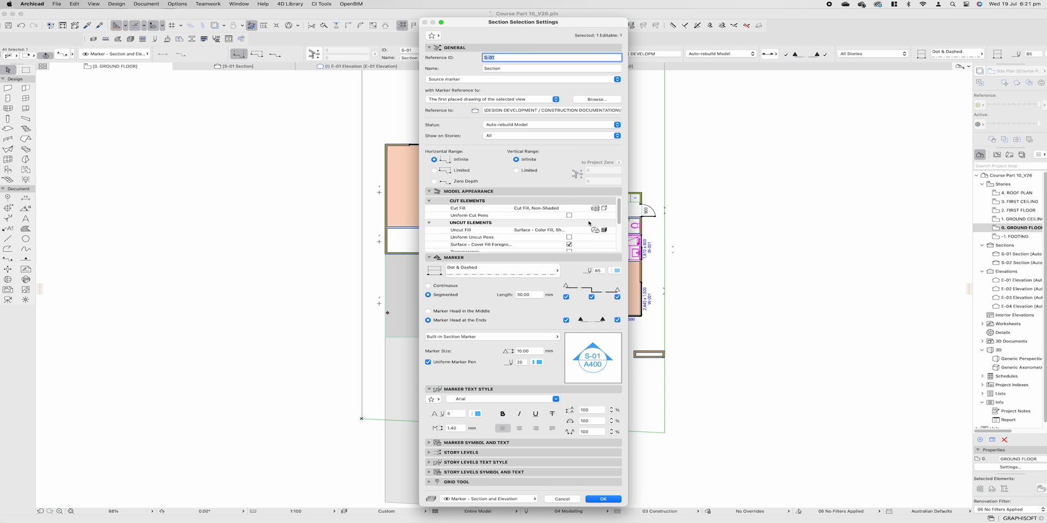
{"action": "scroll", "coordinate": [588, 223], "scroll_direction": "down", "scroll_amount": 1}
{"action": "left_click", "coordinate": [600, 226]}
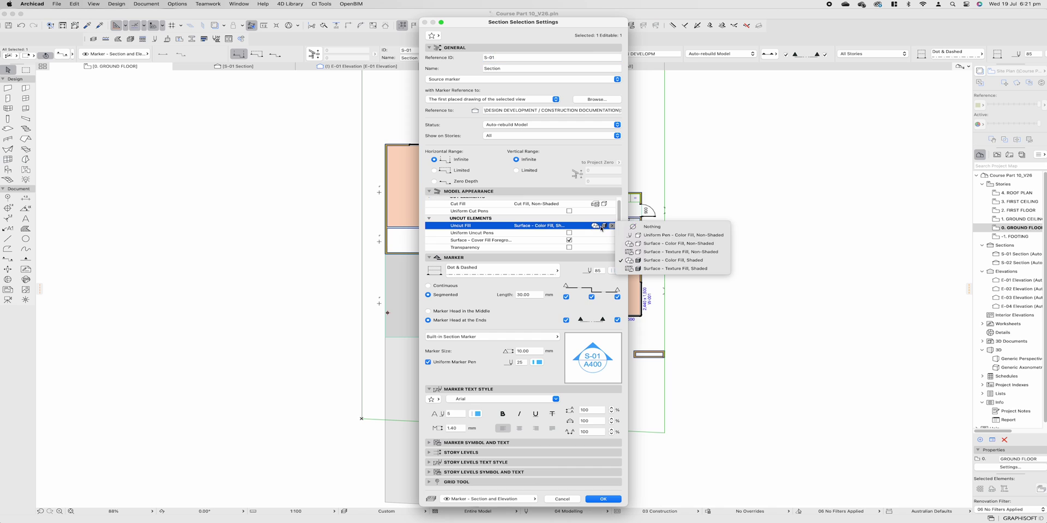
{"action": "left_click", "coordinate": [686, 236]}
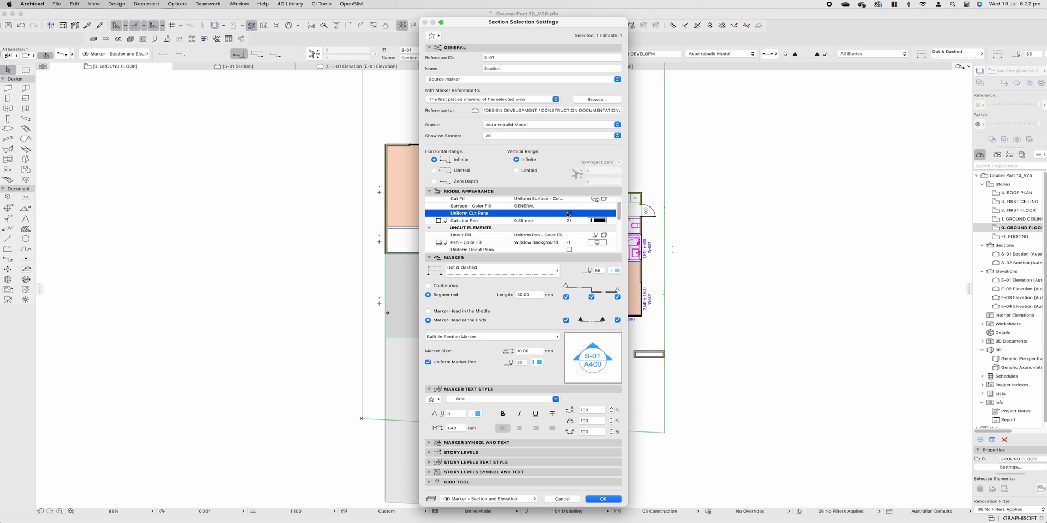
{"action": "left_click", "coordinate": [603, 499]}
{"action": "double_click", "coordinate": [1017, 254]}
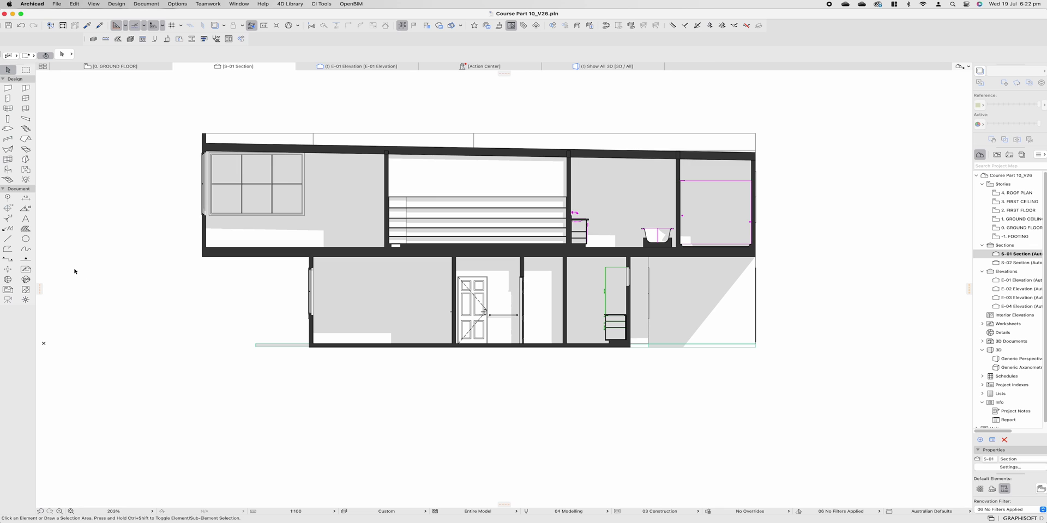
- Draw a horizontal ground line along the base of the building, starting well outside the external wall, and select it
{"action": "left_click", "coordinate": [8, 239]}
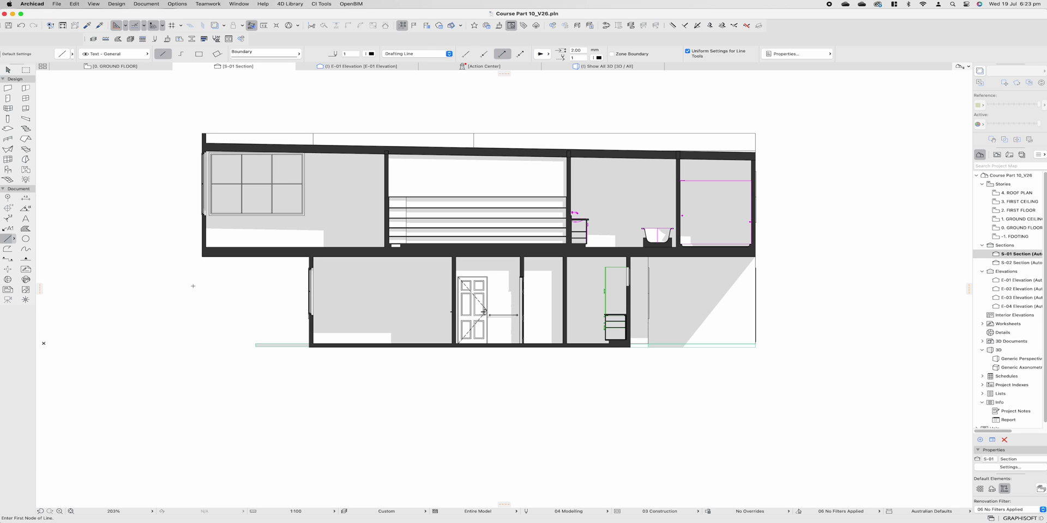
{"action": "left_click", "coordinate": [67, 352]}
{"action": "left_click", "coordinate": [310, 345]}
{"action": "left_click", "coordinate": [755, 347]}
{"action": "left_click", "coordinate": [124, 348]}
{"action": "key", "text": "Escape"}
{"action": "left_click", "coordinate": [129, 346]}
{"action": "left_click", "coordinate": [466, 54]}
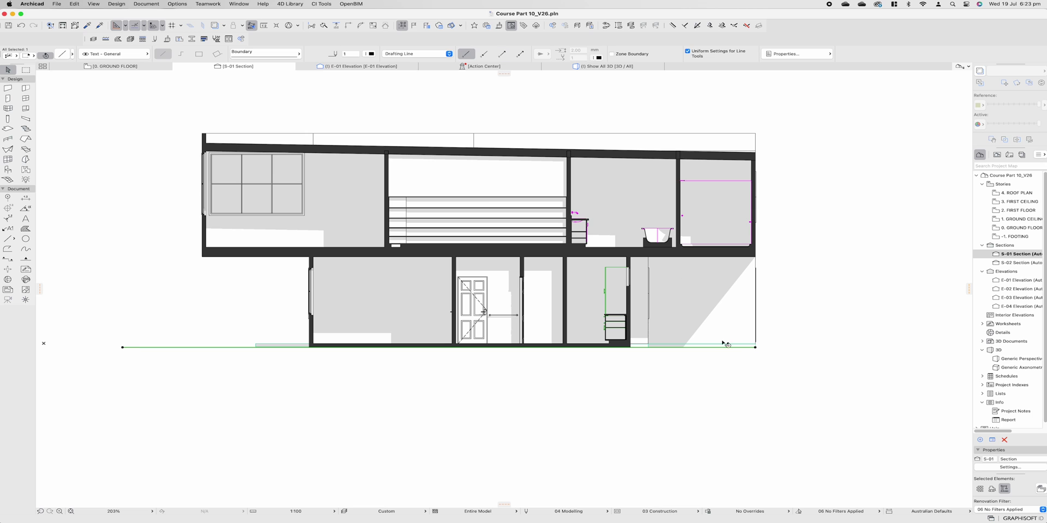
- Extend the ground line past the far side of the building, shift it vertically upward within the floor slab's depth, and deselect it
{"action": "scroll", "coordinate": [259, 355], "scroll_direction": "up", "scroll_amount": 2}
{"action": "scroll", "coordinate": [252, 321], "scroll_direction": "down", "scroll_amount": 1}
{"action": "scroll", "coordinate": [777, 324], "scroll_direction": "down", "scroll_amount": 2}
{"action": "key", "text": "super+d"}
{"action": "left_click", "coordinate": [770, 314]}
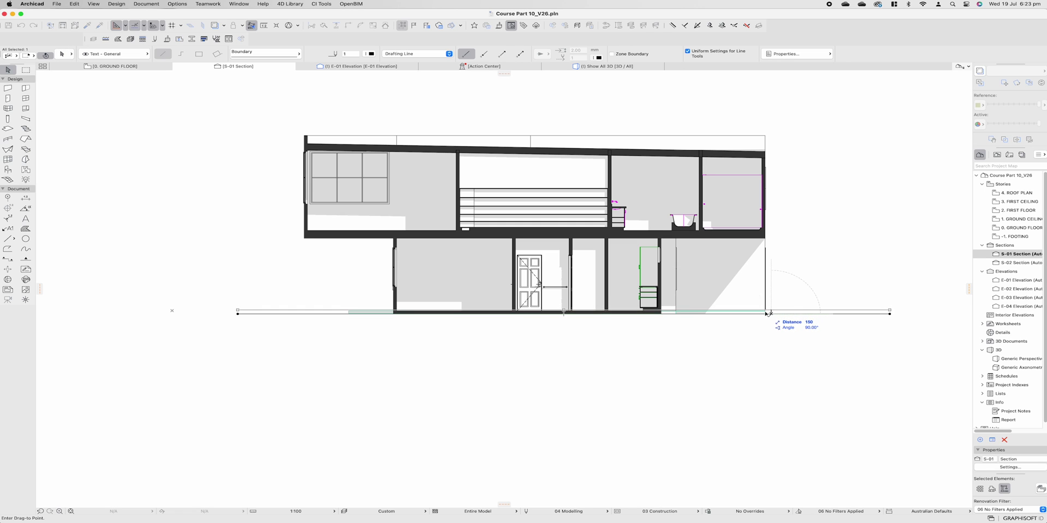
{"action": "scroll", "coordinate": [769, 315], "scroll_direction": "up", "scroll_amount": 2}
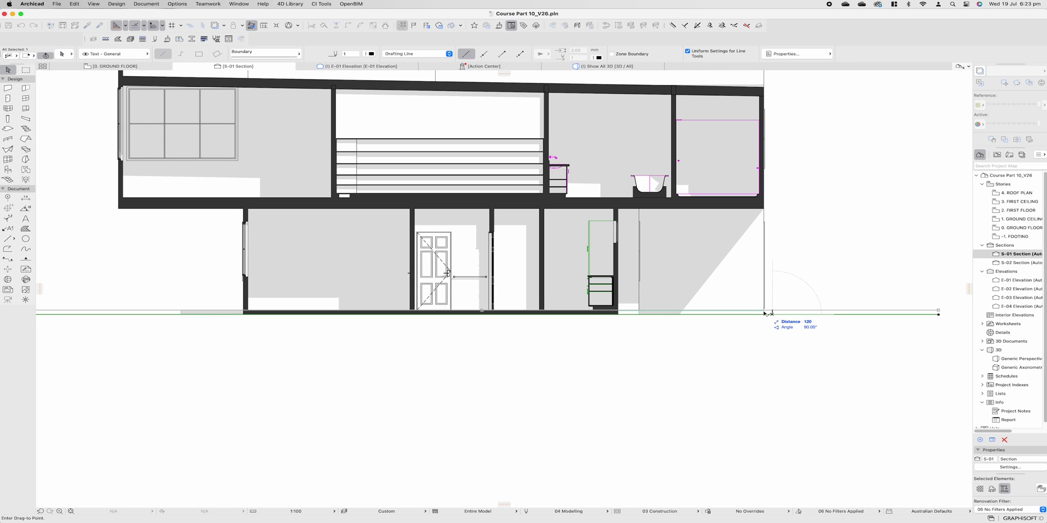
{"action": "key", "text": "Tab"}
{"action": "key", "text": "Return"}
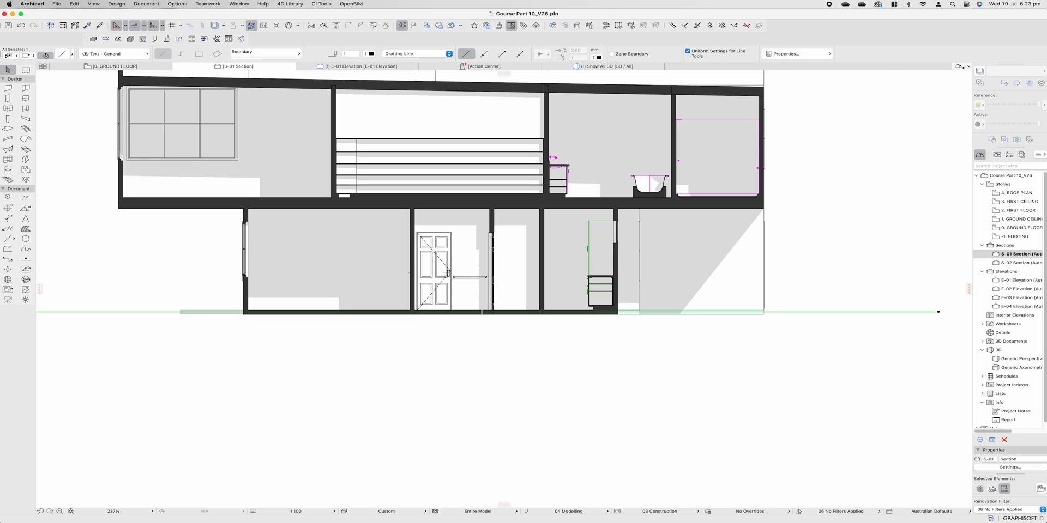
{"action": "mouse_move", "coordinate": [447, 272]}
{"action": "middle_mouse_down"}
{"action": "mouse_move", "coordinate": [466, 266]}
{"action": "mouse_move", "coordinate": [512, 296]}
{"action": "middle_mouse_up"}
{"action": "key", "text": "Escape"}
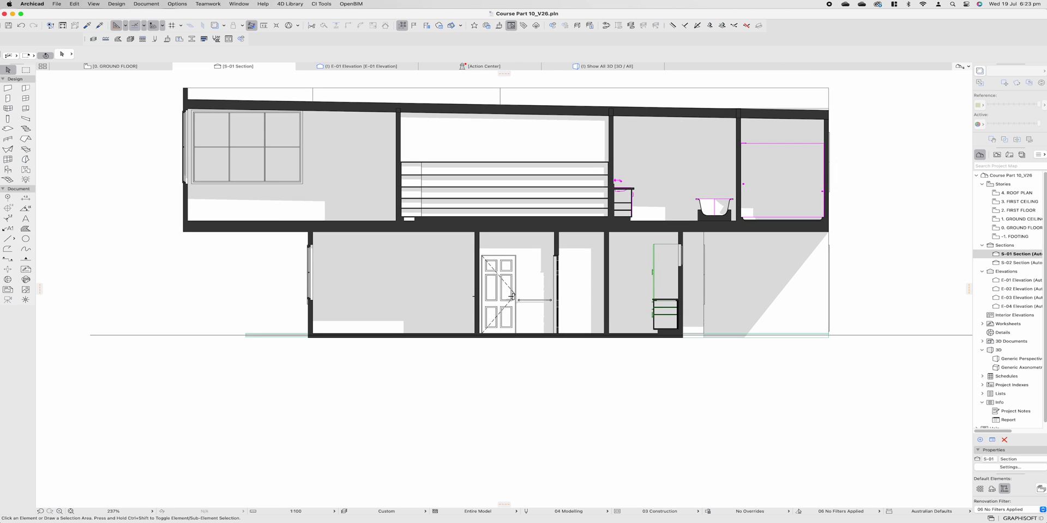
- Set up the Fill tool with the Lightweight Concrete fill, foreground pen 1 and background pen 121
{"action": "left_click", "coordinate": [25, 228]}
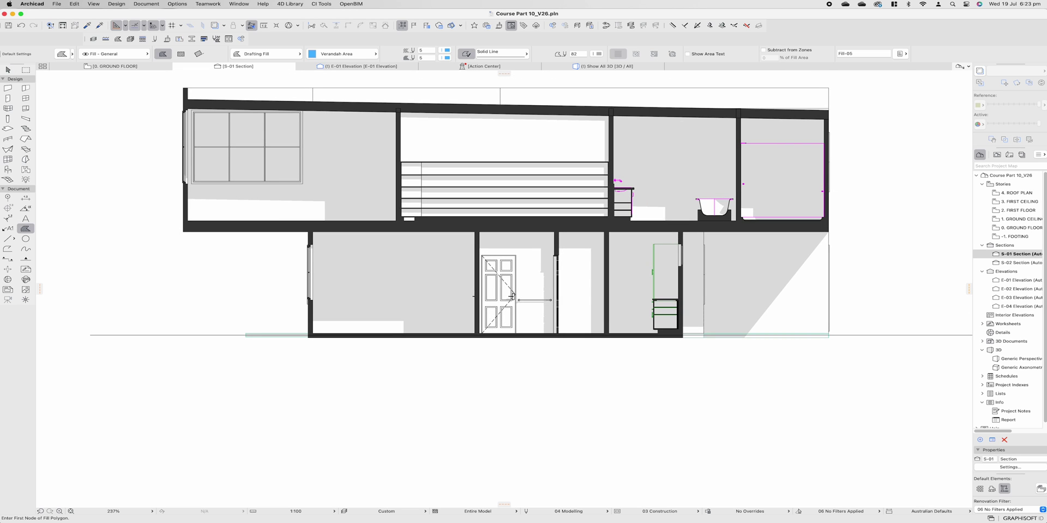
{"action": "left_click", "coordinate": [342, 53]}
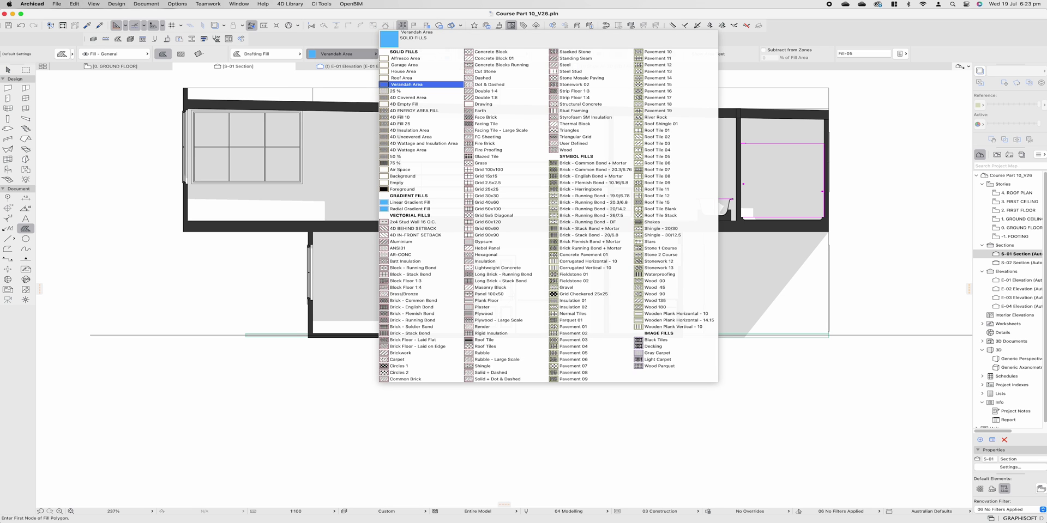
{"action": "type", "text": "conc"}
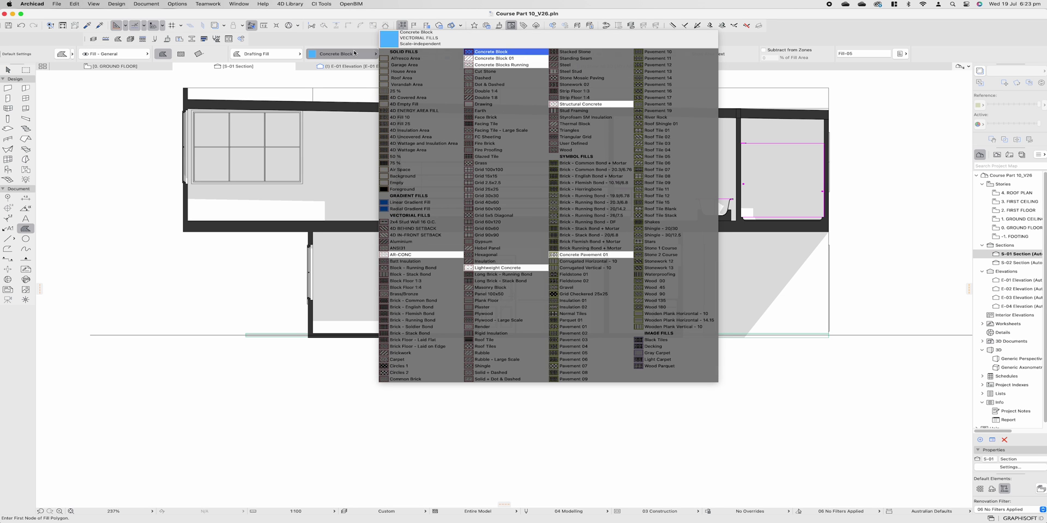
{"action": "left_click", "coordinate": [488, 261]}
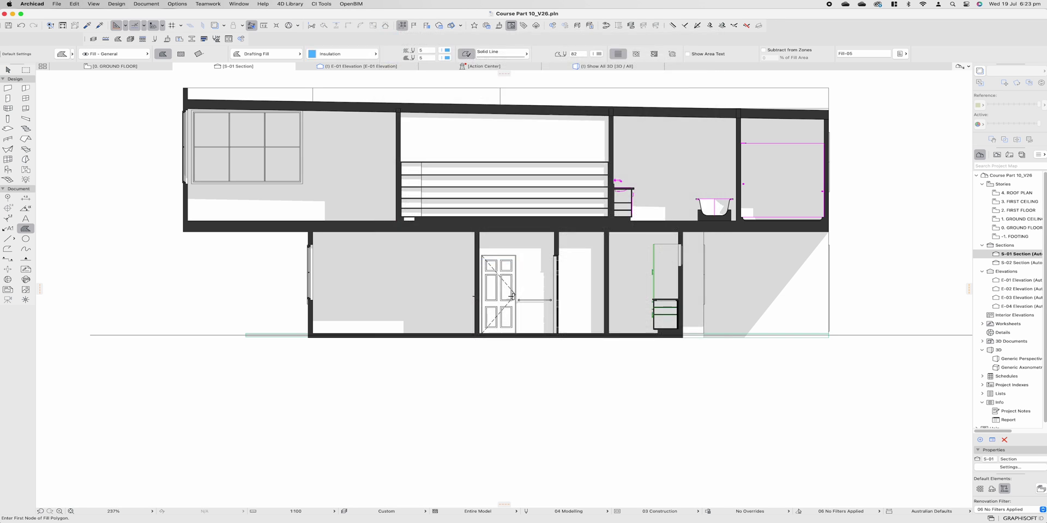
{"action": "left_click", "coordinate": [446, 50]}
{"action": "left_click", "coordinate": [455, 49]}
{"action": "left_click", "coordinate": [446, 58]}
{"action": "left_click", "coordinate": [473, 91]}
- Draw a 100 mm thick concrete fill over the ground floor slab, spanning between the outer faces of the external walls
{"action": "scroll", "coordinate": [511, 296], "scroll_direction": "up", "scroll_amount": 5}
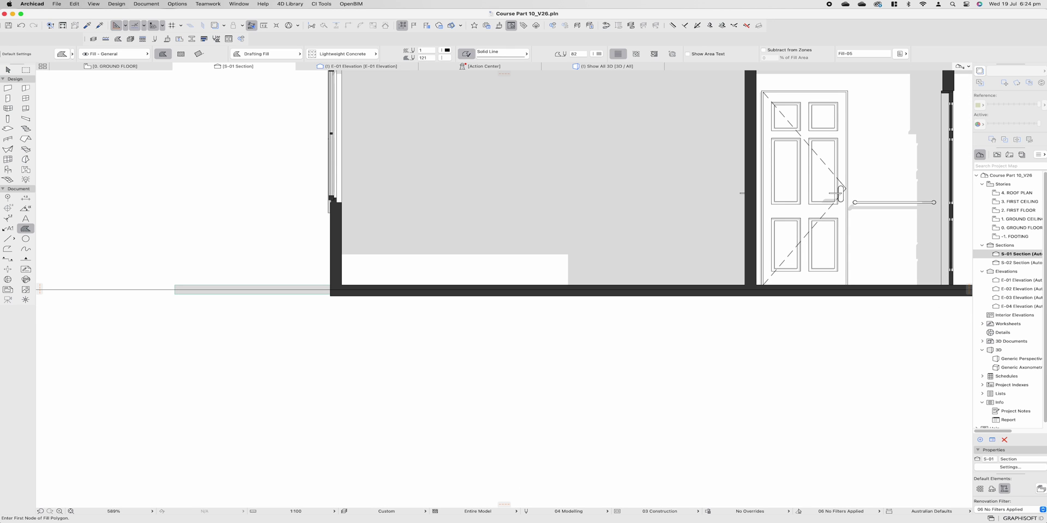
{"action": "left_click", "coordinate": [330, 285]}
{"action": "scroll", "coordinate": [389, 286], "scroll_direction": "down", "scroll_amount": 5}
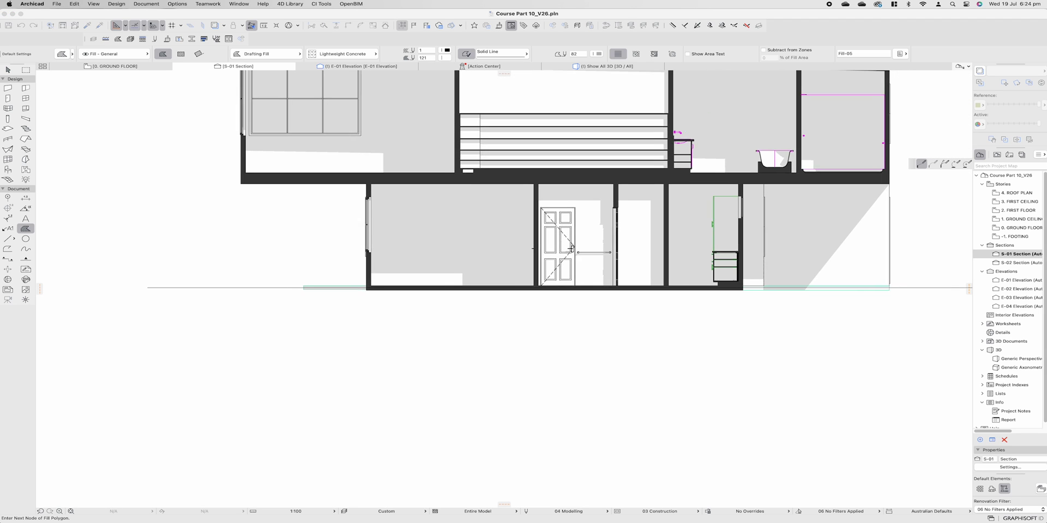
{"action": "middle_click_drag", "start_coordinate": [500, 288], "coordinate": [391, 285]}
{"action": "scroll", "coordinate": [629, 285], "scroll_direction": "up", "scroll_amount": 1}
{"action": "scroll", "coordinate": [632, 284], "scroll_direction": "up", "scroll_amount": 4}
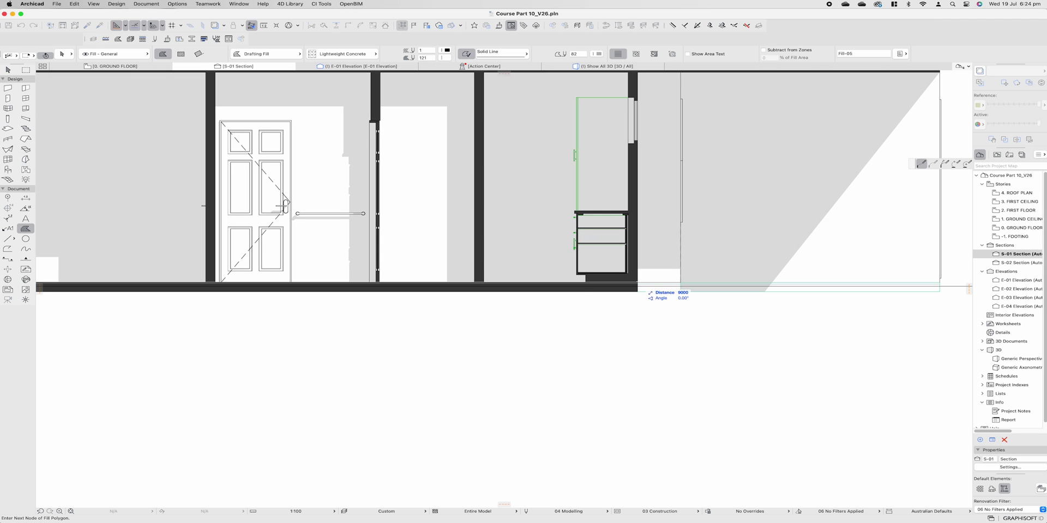
{"action": "type", "text": "100"}
{"action": "key", "text": "Return"}
{"action": "scroll", "coordinate": [614, 287], "scroll_direction": "down", "scroll_amount": 2}
{"action": "middle_click_drag", "start_coordinate": [363, 290], "coordinate": [493, 293]}
{"action": "scroll", "coordinate": [221, 286], "scroll_direction": "up", "scroll_amount": 3}
{"action": "left_click", "coordinate": [225, 297]}
{"action": "double_click", "coordinate": [225, 288]}
- Select the concrete slab fill and extend its underside downward as a rectangular edge thickening beneath the kitchen-side external wall
{"action": "scroll", "coordinate": [255, 309], "scroll_direction": "down", "scroll_amount": 1}
{"action": "scroll", "coordinate": [381, 289], "scroll_direction": "down", "scroll_amount": 2}
{"action": "middle_click_drag", "start_coordinate": [708, 290], "coordinate": [480, 290]}
{"action": "scroll", "coordinate": [540, 289], "scroll_direction": "up", "scroll_amount": 3}
{"action": "key", "text": "Escape"}
{"action": "left_click", "coordinate": [567, 296]}
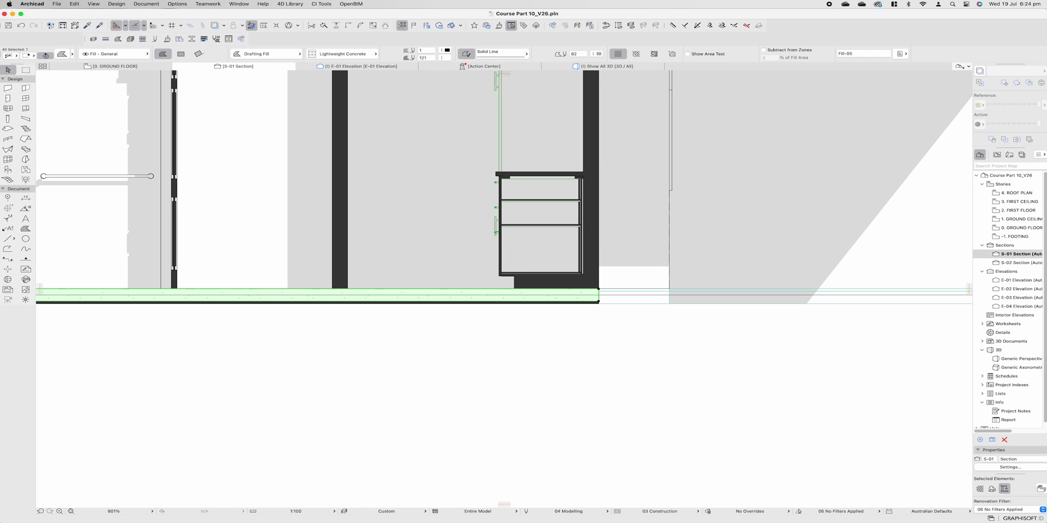
{"action": "left_click", "coordinate": [599, 301]}
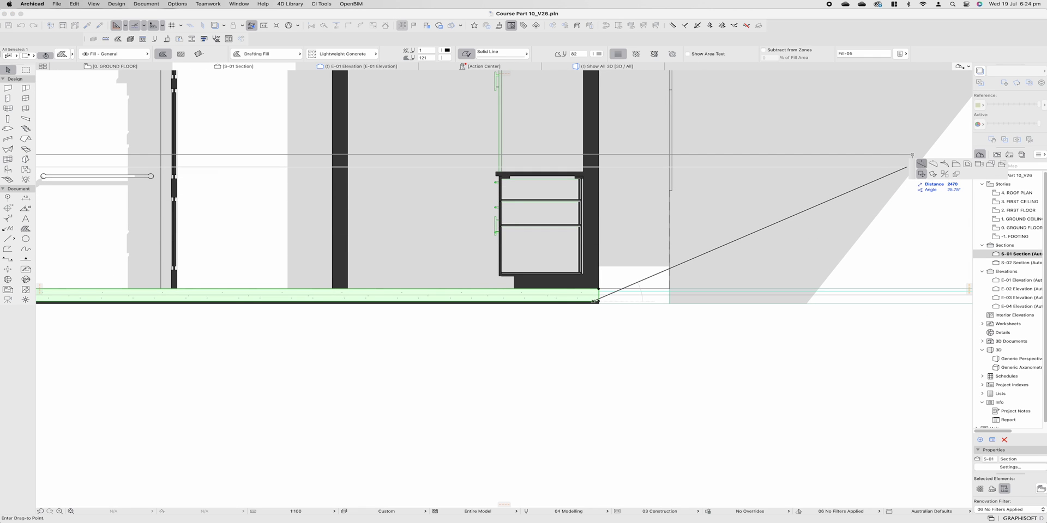
{"action": "left_click", "coordinate": [956, 164]}
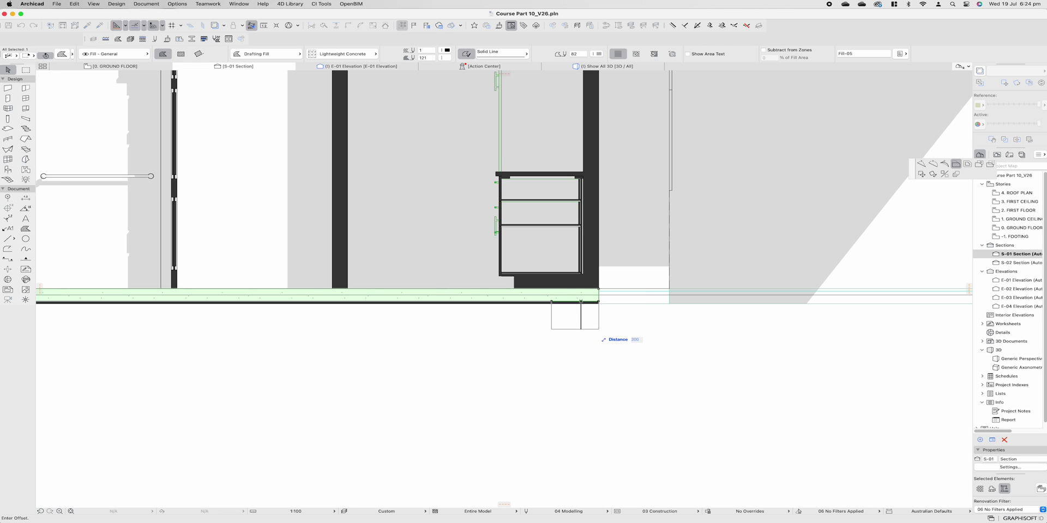
{"action": "left_click", "coordinate": [593, 328]}
- Move the upper inner node of the slab's edge thickening 300 mm horizontally inward to form a sloping side
{"action": "left_click", "coordinate": [551, 301]}
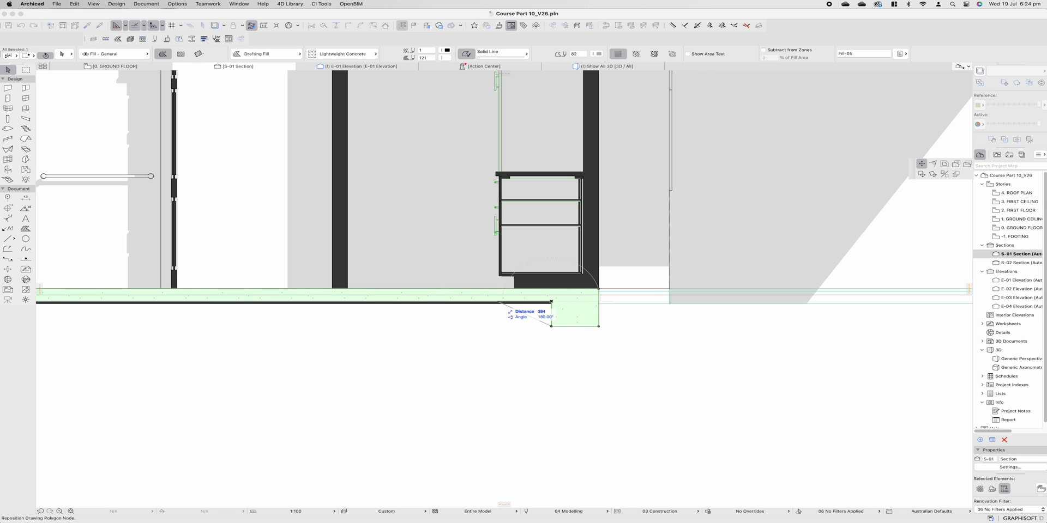
{"action": "type", "text": "300"}
{"action": "key", "text": "Return"}
{"action": "key", "text": "Escape"}
- Shorten the concrete slab fill by moving its unthickened end to the near edge of the panelled door
{"action": "scroll", "coordinate": [507, 318], "scroll_direction": "down", "scroll_amount": 4}
{"action": "mouse_move", "coordinate": [280, 244]}
{"action": "middle_mouse_down"}
{"action": "mouse_move", "coordinate": [393, 257]}
{"action": "mouse_move", "coordinate": [475, 251]}
{"action": "middle_mouse_up"}
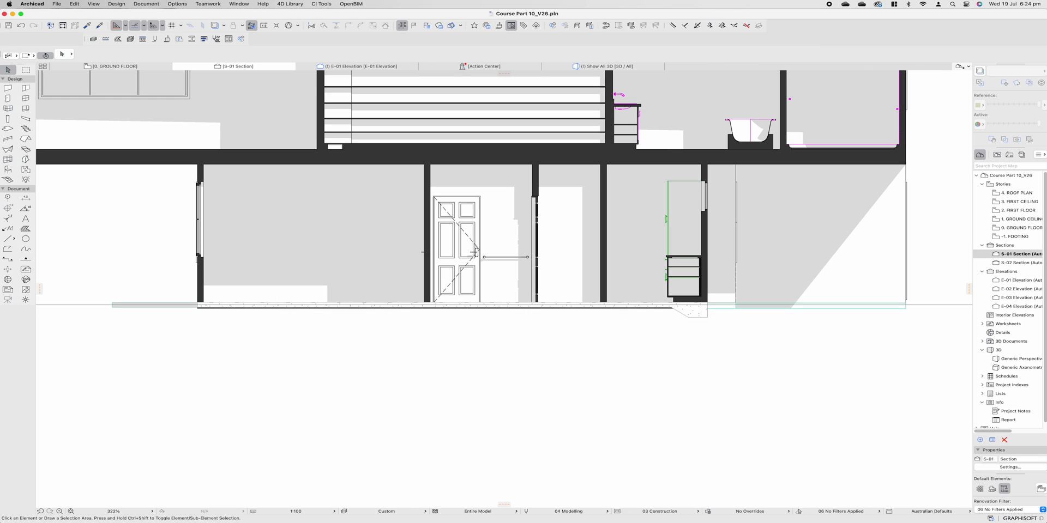
{"action": "left_click", "coordinate": [197, 308]}
{"action": "left_click", "coordinate": [197, 307]}
{"action": "left_click", "coordinate": [434, 304]}
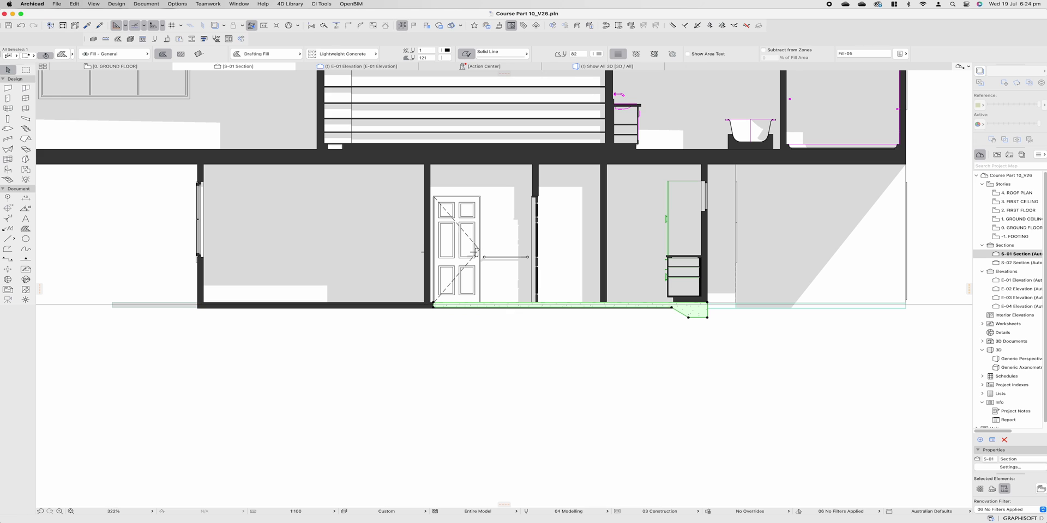
- Mirror a copy of the slab fill about its cut end and move it to align with the opposite external wall's outer face
{"action": "key", "text": "super+shift+m"}
{"action": "left_click", "coordinate": [434, 303]}
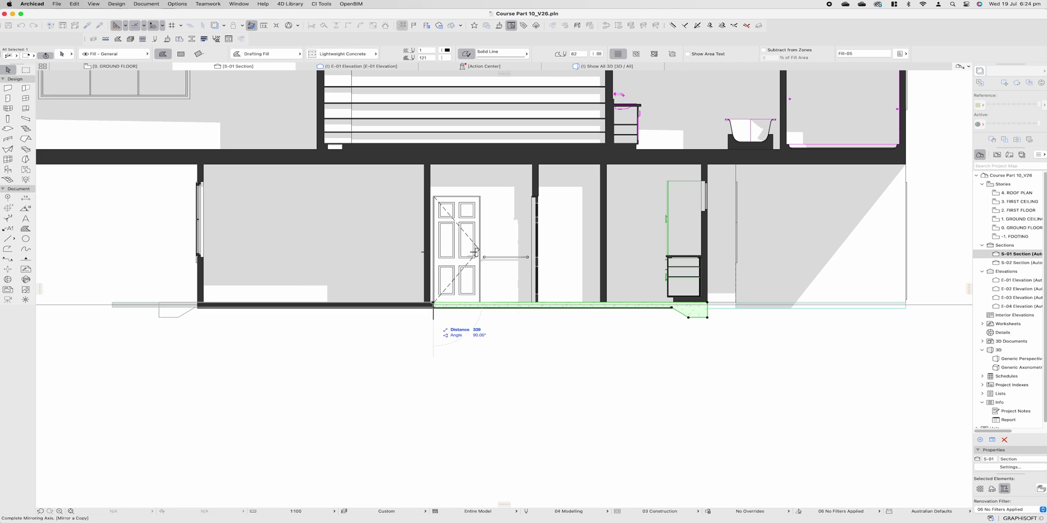
{"action": "left_click", "coordinate": [434, 312]}
{"action": "key", "text": "super+d"}
{"action": "left_click", "coordinate": [158, 303]}
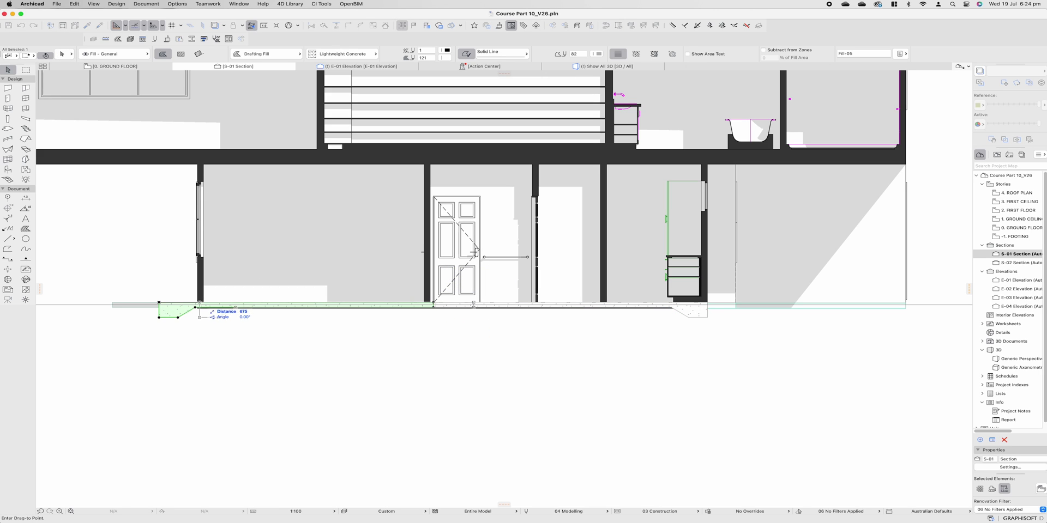
{"action": "left_click", "coordinate": [197, 303]}
- Merge the two overlapping slab fill halves into one fill and deselect it
{"action": "left_click", "coordinate": [471, 308]}
{"action": "left_click", "coordinate": [948, 165]}
{"action": "left_click", "coordinate": [496, 305]}
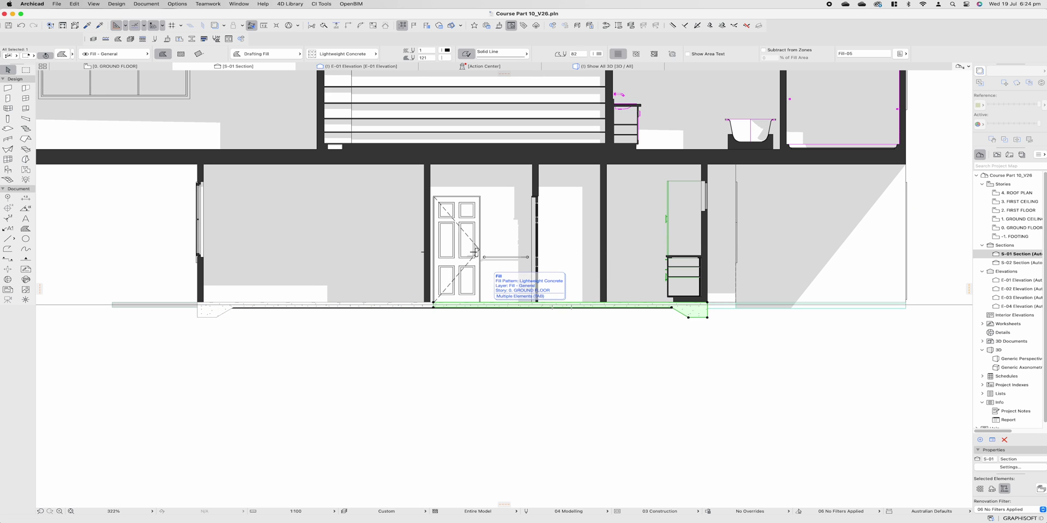
{"action": "left_click", "coordinate": [487, 310]}
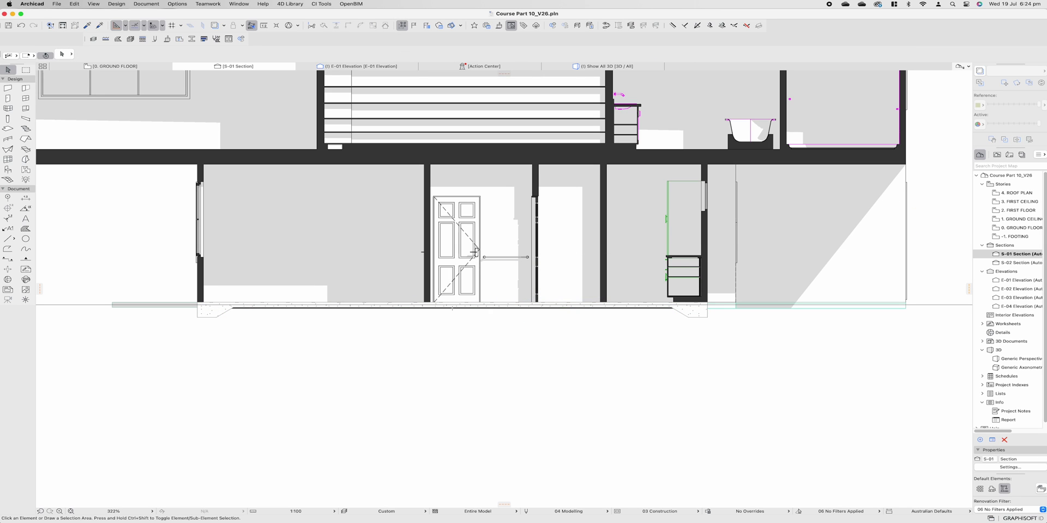
- Draw a 500 x 300 mm rectangular concrete footing fill beneath the slab's thickened edge on the kitchen side
{"action": "left_click", "coordinate": [486, 308], "text": "alt"}
{"action": "left_click", "coordinate": [688, 316]}
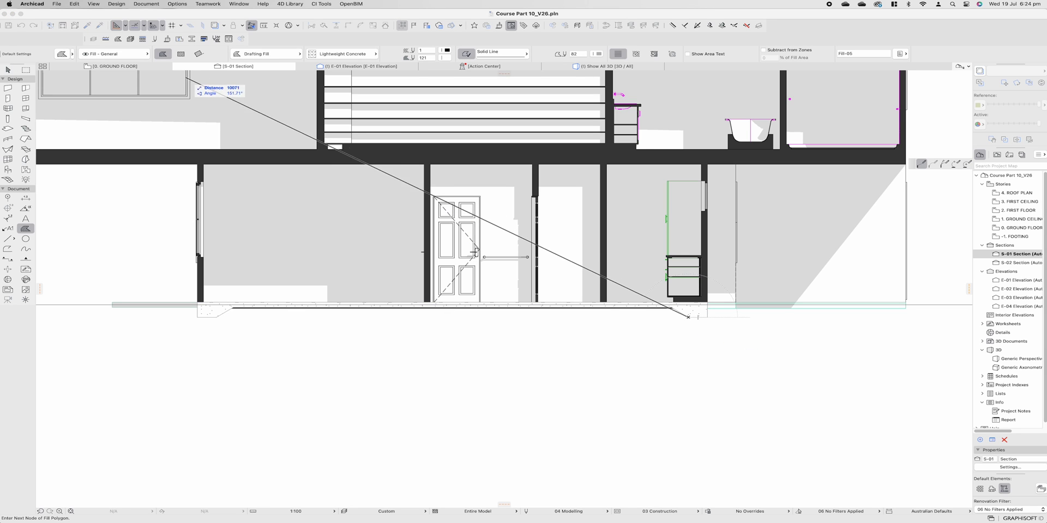
{"action": "left_click", "coordinate": [181, 54]}
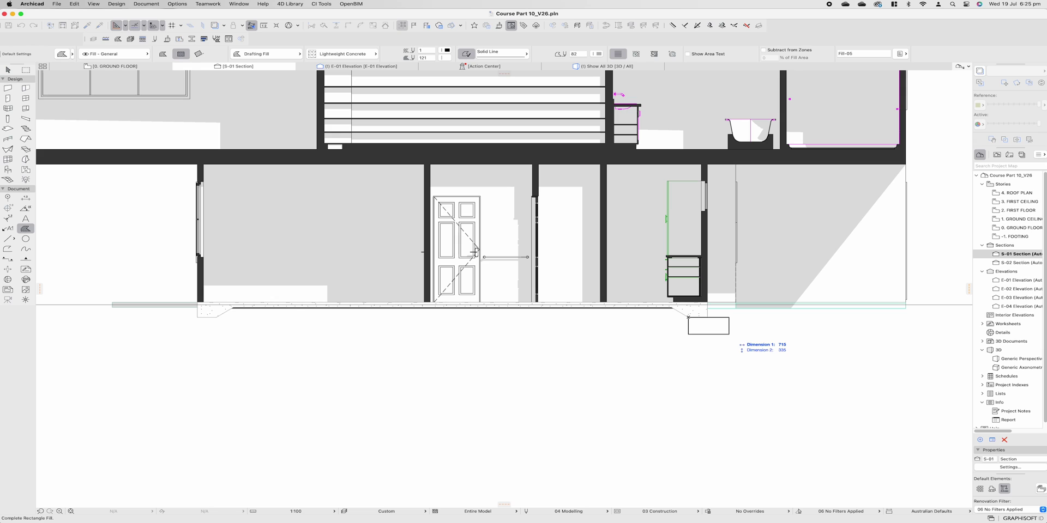
{"action": "key", "text": "Tab"}
{"action": "type", "text": "500"}
{"action": "key", "text": "Tab"}
{"action": "type", "text": "300"}
{"action": "key", "text": "Return"}
{"action": "key", "text": "Escape"}
- Copy the footing fill beneath the slab's thickened edge at the opposite external wall
{"action": "left_click", "coordinate": [708, 321]}
{"action": "key", "text": "super+shift+d"}
{"action": "left_click", "coordinate": [716, 317]}
{"action": "left_click", "coordinate": [216, 317]}
{"action": "key", "text": "Escape"}
- Draw a large rectangular fill below the ground line, extending past both sides of the building, and select it
{"action": "middle_click_drag", "start_coordinate": [657, 195], "coordinate": [706, 182]}
{"action": "scroll", "coordinate": [706, 182], "scroll_direction": "down", "scroll_amount": 1}
{"action": "left_click", "coordinate": [25, 228]}
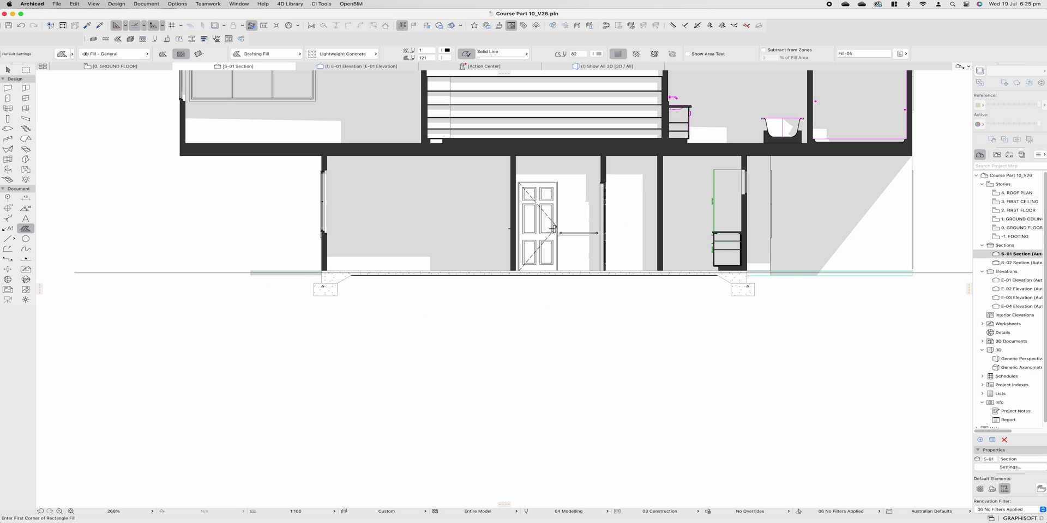
{"action": "left_click", "coordinate": [73, 273]}
{"action": "scroll", "coordinate": [295, 288], "scroll_direction": "down", "scroll_amount": 2}
{"action": "left_click", "coordinate": [873, 355]}
{"action": "key", "text": "Escape"}
{"action": "left_click", "coordinate": [873, 355]}
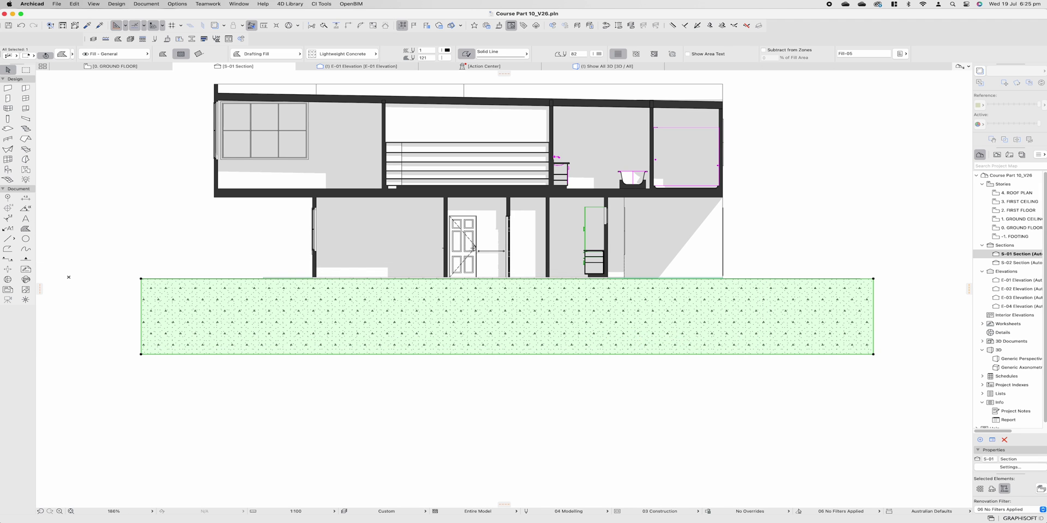
- Send the large ground fill to the back and set it to the Earth fill with foreground pen 102
{"action": "right_click", "coordinate": [609, 327]}
{"action": "mouse_move", "coordinate": [682, 415]}
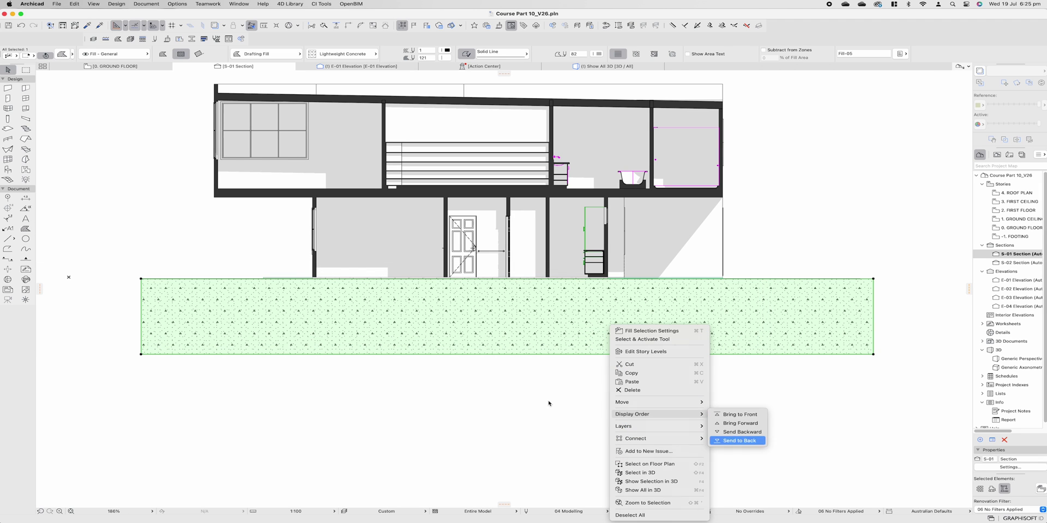
{"action": "left_click", "coordinate": [733, 439]}
{"action": "left_click", "coordinate": [346, 54]}
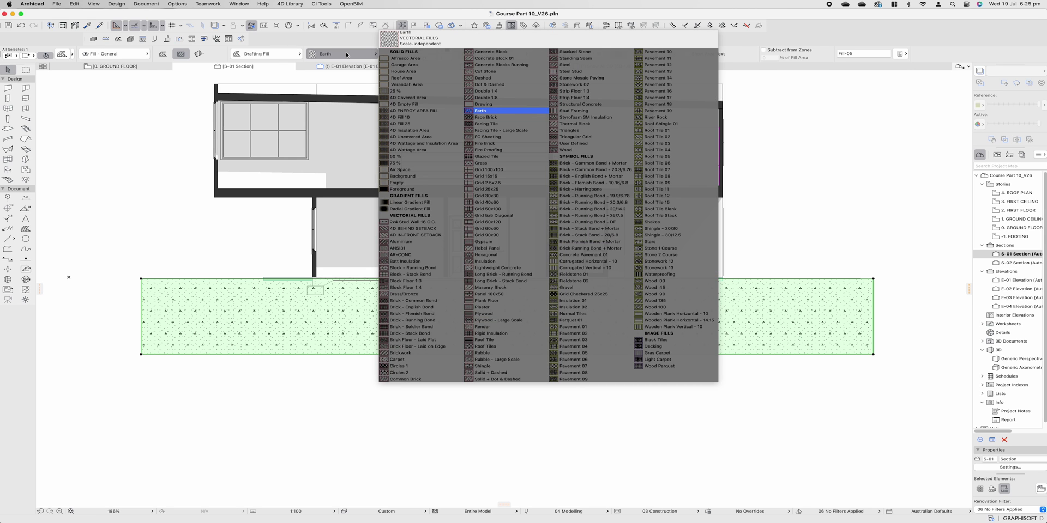
{"action": "left_click", "coordinate": [483, 110]}
{"action": "left_click", "coordinate": [445, 49]}
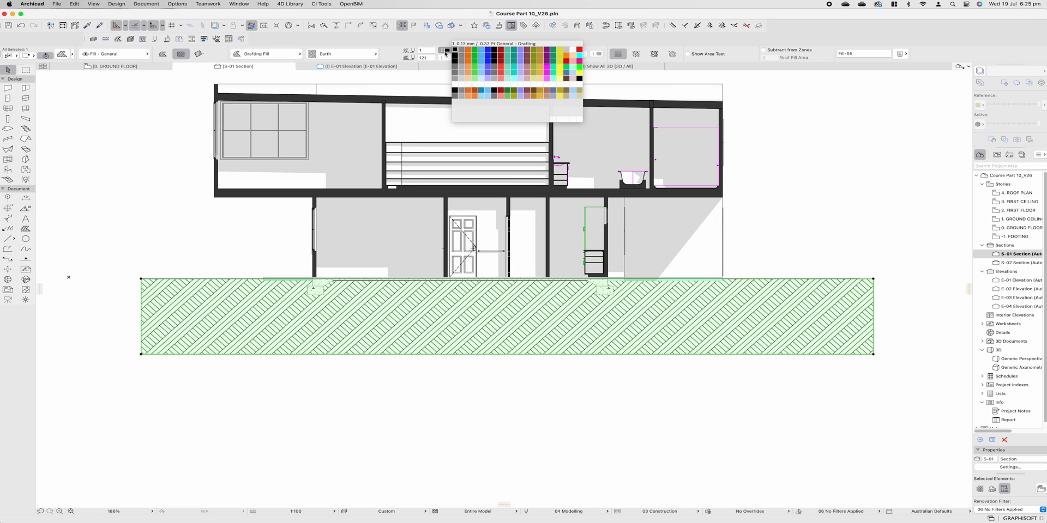
{"action": "left_click", "coordinate": [461, 80]}
- Turn off the Earth fill's contour line and bring the fill to the front
{"action": "key", "text": "Escape"}
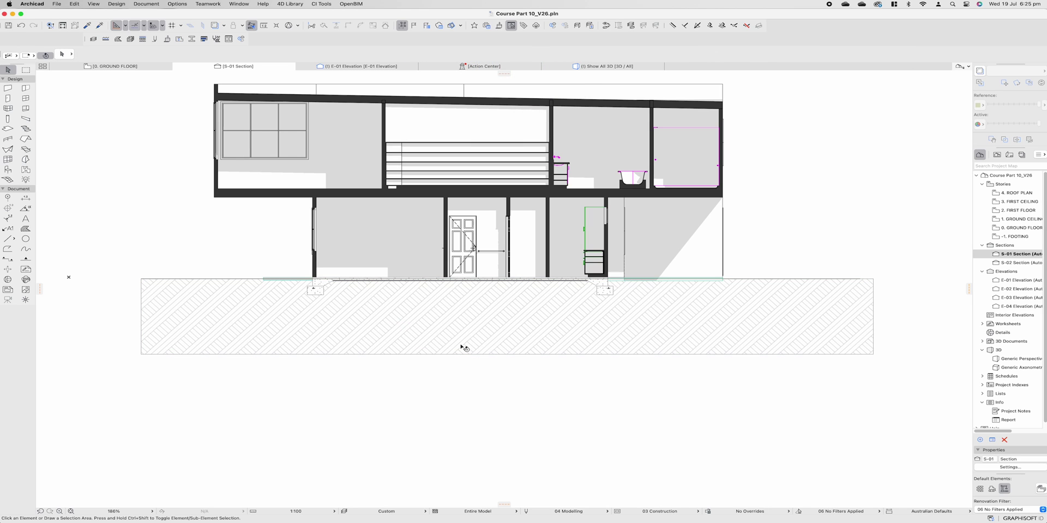
{"action": "left_click", "coordinate": [386, 344]}
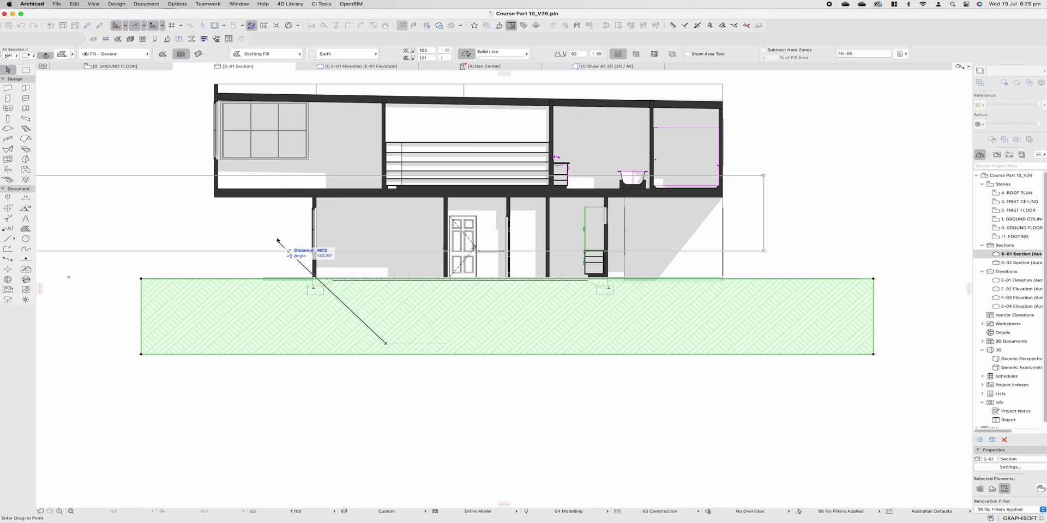
{"action": "left_click", "coordinate": [466, 55]}
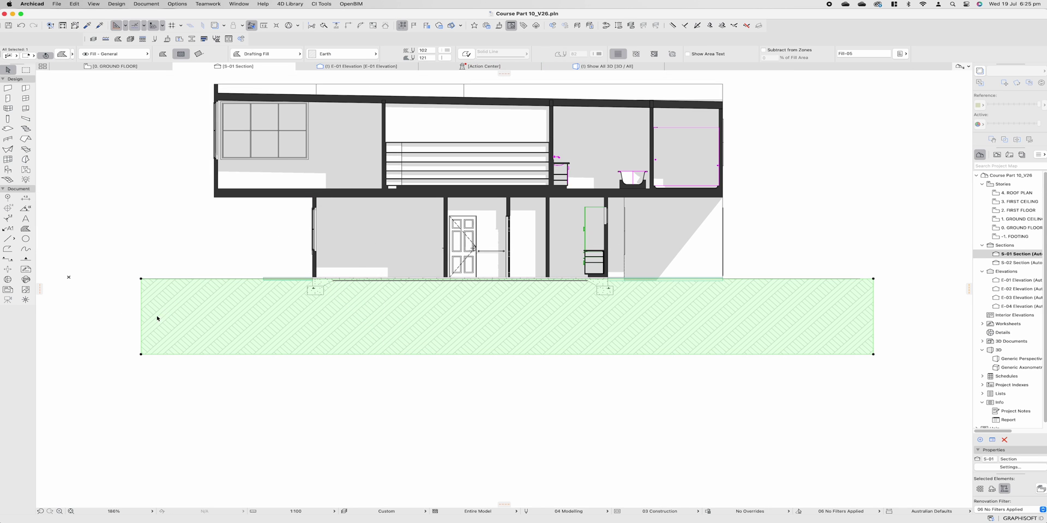
{"action": "left_click", "coordinate": [513, 358]}
{"action": "scroll", "coordinate": [752, 295], "scroll_direction": "up", "scroll_amount": 2}
{"action": "right_click", "coordinate": [727, 296]}
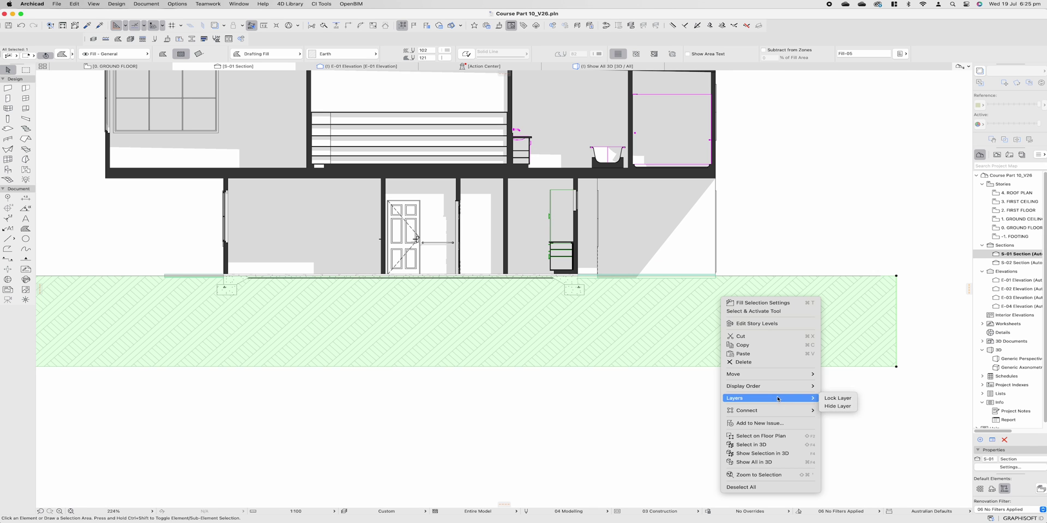
{"action": "left_click", "coordinate": [845, 386]}
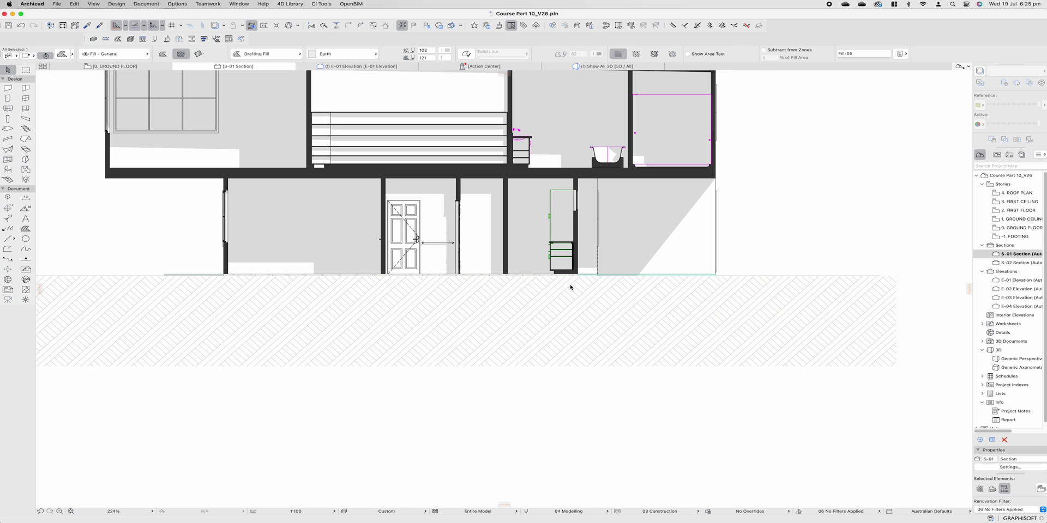
- Select the concrete slab and both footing fills, bring them to the front, and deselect them
{"action": "left_click", "coordinate": [572, 286]}
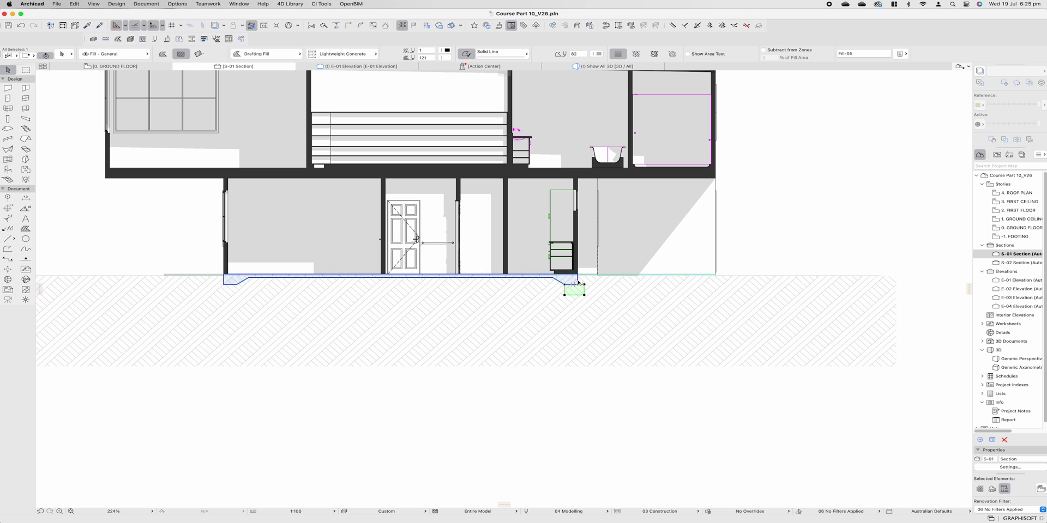
{"action": "left_click", "coordinate": [573, 281], "text": "shift"}
{"action": "left_click", "coordinate": [221, 296], "text": "shift"}
{"action": "right_click", "coordinate": [221, 294]}
{"action": "mouse_move", "coordinate": [245, 382]}
{"action": "left_click", "coordinate": [349, 381]}
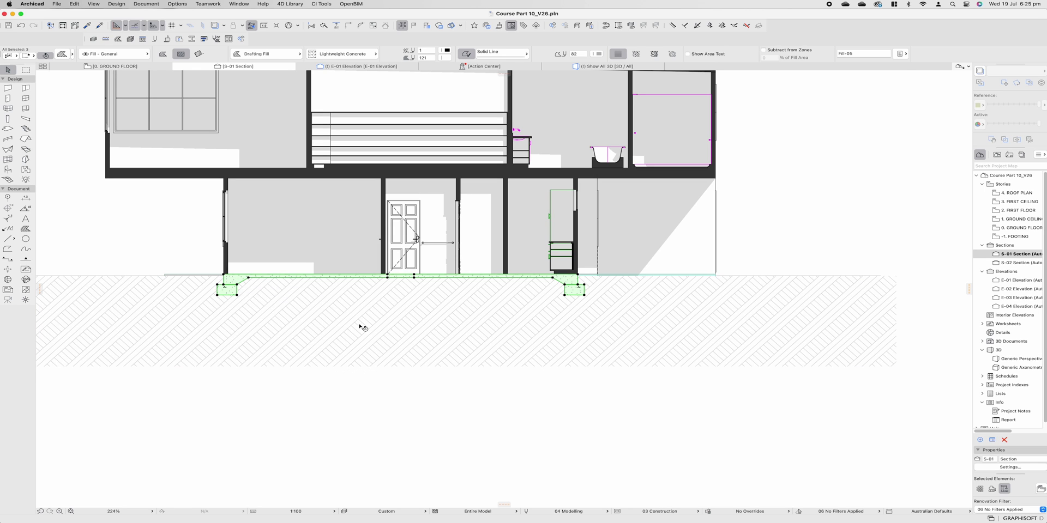
{"action": "key", "text": "Escape"}
- Set up the Polyline tool with the Small Dashed line type and pen 6
{"action": "middle_click_drag", "start_coordinate": [395, 294], "coordinate": [435, 290]}
{"action": "scroll", "coordinate": [503, 333], "scroll_direction": "down", "scroll_amount": 2}
{"action": "middle_click_drag", "start_coordinate": [503, 334], "coordinate": [526, 364]}
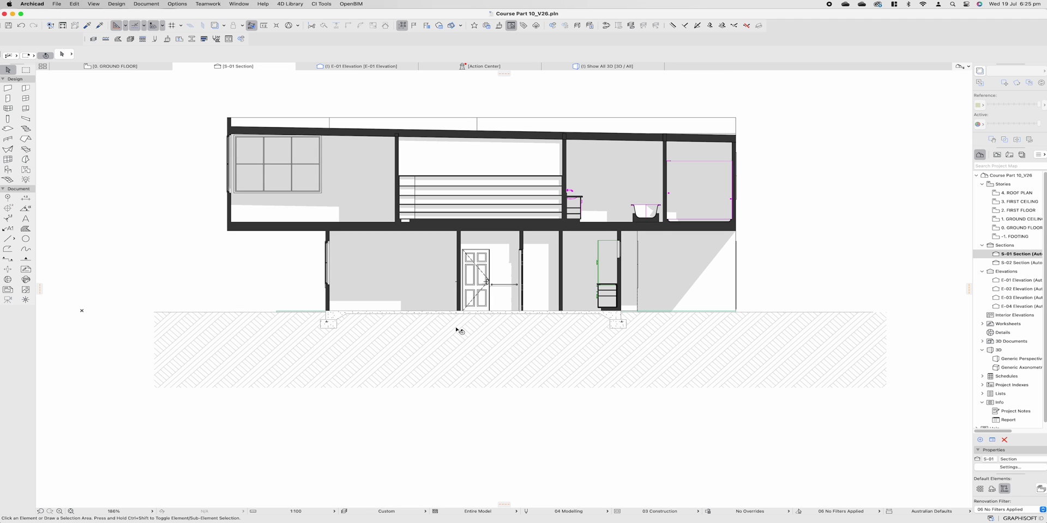
{"action": "scroll", "coordinate": [329, 321], "scroll_direction": "up", "scroll_amount": 5}
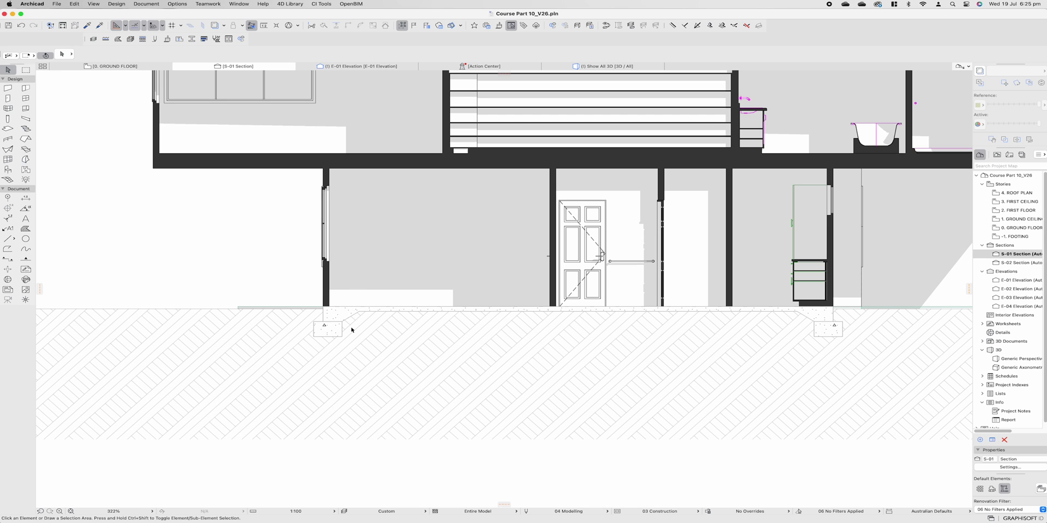
{"action": "scroll", "coordinate": [350, 336], "scroll_direction": "down", "scroll_amount": 2}
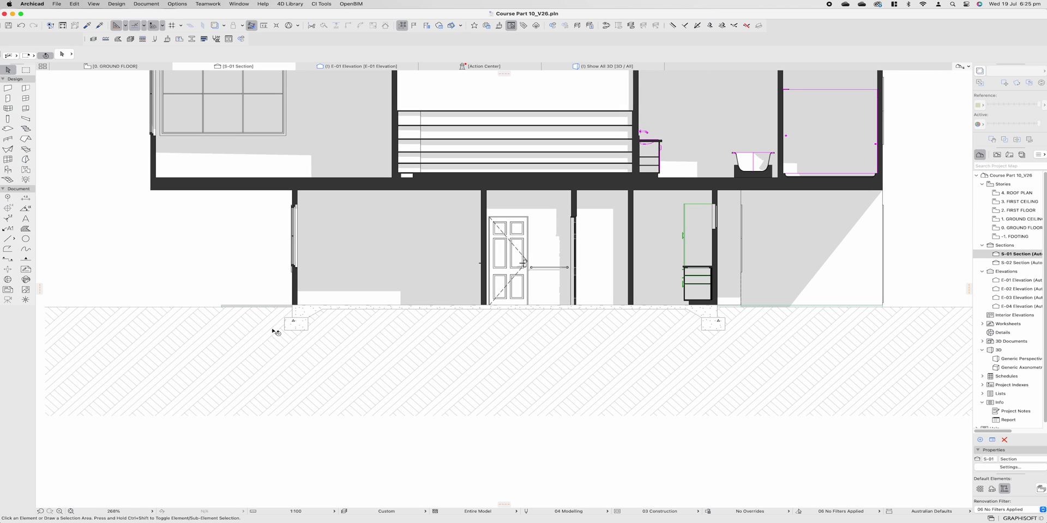
{"action": "left_click", "coordinate": [6, 249]}
{"action": "left_click", "coordinate": [264, 53]}
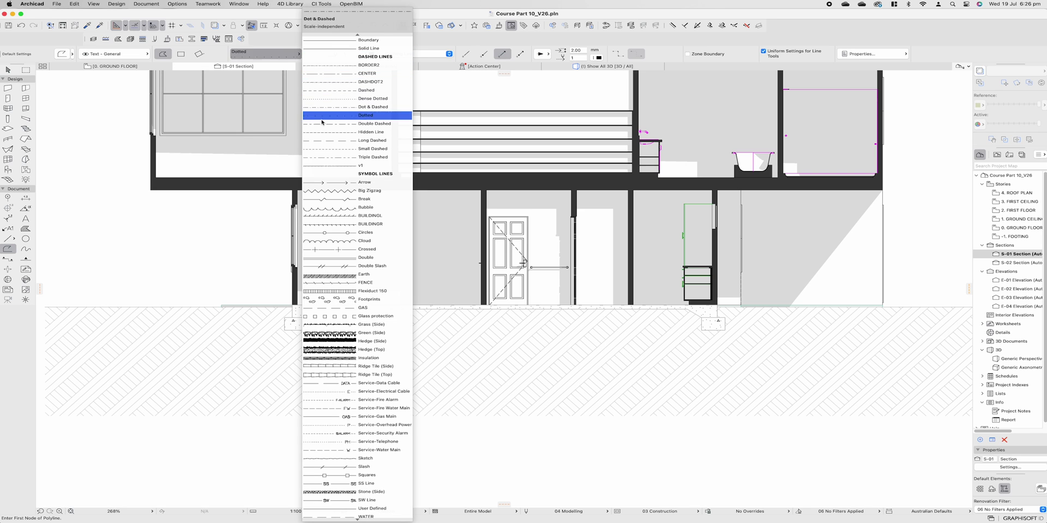
{"action": "left_click", "coordinate": [326, 149]}
{"action": "left_click", "coordinate": [370, 54]}
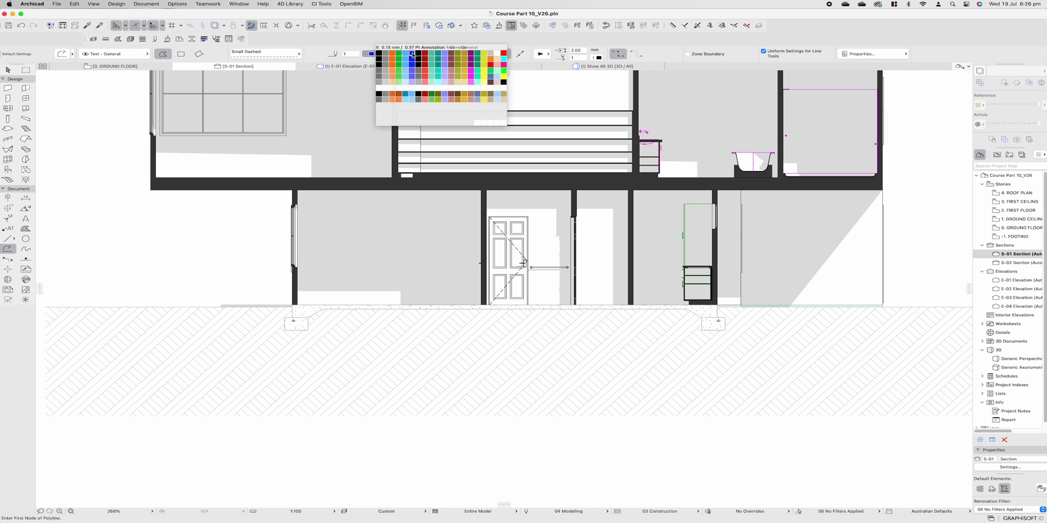
{"action": "left_click", "coordinate": [408, 53]}
- Trace the slab's underside and sloped edge thickenings with a dashed polyline, from one footing to the other
{"action": "scroll", "coordinate": [311, 289], "scroll_direction": "up", "scroll_amount": 4}
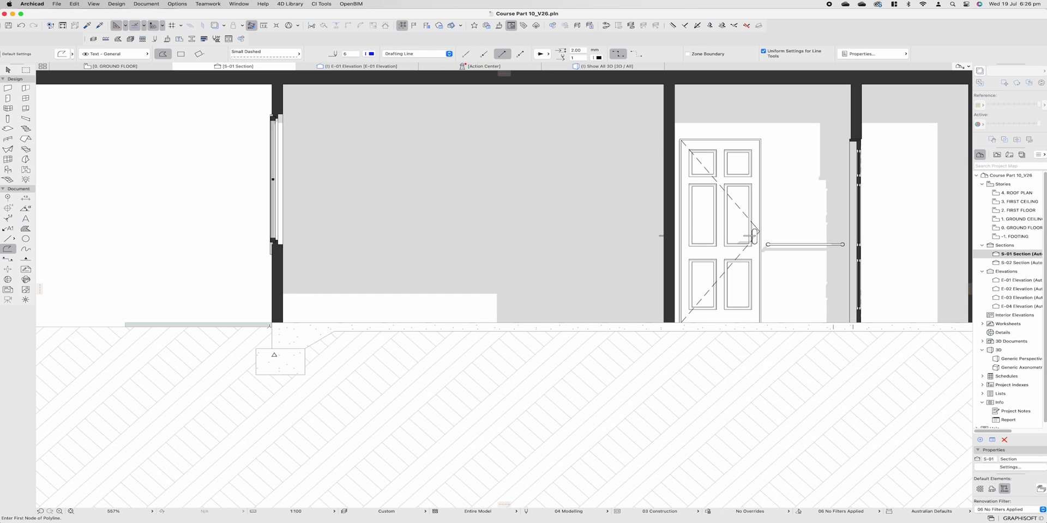
{"action": "left_click", "coordinate": [272, 348]}
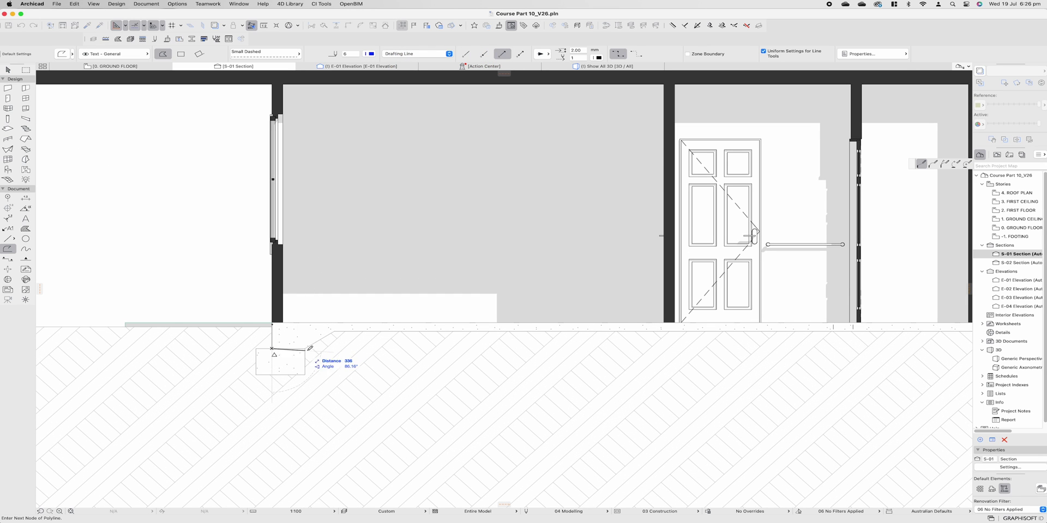
{"action": "scroll", "coordinate": [354, 346], "scroll_direction": "right", "scroll_amount": 10}
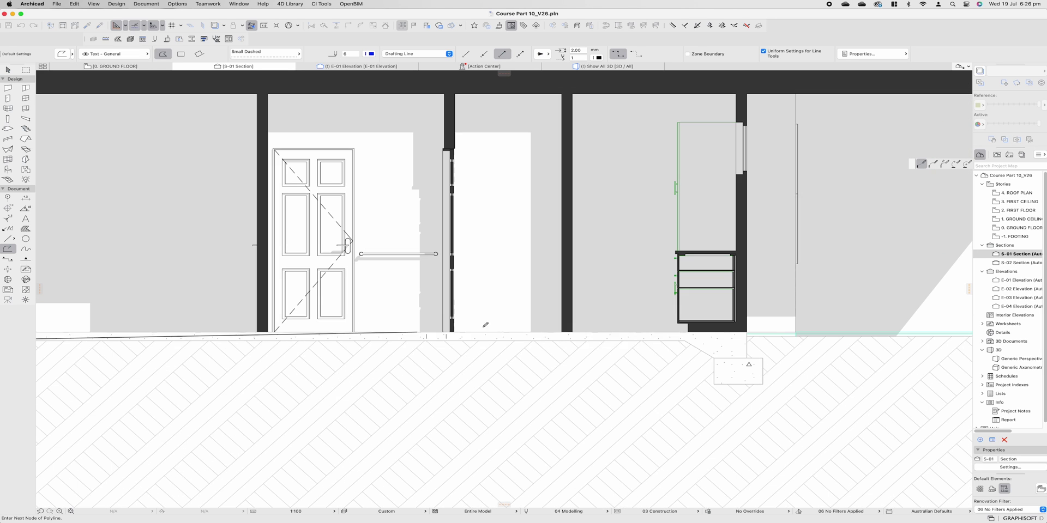
{"action": "left_click", "coordinate": [684, 340]}
{"action": "left_click", "coordinate": [713, 358]}
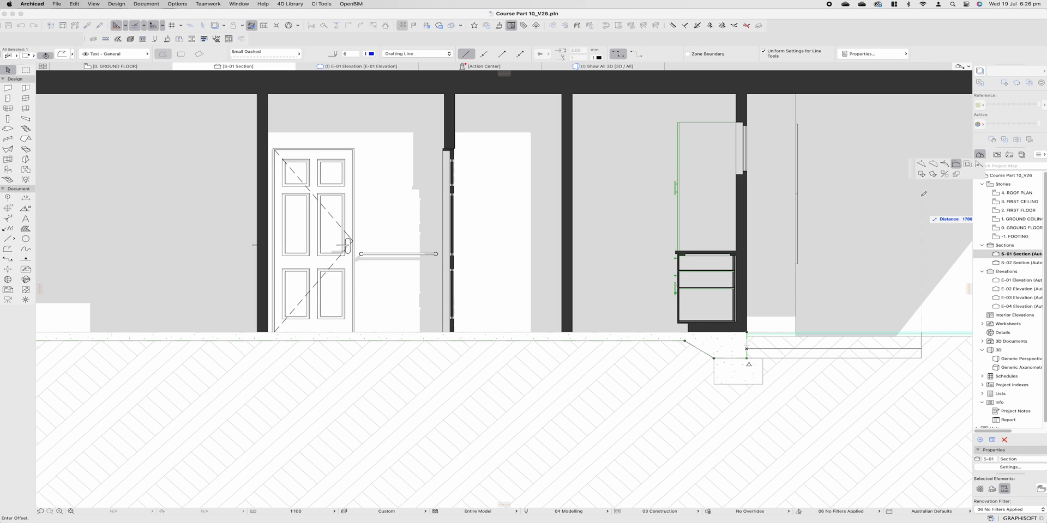
- Offset the whole dashed membrane polyline outward from the slab's underside and bring it to the front
{"action": "left_click", "coordinate": [967, 163]}
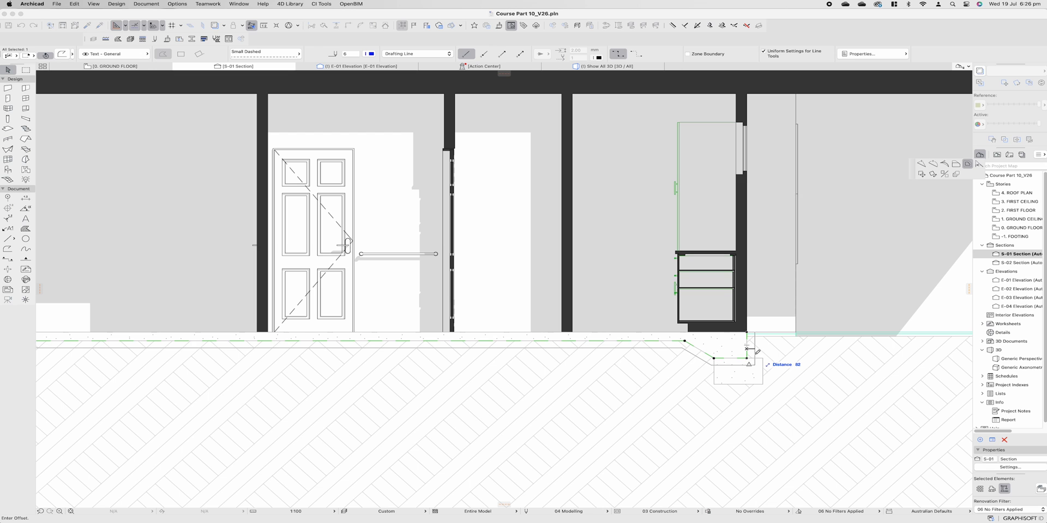
{"action": "left_click", "coordinate": [747, 349]}
{"action": "right_click", "coordinate": [751, 346]}
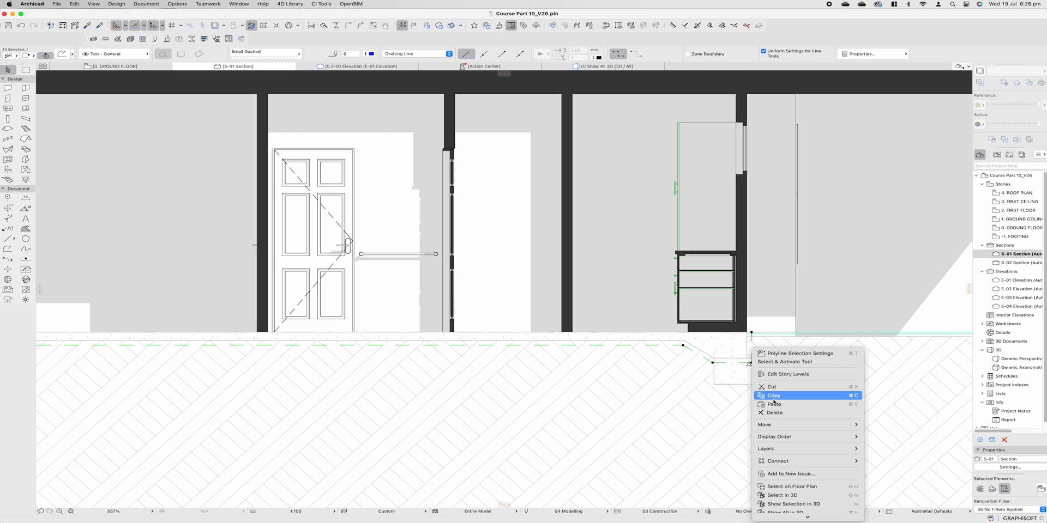
{"action": "mouse_move", "coordinate": [822, 437]}
{"action": "left_click", "coordinate": [875, 437]}
{"action": "key", "text": "Escape"}
{"action": "scroll", "coordinate": [580, 391], "scroll_direction": "down", "scroll_amount": 6}
{"action": "scroll", "coordinate": [409, 370], "scroll_direction": "up", "scroll_amount": 4}
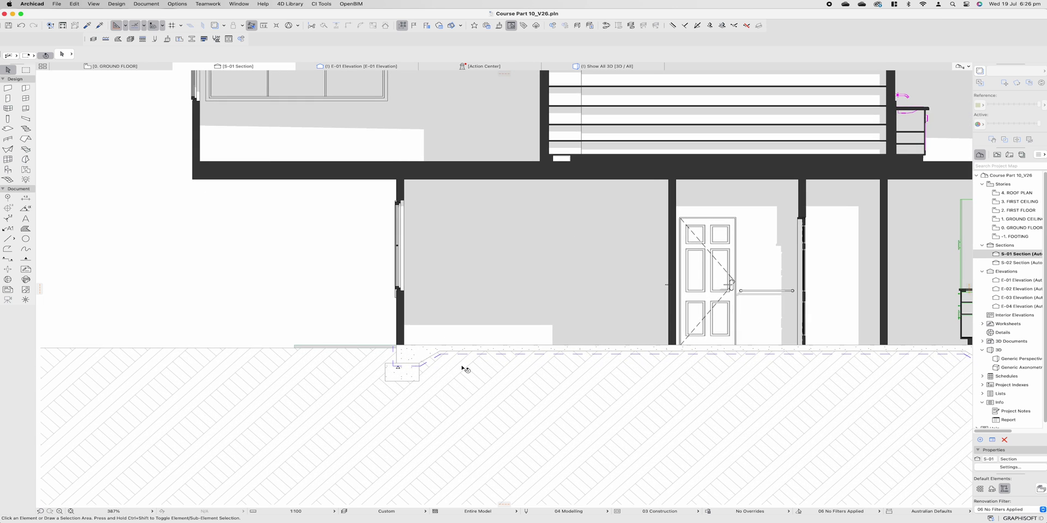
{"action": "scroll", "coordinate": [462, 368], "scroll_direction": "down", "scroll_amount": 2}
{"action": "middle_click_drag", "start_coordinate": [573, 368], "coordinate": [421, 361]}
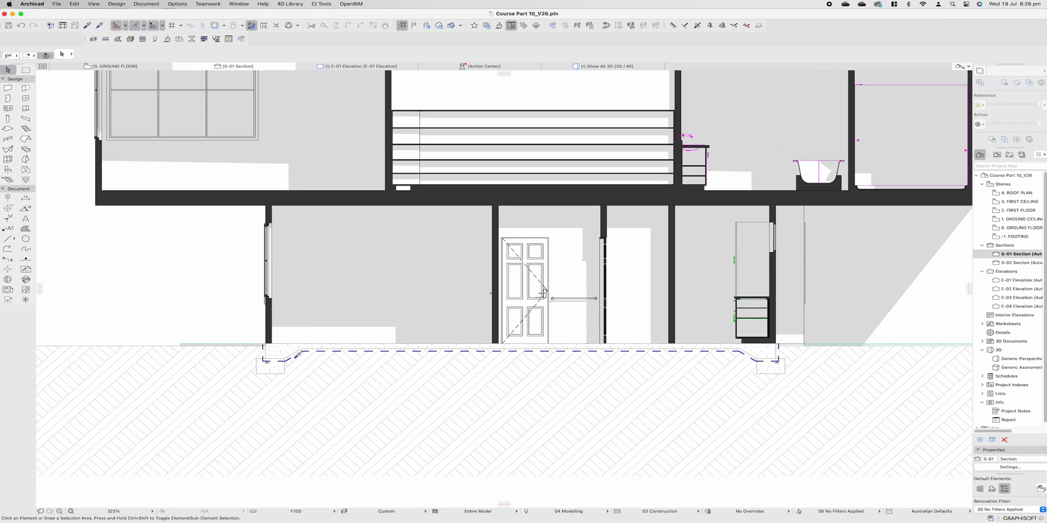
- Using the membrane line's settings, draw a Small Dashed rectangle around the left footing and offset it slightly outward
{"action": "left_click", "coordinate": [294, 356], "text": "alt"}
{"action": "scroll", "coordinate": [251, 363], "scroll_direction": "up", "scroll_amount": 3}
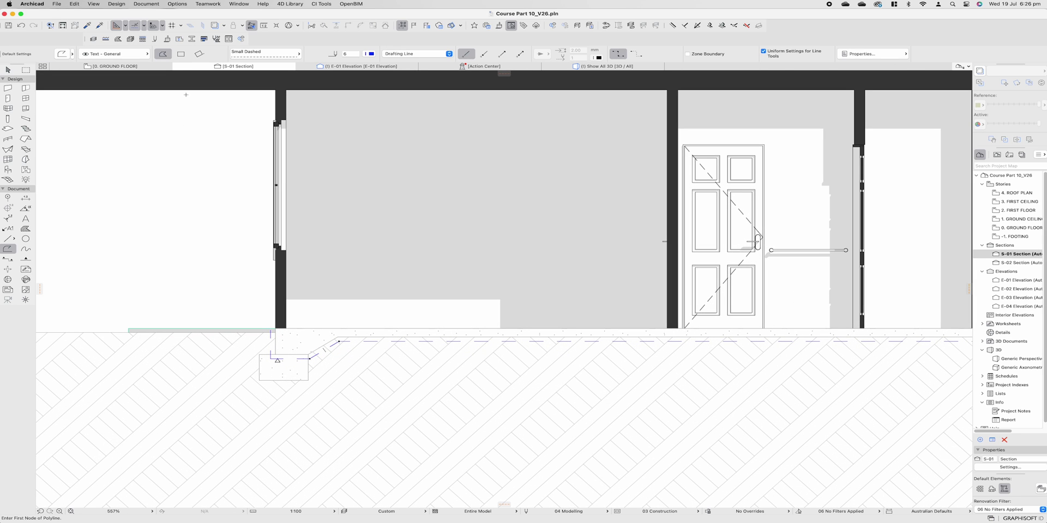
{"action": "left_click", "coordinate": [180, 54]}
{"action": "left_click", "coordinate": [259, 354]}
{"action": "left_click", "coordinate": [308, 380]}
{"action": "key", "text": "Escape"}
{"action": "key", "text": "Escape"}
{"action": "right_click", "coordinate": [308, 378]}
{"action": "key", "text": "Escape"}
{"action": "right_click", "coordinate": [313, 383]}
{"action": "key", "text": "Escape"}
- Copy the dashed rectangle from the left footing to the matching corner of the right footing
{"action": "left_click", "coordinate": [308, 380]}
{"action": "right_click", "coordinate": [311, 382]}
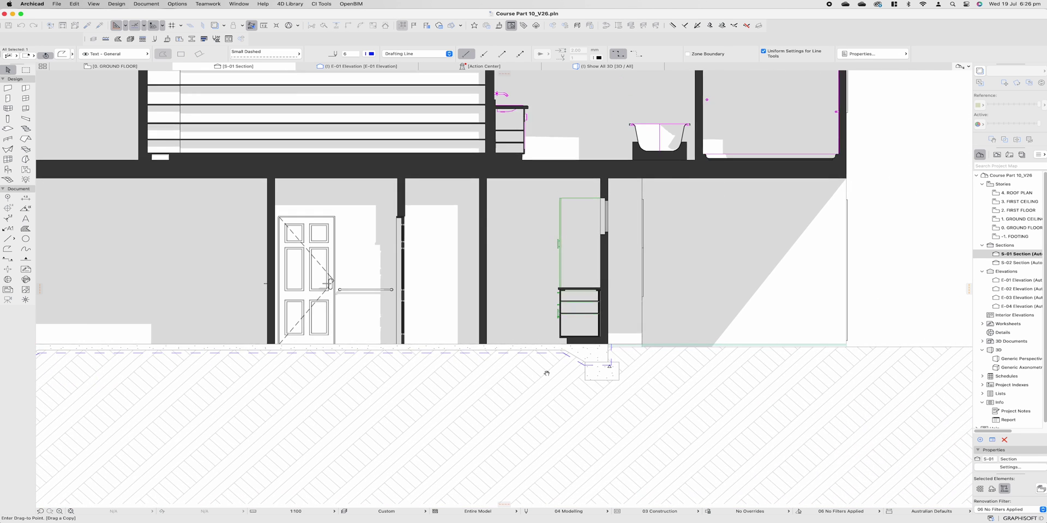
{"action": "scroll", "coordinate": [547, 371], "scroll_direction": "up", "scroll_amount": 5}
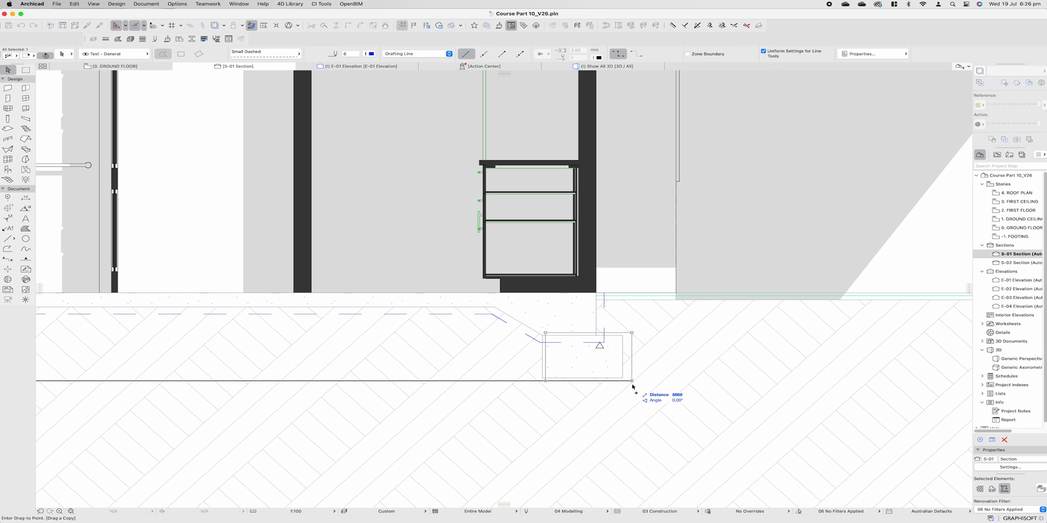
{"action": "left_click", "coordinate": [625, 381]}
{"action": "key", "text": "Escape"}
{"action": "scroll", "coordinate": [591, 401], "scroll_direction": "down", "scroll_amount": 8}
{"action": "scroll", "coordinate": [598, 336], "scroll_direction": "up", "scroll_amount": 2}
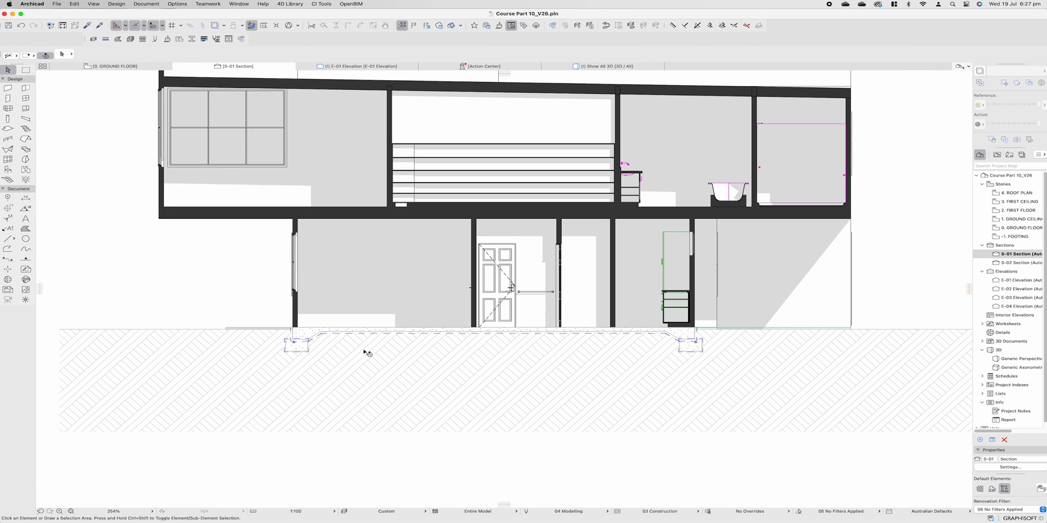
{"action": "middle_click_drag", "start_coordinate": [558, 341], "coordinate": [565, 362]}
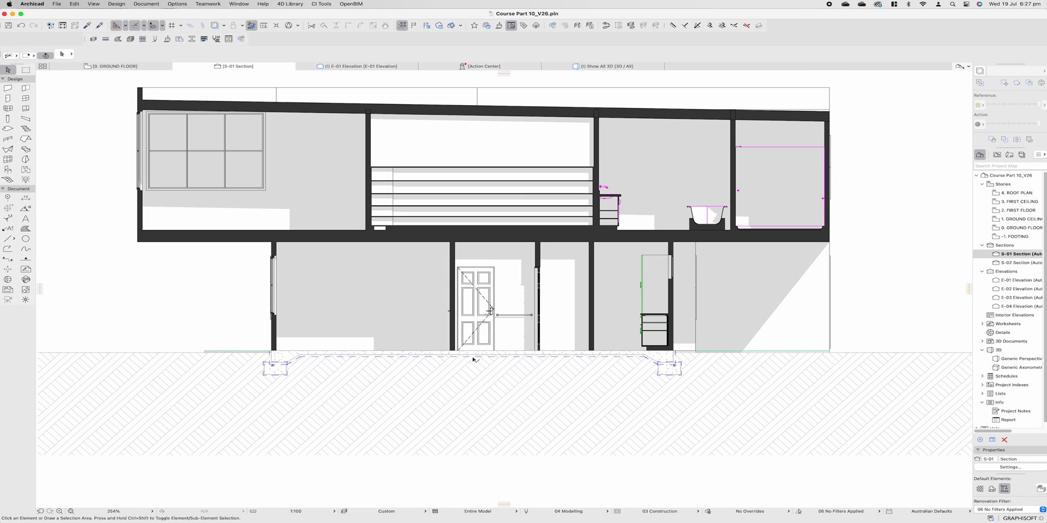
{"action": "scroll", "coordinate": [485, 360], "scroll_direction": "down", "scroll_amount": 2}
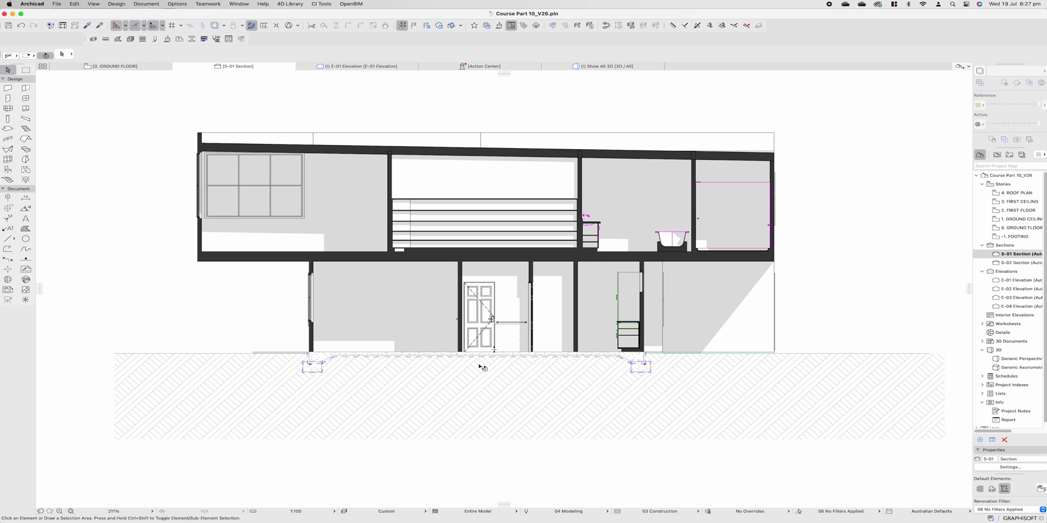
{"action": "scroll", "coordinate": [327, 367], "scroll_direction": "up", "scroll_amount": 2}
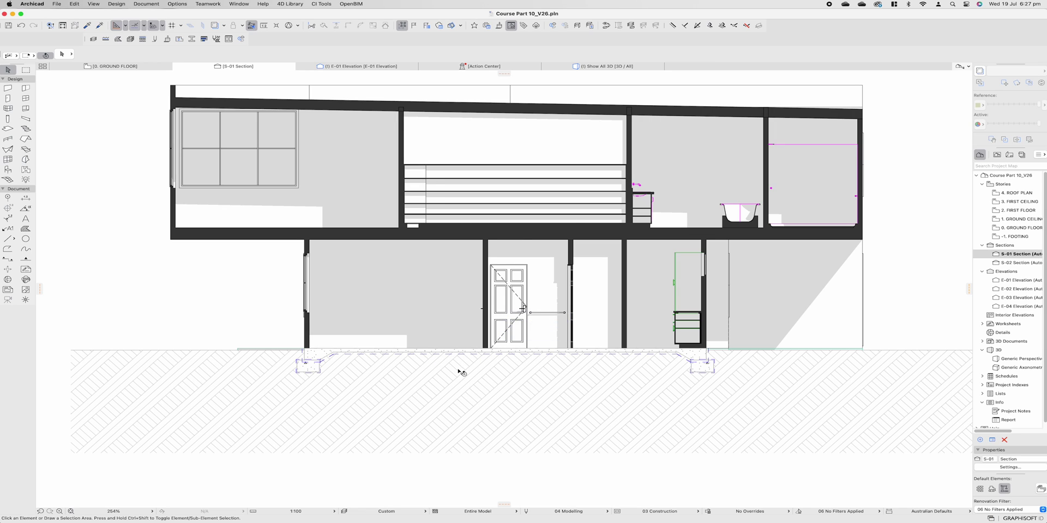
{"action": "scroll", "coordinate": [446, 371], "scroll_direction": "down", "scroll_amount": 2}
{"action": "middle_click_drag", "start_coordinate": [446, 371], "coordinate": [420, 371]}
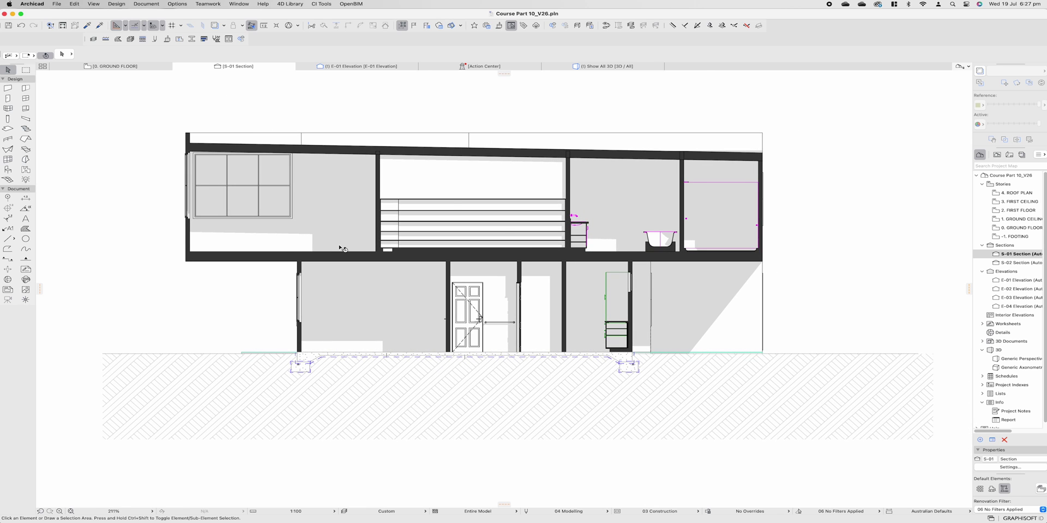
- Turn off Shadow in the S-01 section marker's settings on the ground floor plan, and return to the section
{"action": "left_click", "coordinate": [133, 67]}
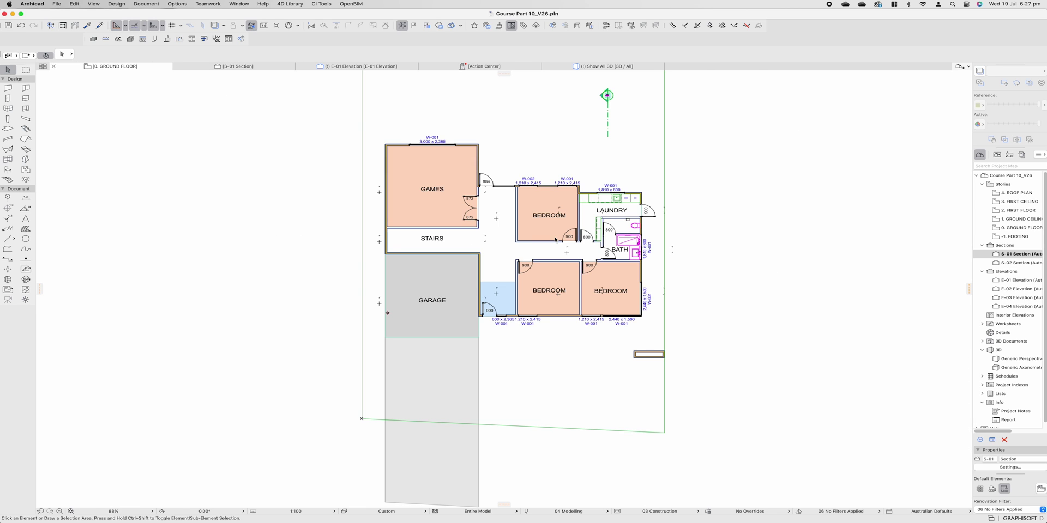
{"action": "key", "text": "super+t"}
{"action": "scroll", "coordinate": [556, 236], "scroll_direction": "down", "scroll_amount": 5}
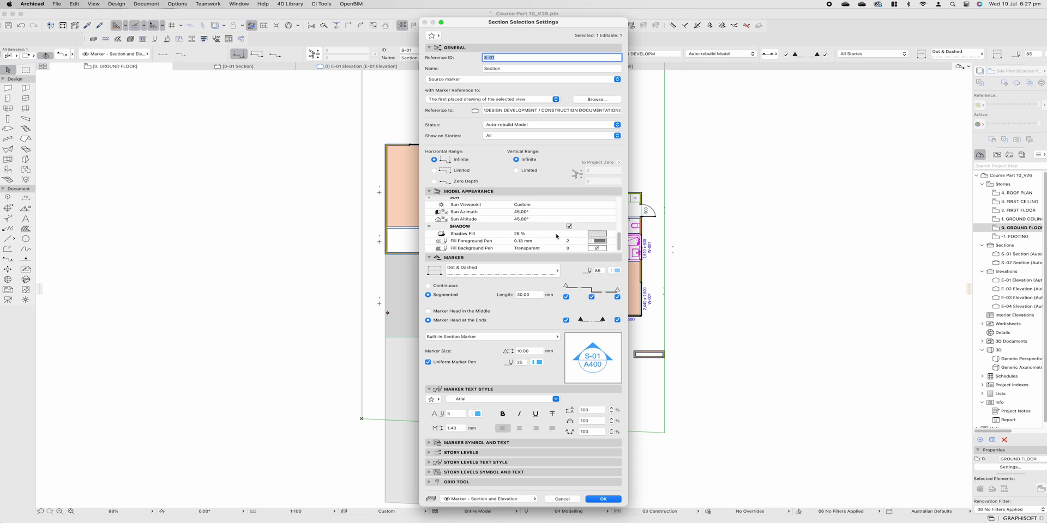
{"action": "left_click", "coordinate": [569, 227]}
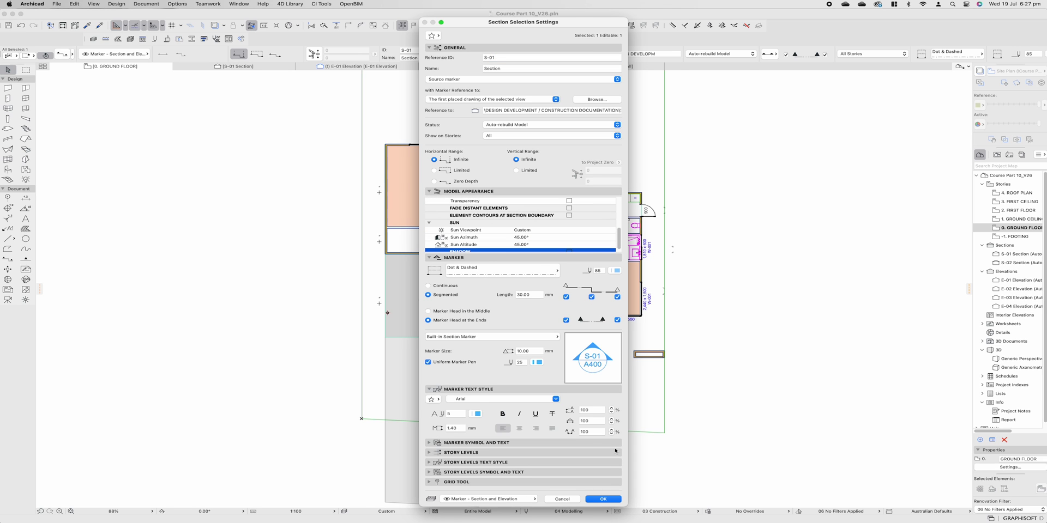
{"action": "left_click", "coordinate": [603, 499]}
{"action": "left_click", "coordinate": [238, 66]}
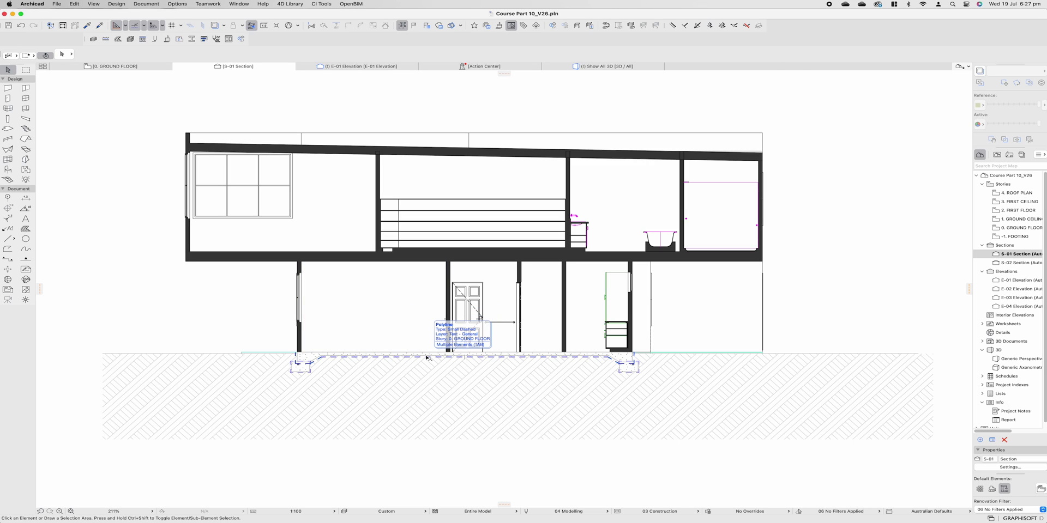
- Set up the Fill tool with the Alfresco Area fill and foreground pen 121
{"action": "scroll", "coordinate": [321, 355], "scroll_direction": "up", "scroll_amount": 3}
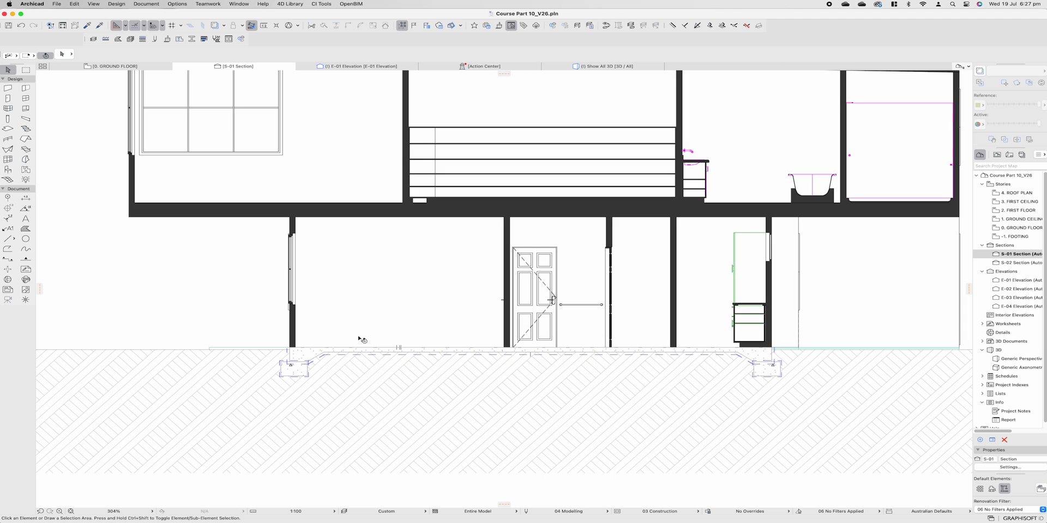
{"action": "scroll", "coordinate": [305, 339], "scroll_direction": "up", "scroll_amount": 5}
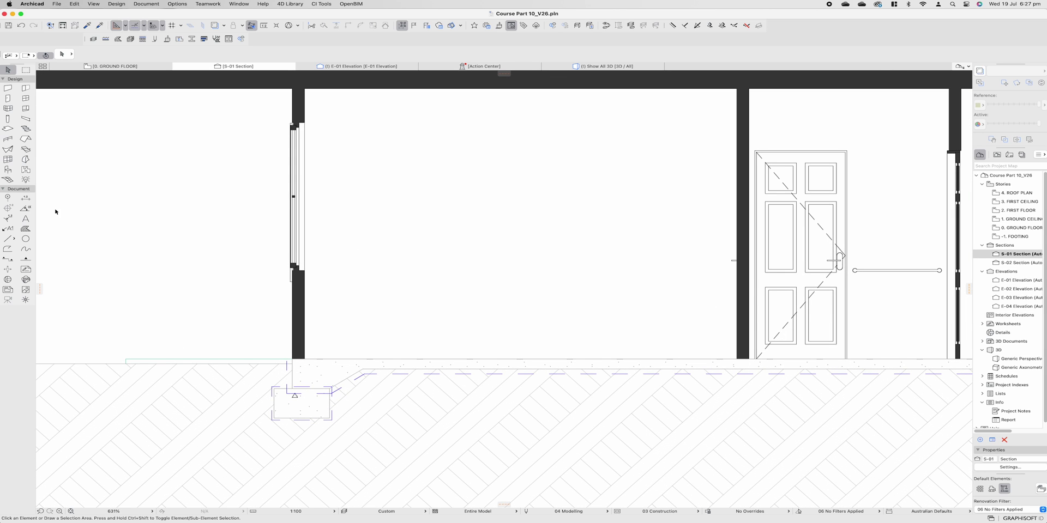
{"action": "left_click", "coordinate": [26, 228]}
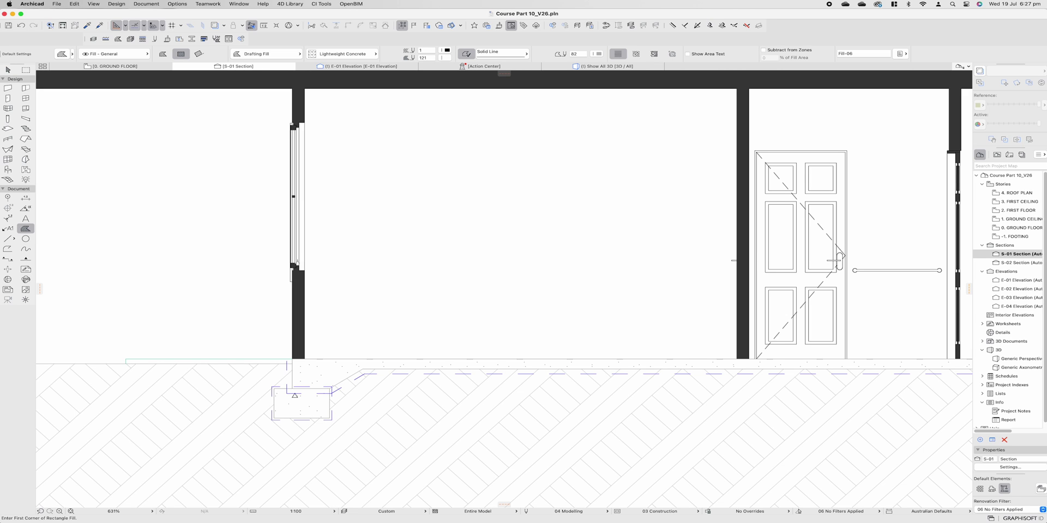
{"action": "left_click", "coordinate": [340, 54]}
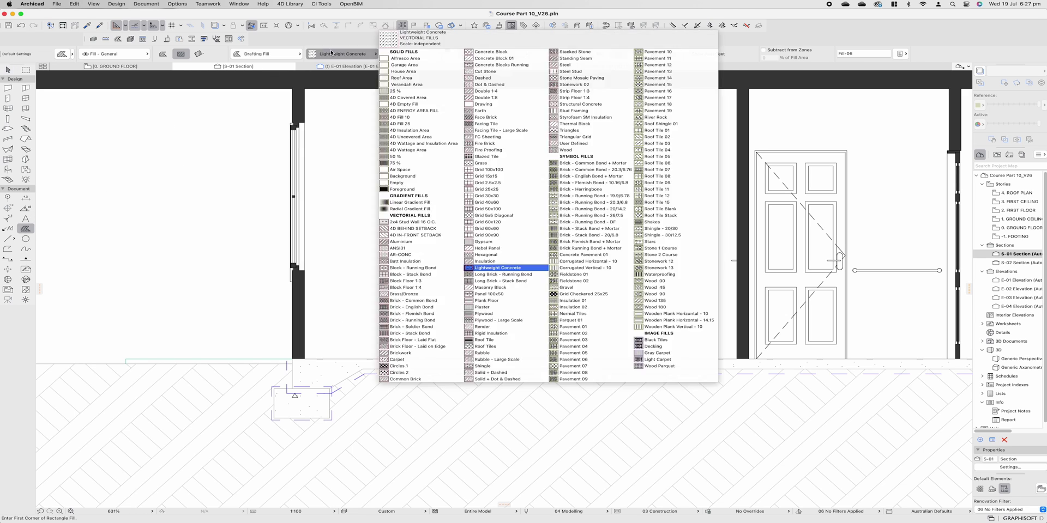
{"action": "left_click", "coordinate": [405, 59]}
{"action": "left_click", "coordinate": [444, 58]}
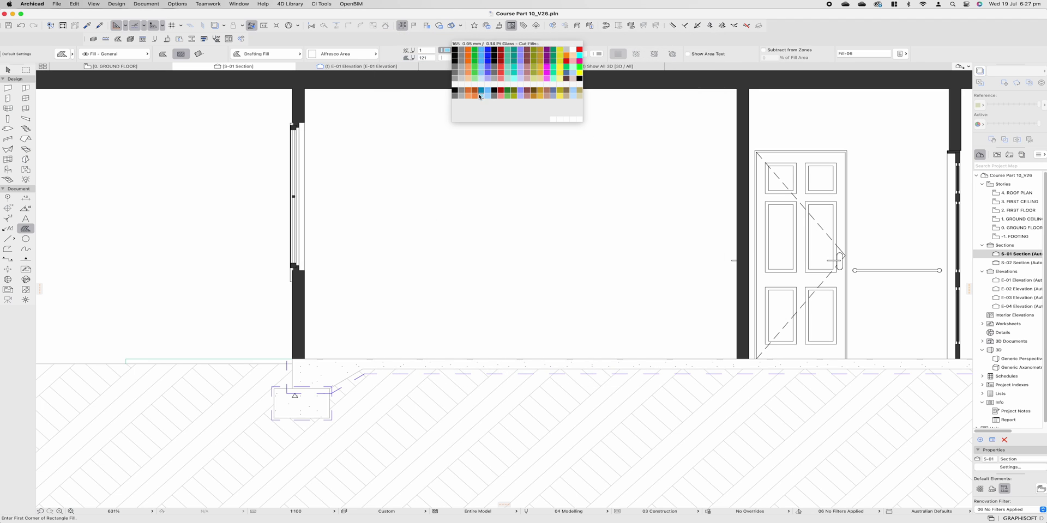
{"action": "left_click", "coordinate": [462, 80]}
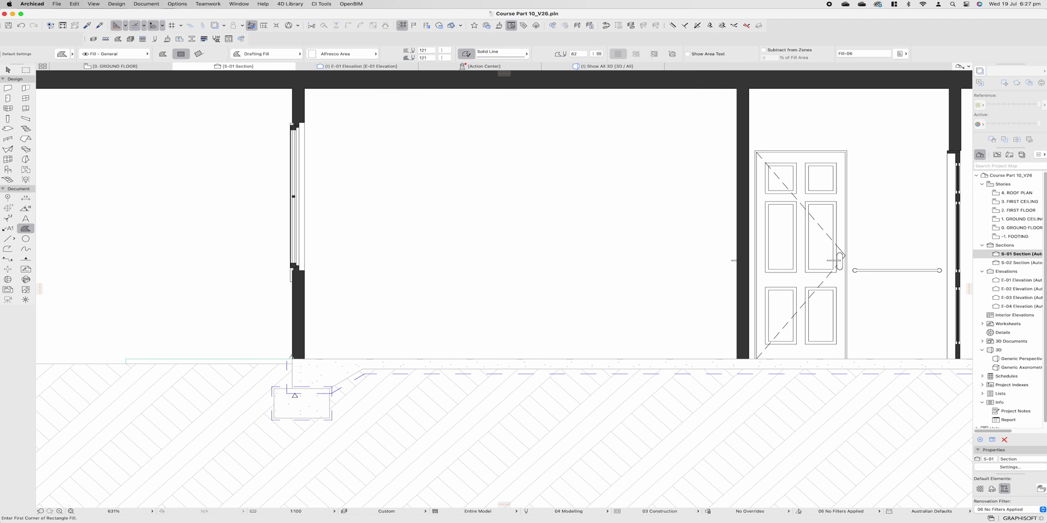
- Draw a 90 by 40 mm rectangular fill from the outer bottom corner of the left ground-floor wall
{"action": "scroll", "coordinate": [289, 358], "scroll_direction": "up", "scroll_amount": 5}
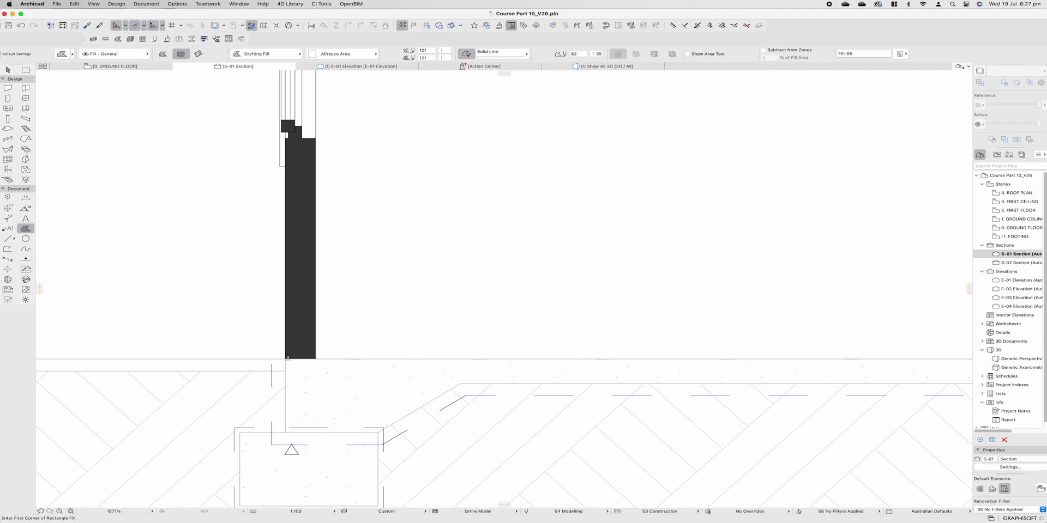
{"action": "left_click", "coordinate": [286, 359]}
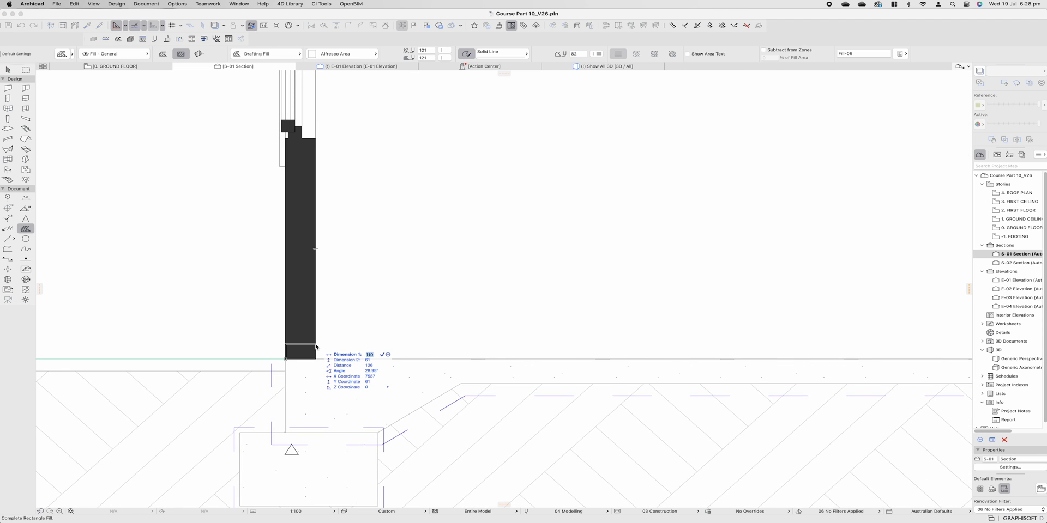
{"action": "type", "text": "90"}
{"action": "key", "text": "Tab"}
{"action": "type", "text": "40"}
{"action": "key", "text": "Return"}
- Move the rectangular plate fill 10 mm horizontally into the wall's thickness and deselect it
{"action": "key", "text": "w"}
{"action": "left_click", "coordinate": [297, 353]}
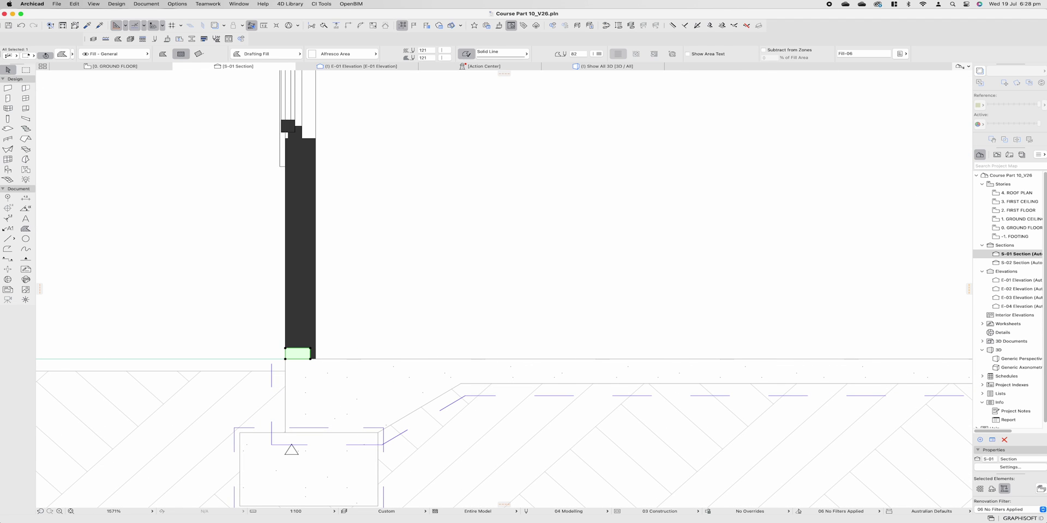
{"action": "key", "text": "super+d"}
{"action": "left_click", "coordinate": [310, 358]}
{"action": "type", "text": "10"}
{"action": "key", "text": "Return"}
{"action": "key", "text": "Escape"}
- Draw a diagonal cross over the plate fill with the Polyline tool, using the Boundary line type and pen 1
{"action": "left_click", "coordinate": [8, 249]}
{"action": "left_click", "coordinate": [265, 53]}
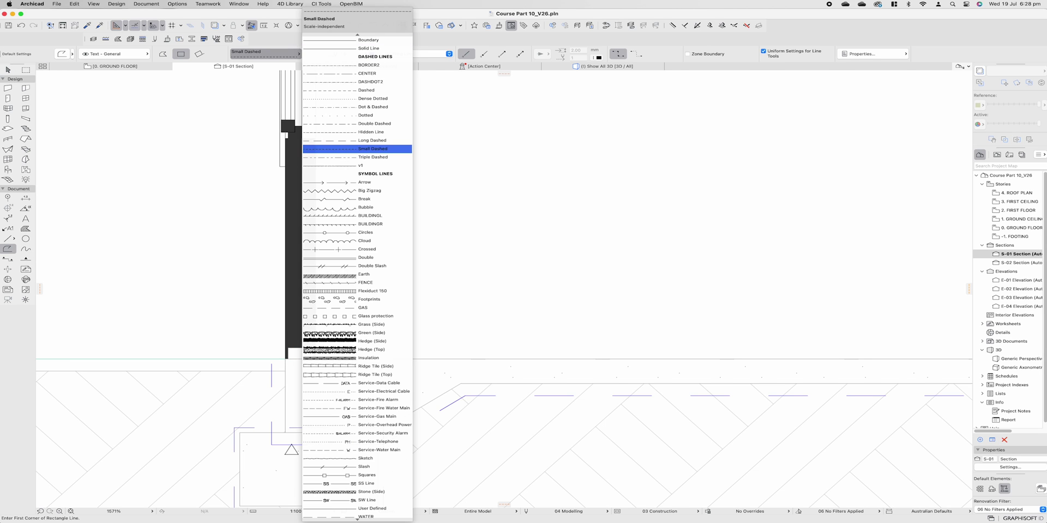
{"action": "left_click", "coordinate": [368, 40]}
{"action": "left_click", "coordinate": [369, 54]}
{"action": "left_click", "coordinate": [378, 50]}
{"action": "scroll", "coordinate": [309, 324], "scroll_direction": "up", "scroll_amount": 4}
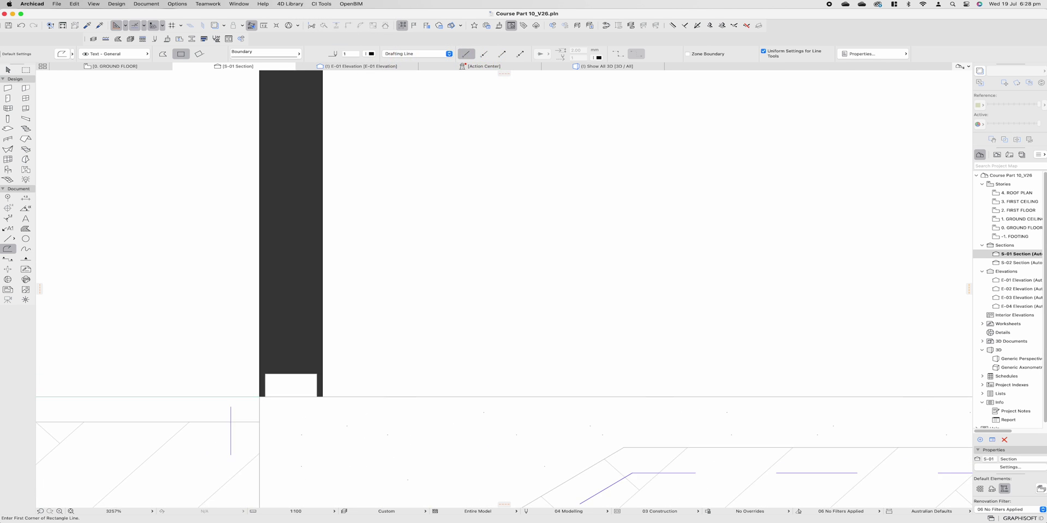
{"action": "left_click", "coordinate": [265, 396]}
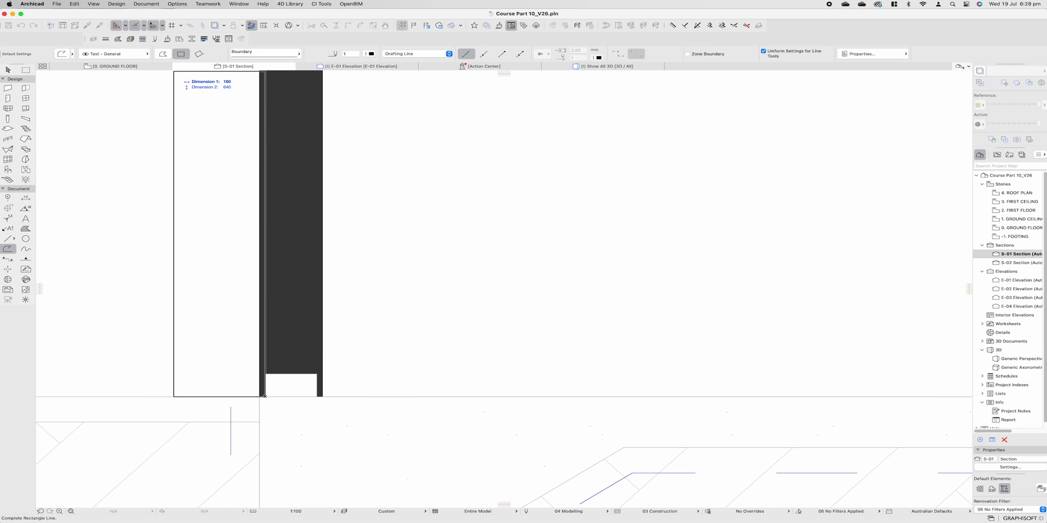
{"action": "left_click", "coordinate": [162, 53]}
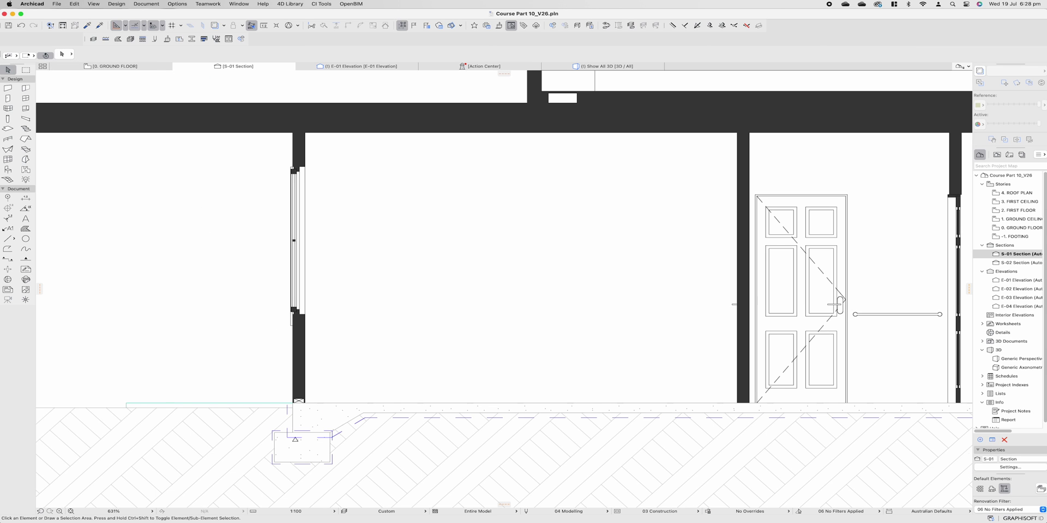
- Select the crossed plate with its fill and copy it vertically up the left wall to beneath the window sill
{"action": "scroll", "coordinate": [301, 401], "scroll_direction": "up", "scroll_amount": 3}
{"action": "left_click", "coordinate": [296, 401]}
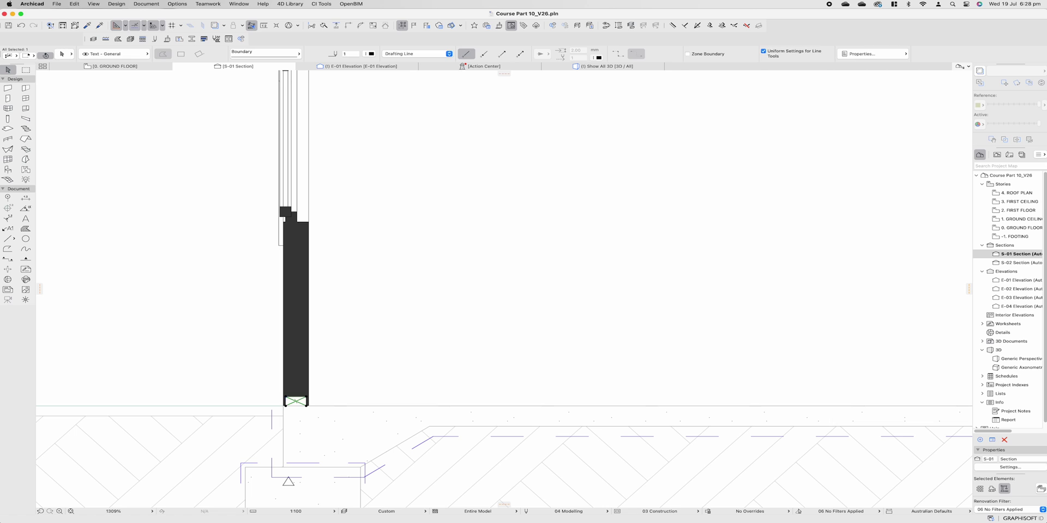
{"action": "left_click", "coordinate": [296, 402], "text": "shift"}
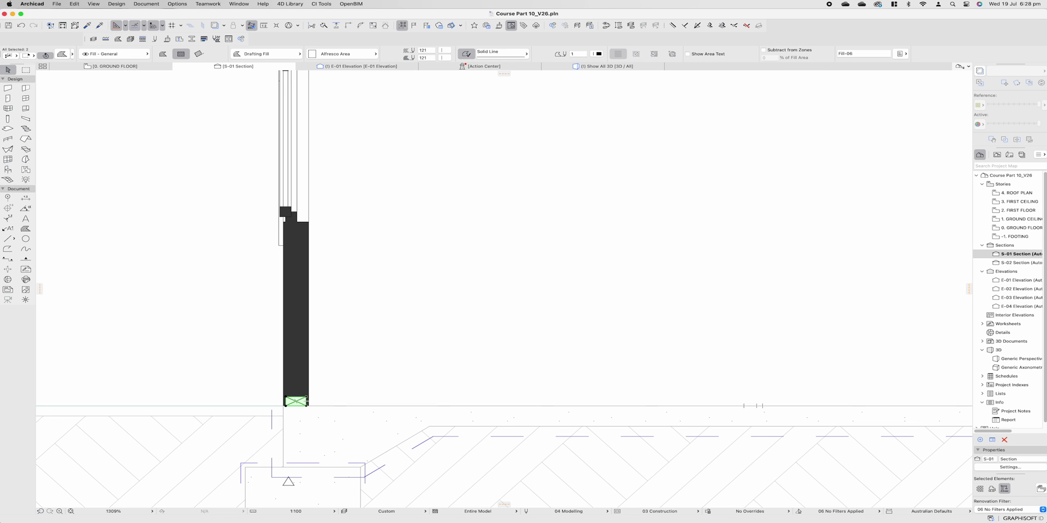
{"action": "scroll", "coordinate": [299, 402], "scroll_direction": "down", "scroll_amount": 3}
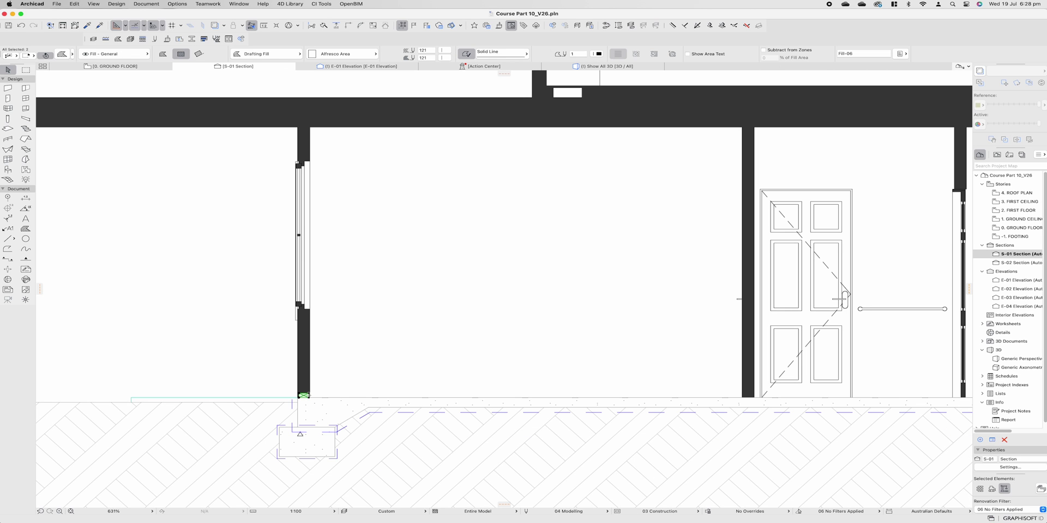
{"action": "scroll", "coordinate": [303, 395], "scroll_direction": "up", "scroll_amount": 2}
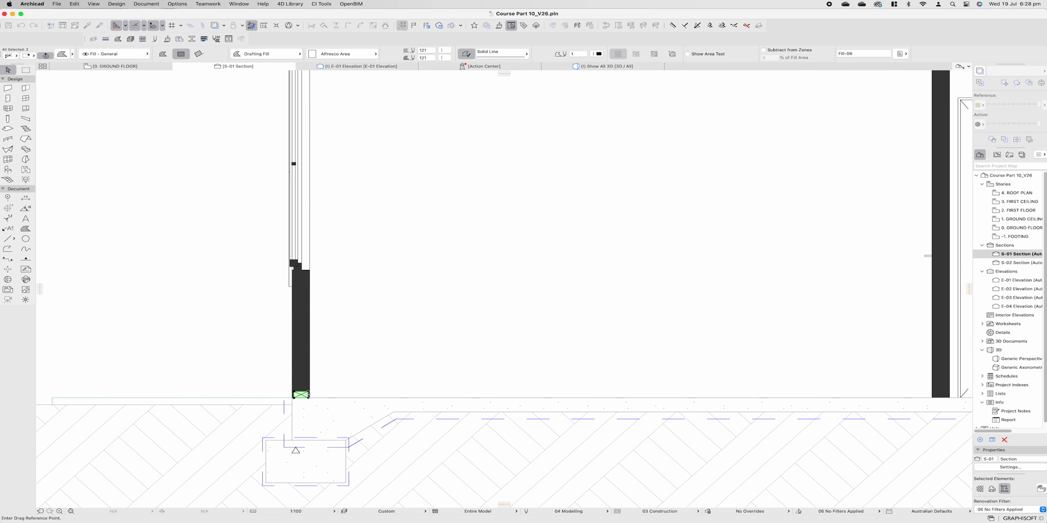
{"action": "left_click", "coordinate": [304, 396]}
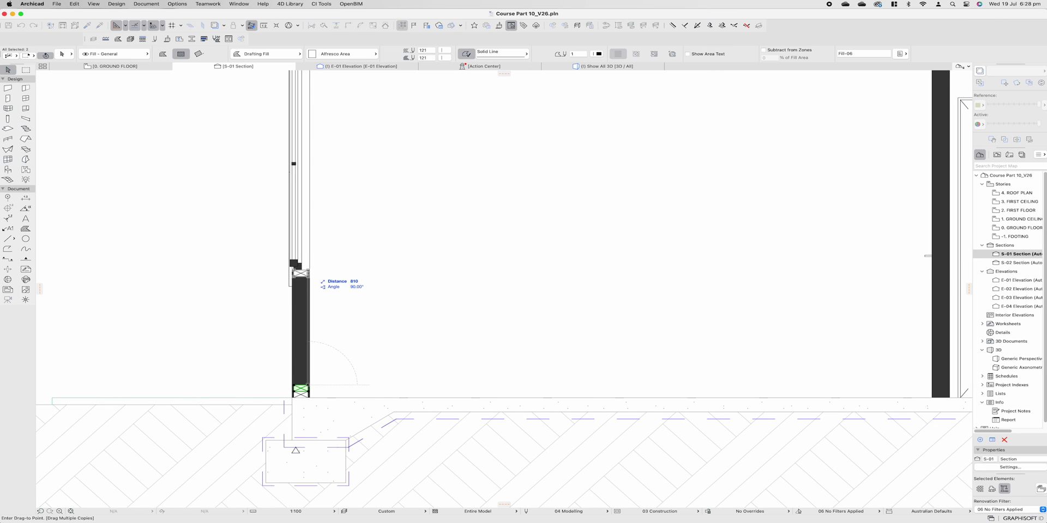
{"action": "key", "text": "Escape"}
{"action": "key", "text": "Escape"}
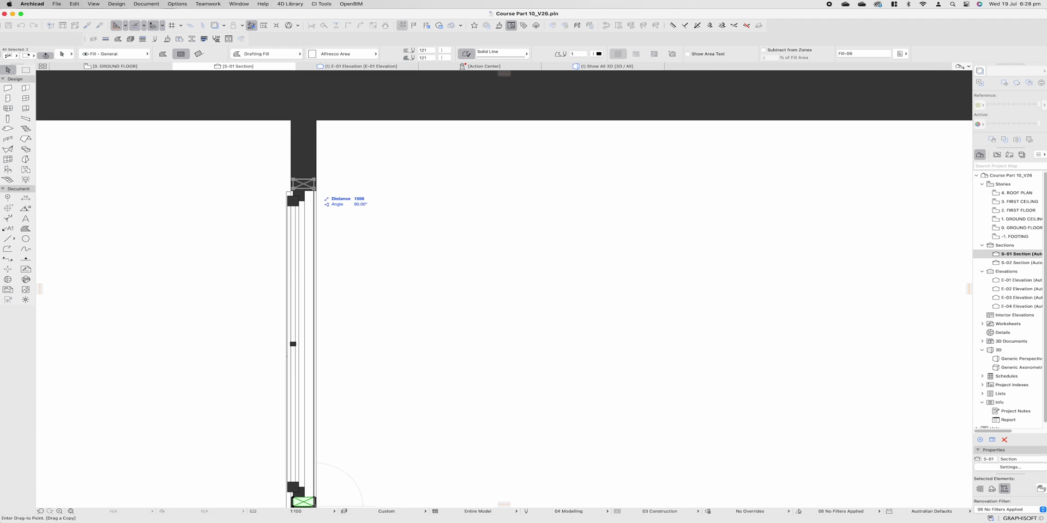
- Copy the crossed plate above the window head and again to the wall's top, directly below the first-floor slab
{"action": "left_click", "coordinate": [315, 191]}
{"action": "key", "text": "super+shift+d"}
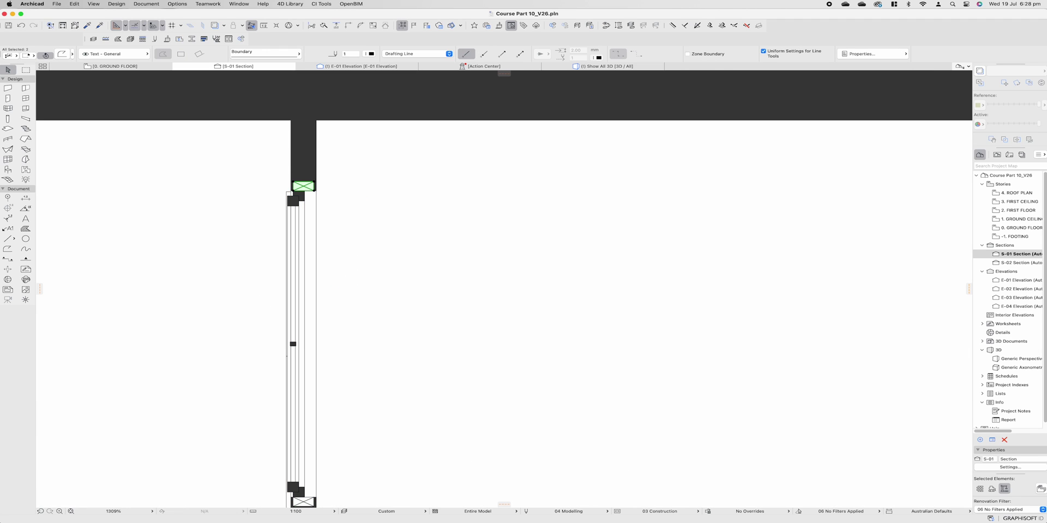
{"action": "left_click", "coordinate": [314, 182]}
{"action": "left_click", "coordinate": [314, 120]}
{"action": "key", "text": "Escape"}
{"action": "scroll", "coordinate": [310, 170], "scroll_direction": "down", "scroll_amount": 1}
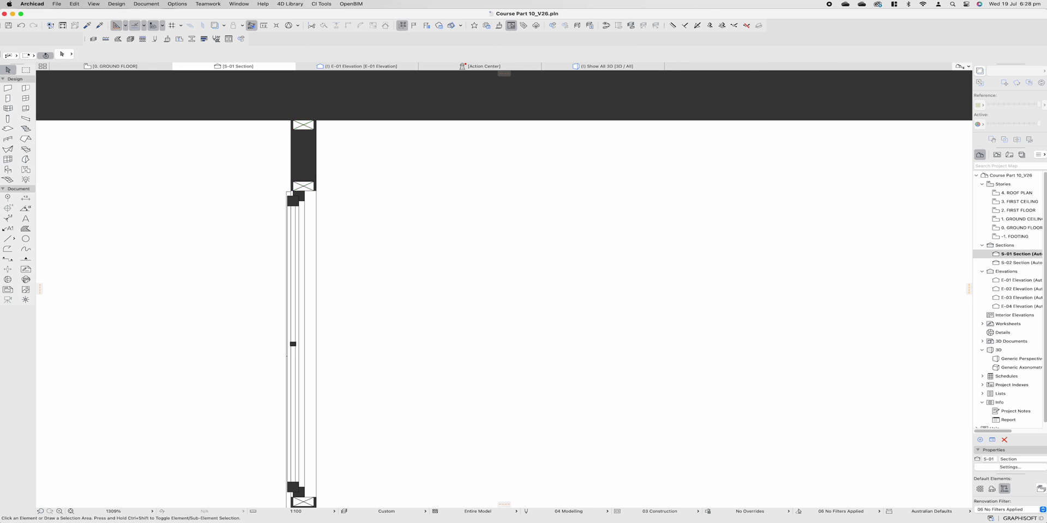
- Draw a rectangular fill in the left wall between the window-head plate and the top plate
{"action": "scroll", "coordinate": [309, 173], "scroll_direction": "down", "scroll_amount": 5}
{"action": "left_click", "coordinate": [299, 111]}
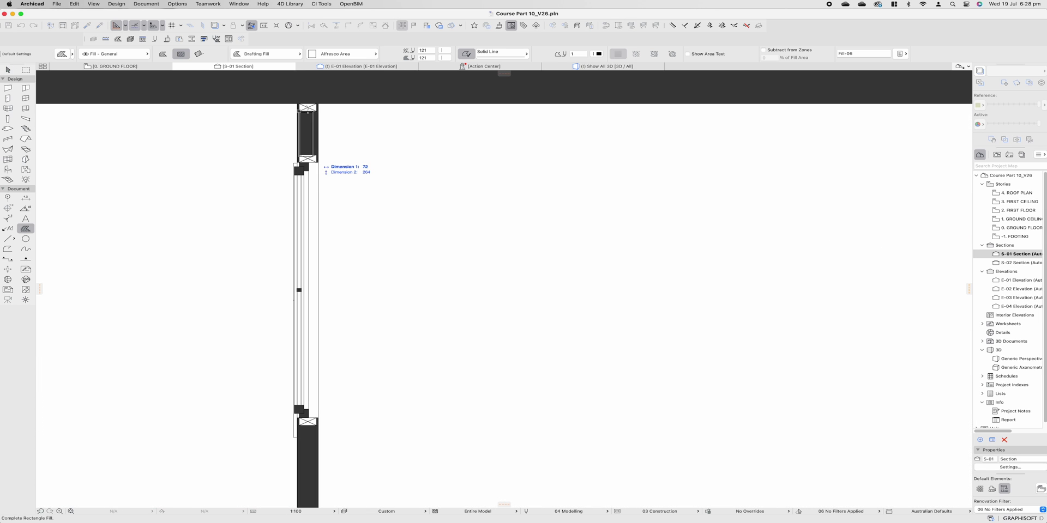
{"action": "left_click", "coordinate": [315, 155]}
- Change the new wall fill to Batt Insulation with a black foreground pen
{"action": "left_click", "coordinate": [342, 53]}
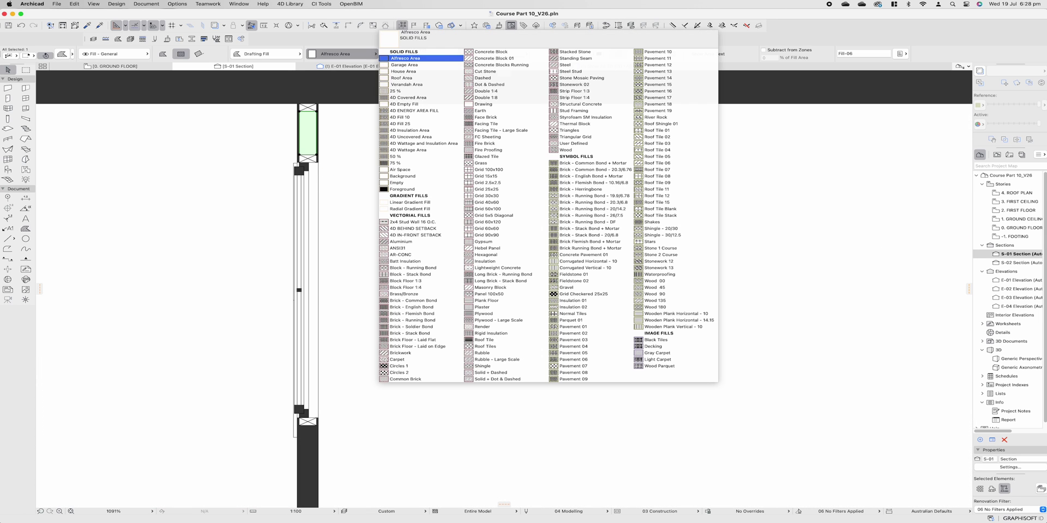
{"action": "type", "text": "ins"}
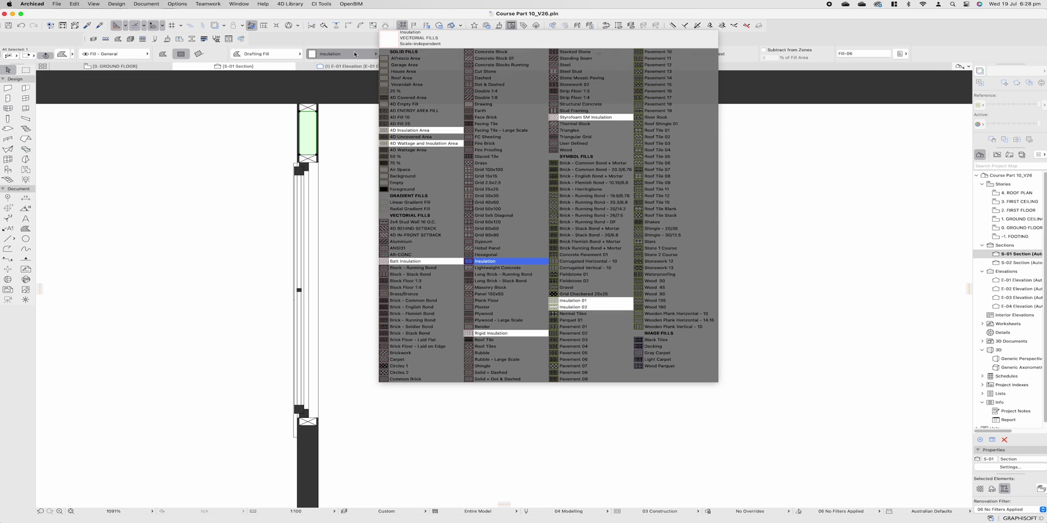
{"action": "key", "text": "Left"}
{"action": "key", "text": "Return"}
{"action": "left_click", "coordinate": [445, 50]}
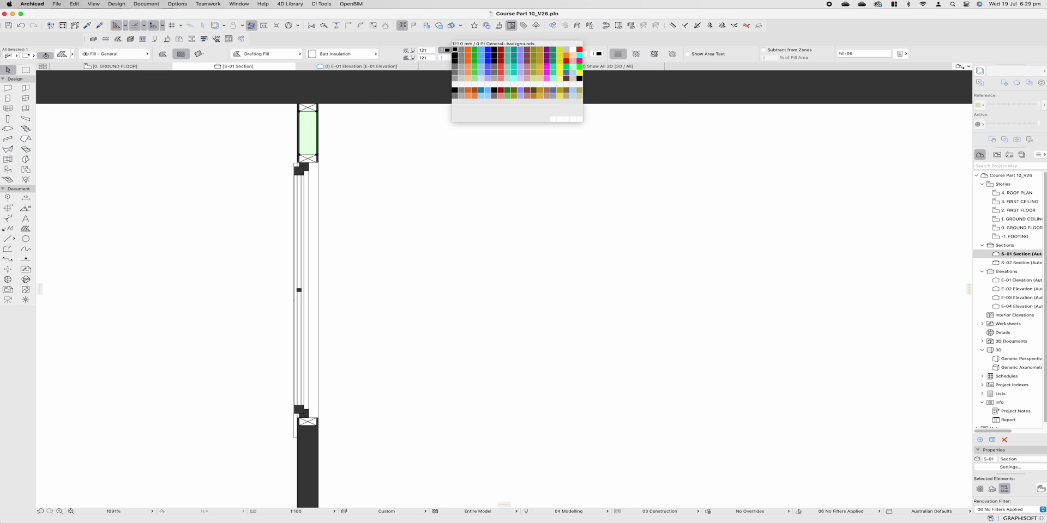
{"action": "left_click", "coordinate": [455, 82]}
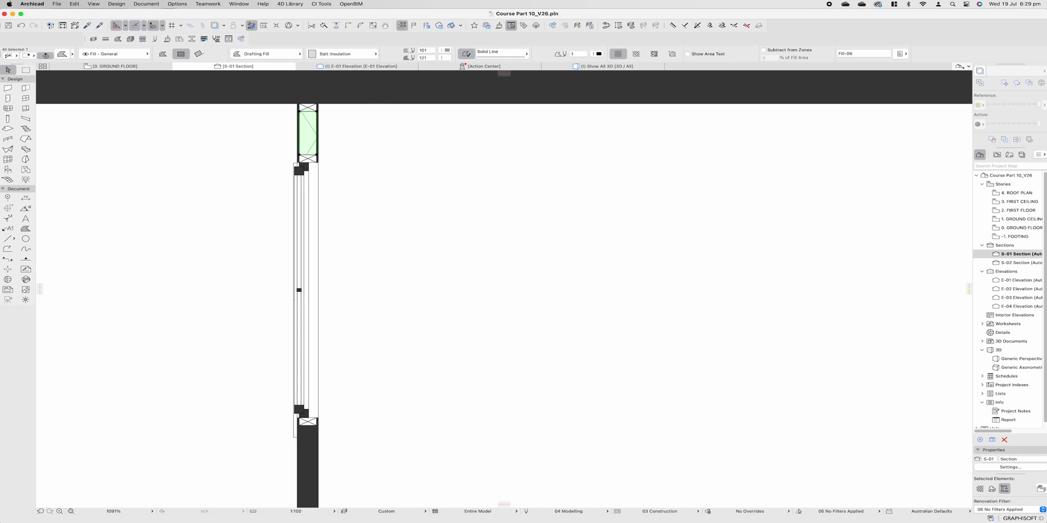
{"action": "left_click", "coordinate": [446, 50]}
{"action": "left_click", "coordinate": [456, 51]}
{"action": "left_click", "coordinate": [342, 53]}
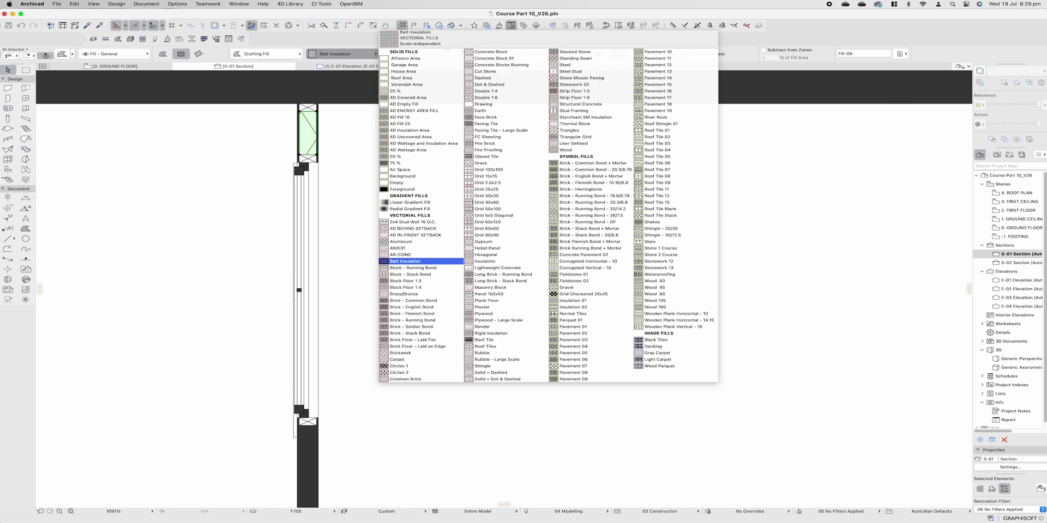
- Set the section's scale to 1:50
{"action": "scroll", "coordinate": [359, 304], "scroll_direction": "down", "scroll_amount": 5}
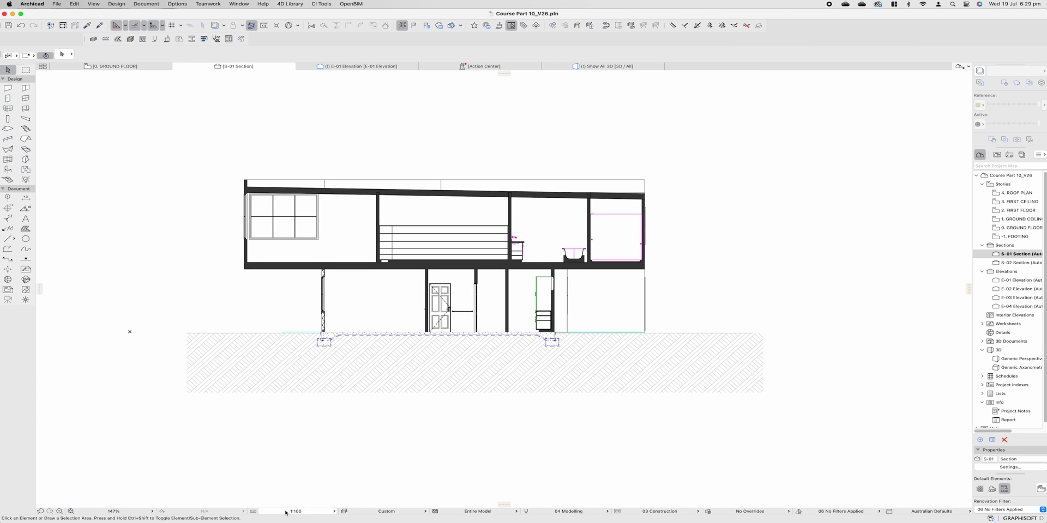
{"action": "left_click", "coordinate": [331, 511]}
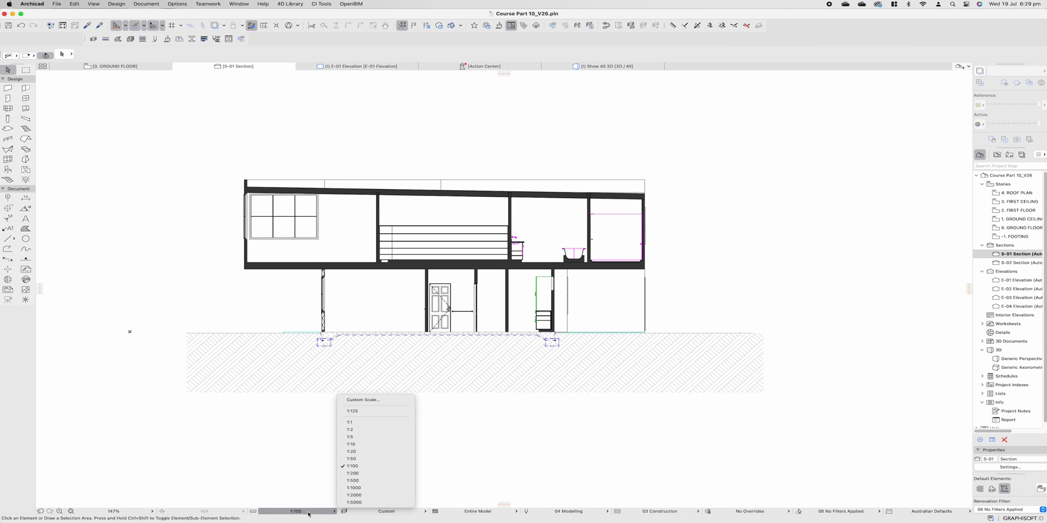
{"action": "left_click", "coordinate": [368, 459]}
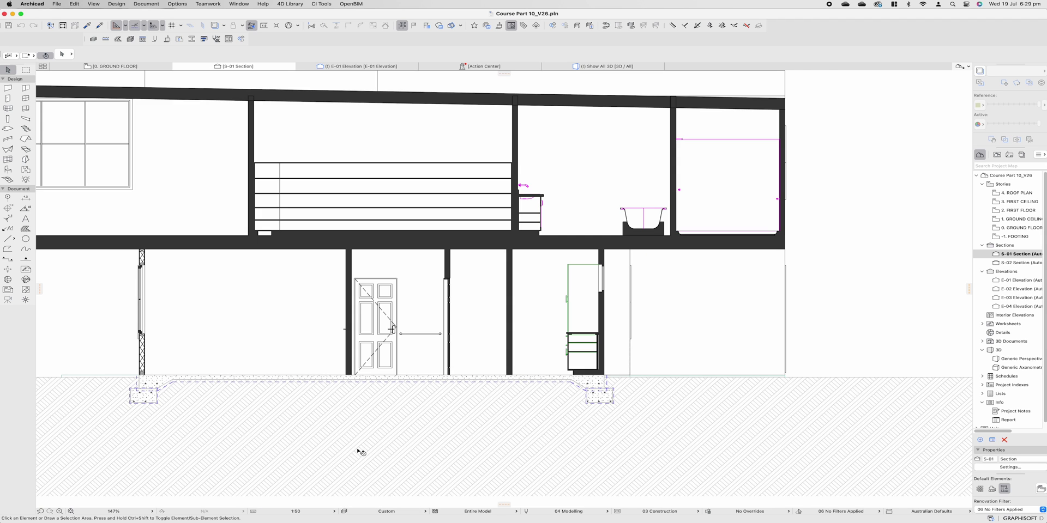
{"action": "scroll", "coordinate": [362, 452], "scroll_direction": "down", "scroll_amount": 3}
{"action": "mouse_move", "coordinate": [221, 320]}
{"action": "middle_mouse_down"}
{"action": "mouse_move", "coordinate": [347, 347]}
{"action": "mouse_move", "coordinate": [353, 365]}
{"action": "middle_mouse_up"}
{"action": "scroll", "coordinate": [378, 361], "scroll_direction": "down", "scroll_amount": 1}
{"action": "scroll", "coordinate": [340, 339], "scroll_direction": "up", "scroll_amount": 1}
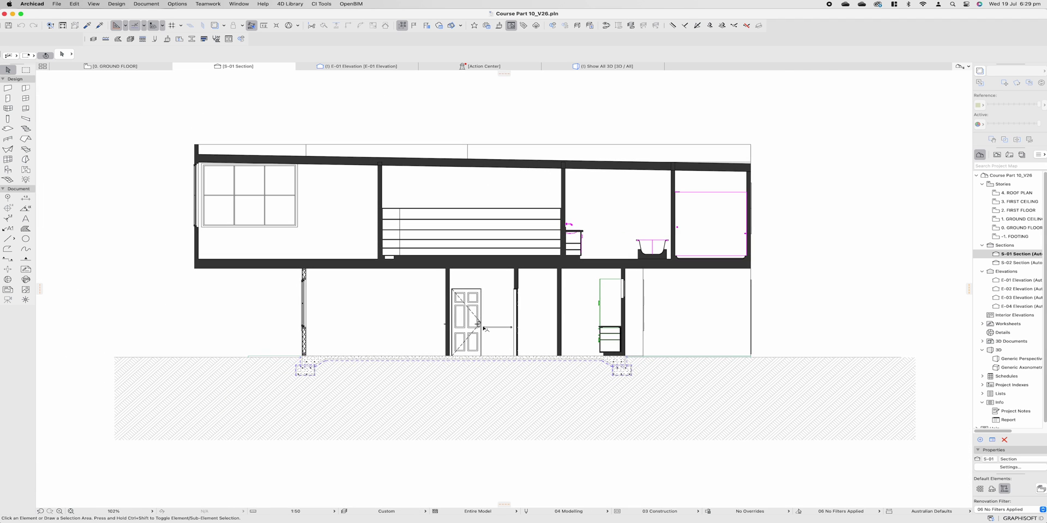
- Stack a copy of the crossed plate directly on top of the plate above the window head
{"action": "scroll", "coordinate": [370, 344], "scroll_direction": "up", "scroll_amount": 3}
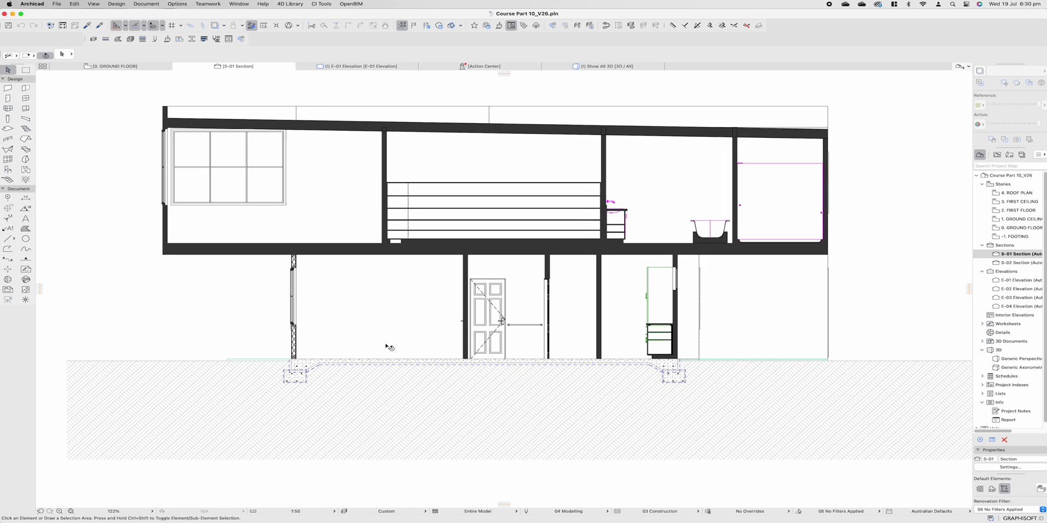
{"action": "middle_click_drag", "start_coordinate": [365, 330], "coordinate": [348, 327]}
{"action": "scroll", "coordinate": [336, 332], "scroll_direction": "down", "scroll_amount": 1}
{"action": "scroll", "coordinate": [333, 333], "scroll_direction": "up", "scroll_amount": 2}
{"action": "scroll", "coordinate": [262, 264], "scroll_direction": "up", "scroll_amount": 15}
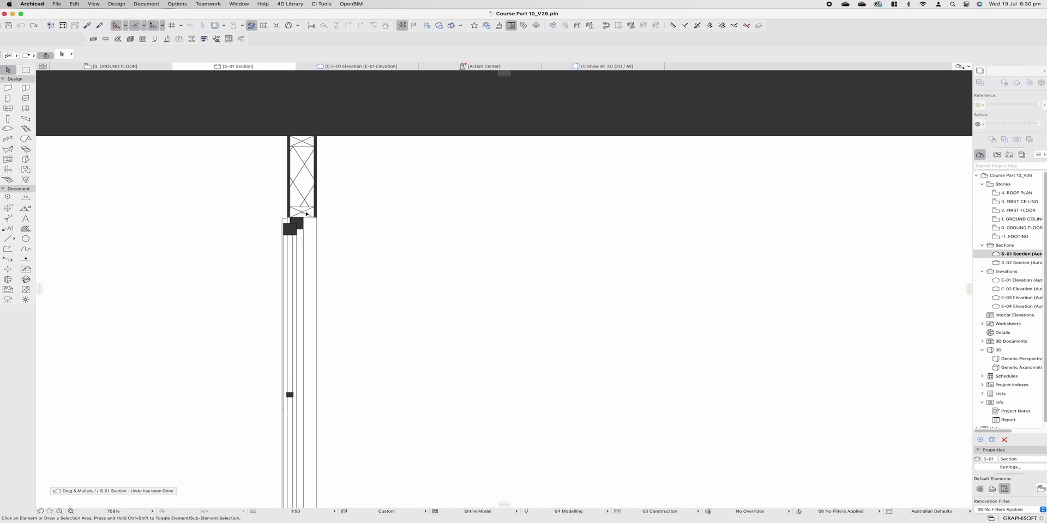
{"action": "left_click", "coordinate": [309, 213]}
{"action": "key", "text": "shift+super+d"}
{"action": "left_click", "coordinate": [314, 217]}
{"action": "left_click", "coordinate": [314, 207]}
{"action": "left_click", "coordinate": [309, 194]}
{"action": "key", "text": "Escape"}
{"action": "scroll", "coordinate": [305, 210], "scroll_direction": "down", "scroll_amount": 1}
{"action": "scroll", "coordinate": [305, 210], "scroll_direction": "down", "scroll_amount": 5}
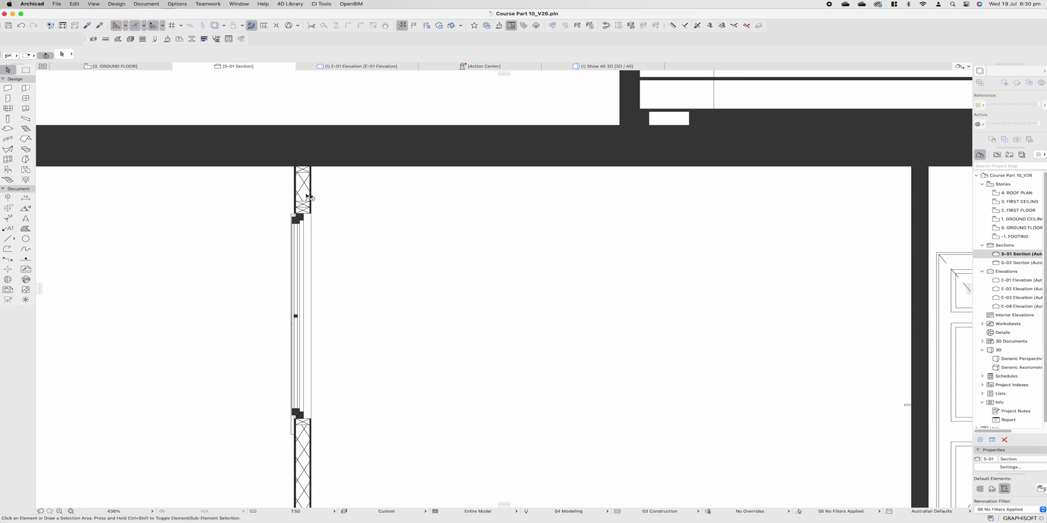
- Copy the crossed plate further upward to build up the lintel above the window head
{"action": "scroll", "coordinate": [303, 207], "scroll_direction": "up", "scroll_amount": 6}
{"action": "left_click", "coordinate": [308, 206]}
{"action": "left_click", "coordinate": [319, 213]}
{"action": "left_click", "coordinate": [319, 199]}
{"action": "key", "text": "Escape"}
{"action": "left_click", "coordinate": [315, 191]}
{"action": "left_click", "coordinate": [311, 198]}
{"action": "left_click", "coordinate": [319, 185]}
{"action": "key", "text": "Escape"}
- Examine the left wall's plates, insulation and window head, and compare them with the rest of the section
{"action": "scroll", "coordinate": [304, 204], "scroll_direction": "down", "scroll_amount": 9}
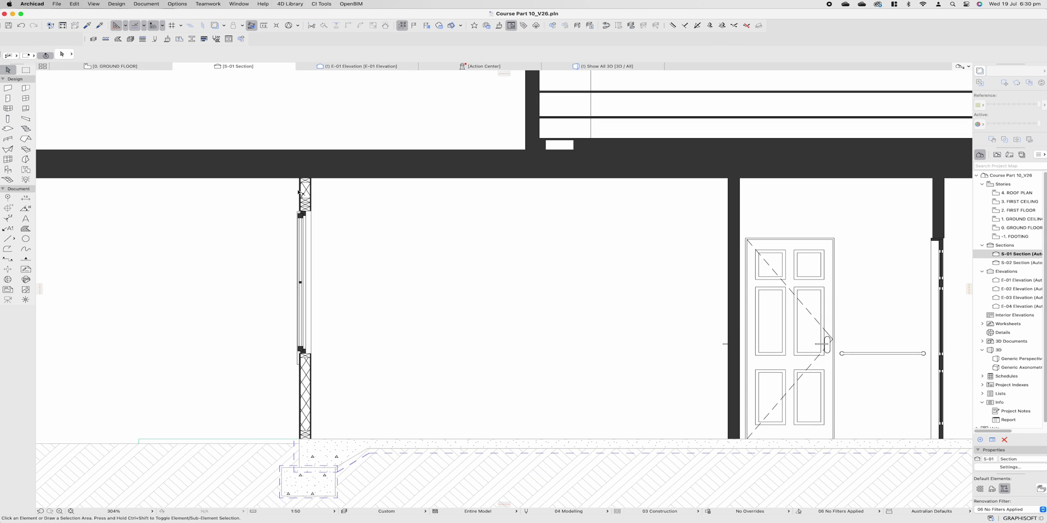
{"action": "middle_click_drag", "start_coordinate": [333, 284], "coordinate": [285, 260]}
{"action": "scroll", "coordinate": [309, 301], "scroll_direction": "down", "scroll_amount": 3}
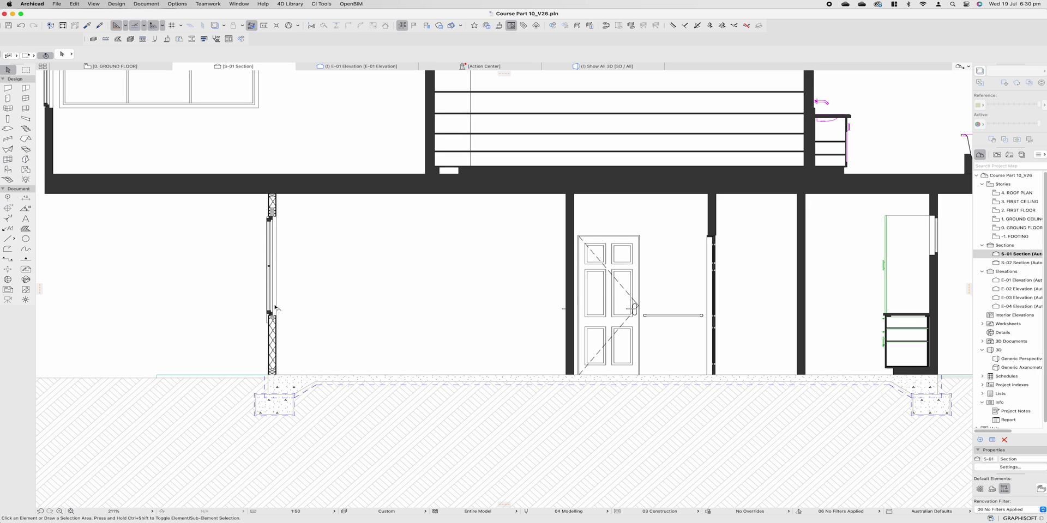
{"action": "scroll", "coordinate": [277, 305], "scroll_direction": "down", "scroll_amount": 2}
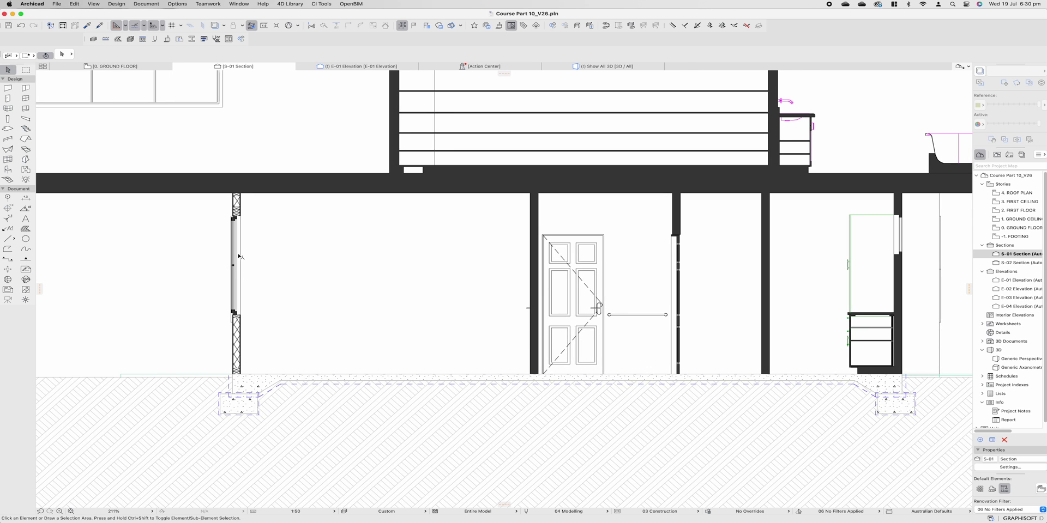
{"action": "scroll", "coordinate": [241, 285], "scroll_direction": "up", "scroll_amount": 6}
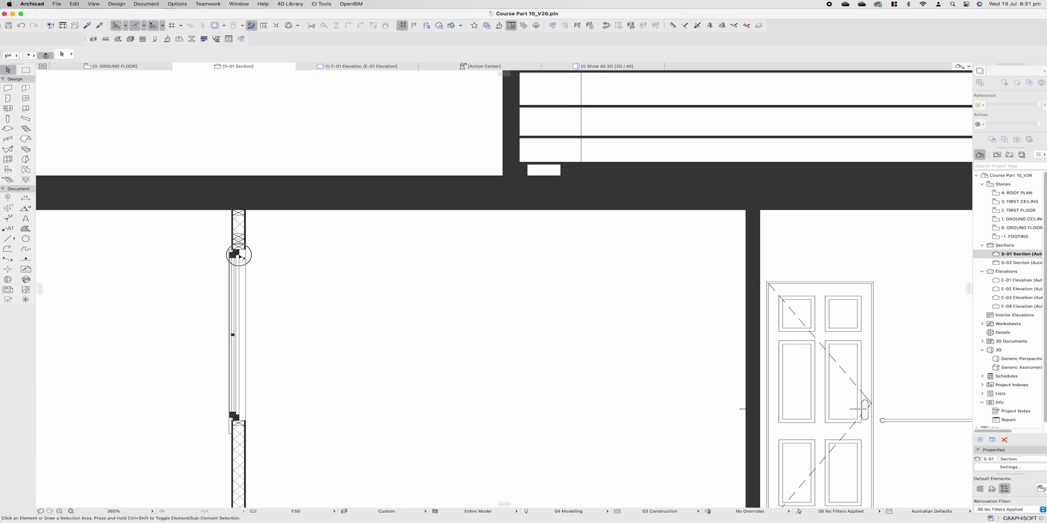
{"action": "left_click", "coordinate": [236, 258]}
{"action": "left_click", "coordinate": [381, 276]}
{"action": "scroll", "coordinate": [301, 274], "scroll_direction": "down", "scroll_amount": 3}
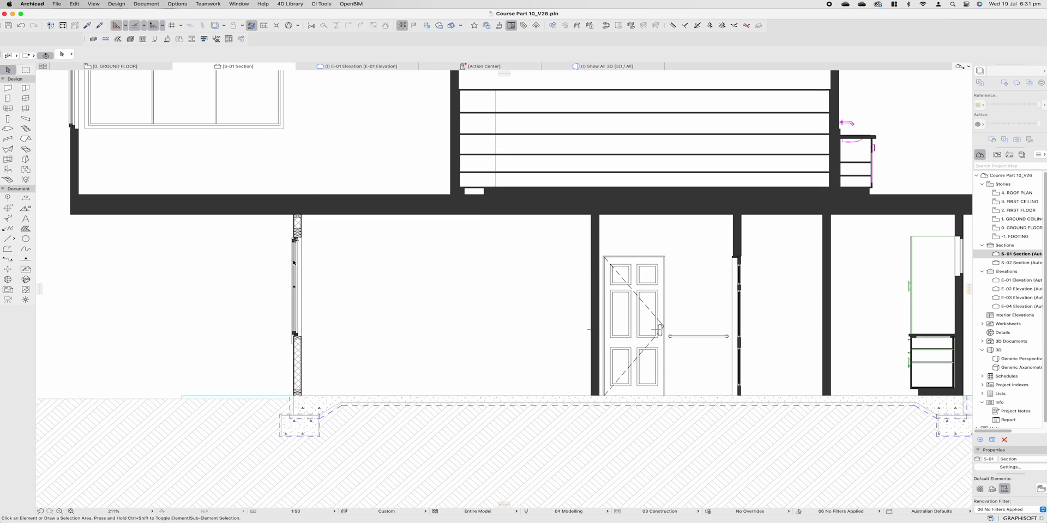
{"action": "scroll", "coordinate": [319, 306], "scroll_direction": "down", "scroll_amount": 3}
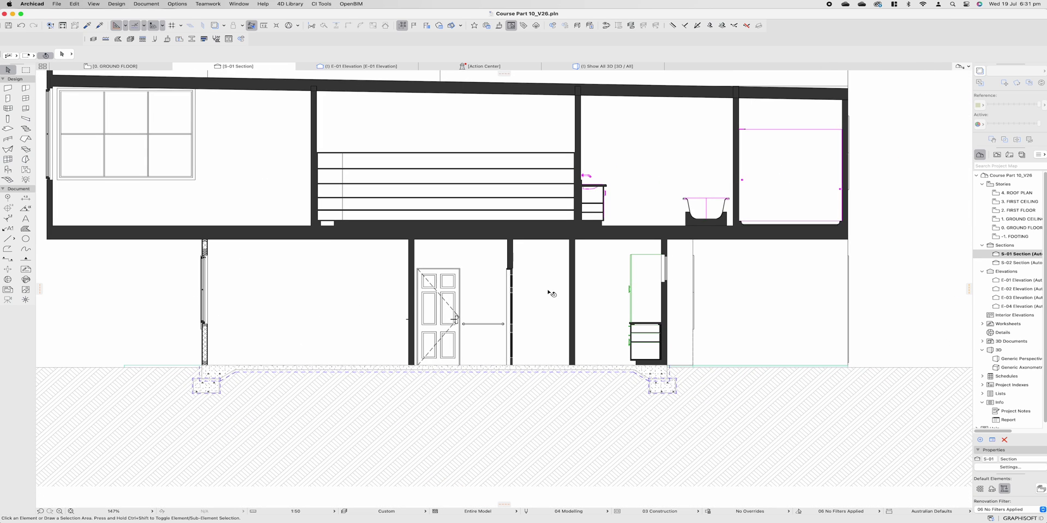
{"action": "middle_click_drag", "start_coordinate": [203, 366], "coordinate": [206, 367]}
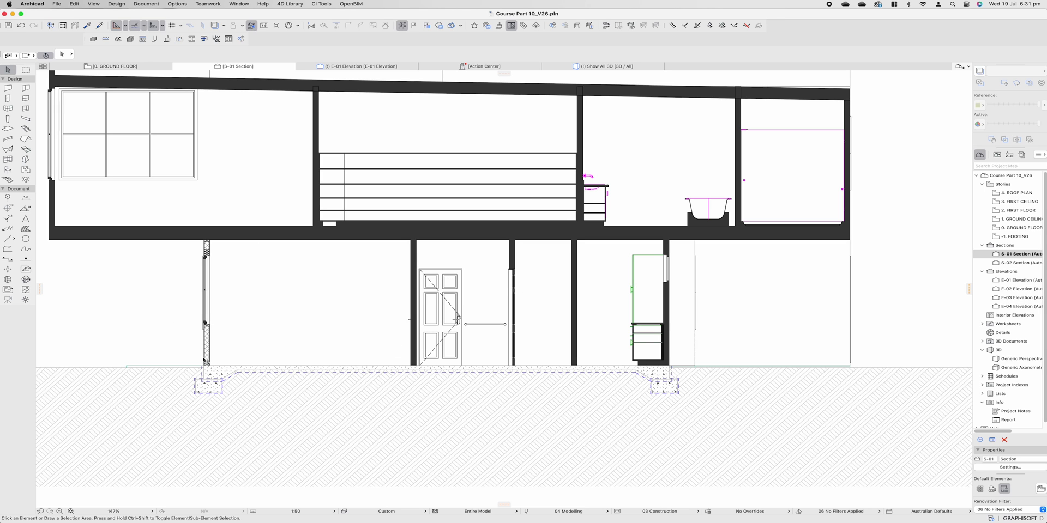
{"action": "scroll", "coordinate": [205, 370], "scroll_direction": "up", "scroll_amount": 5}
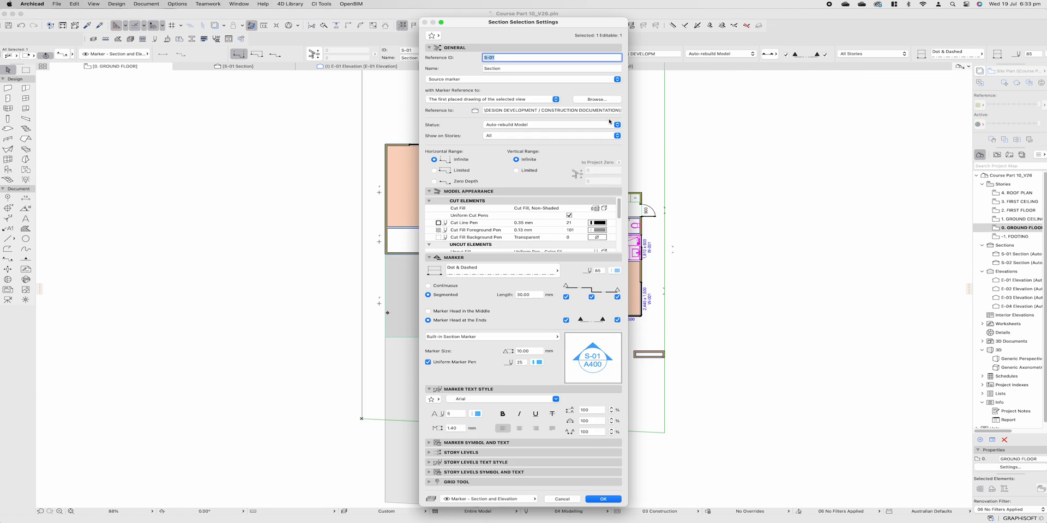
- Apply the S-01 section marker's settings on the ground floor plan, keeping cut fill as Cut Fill, Non-Shaded with uniform cut pens
{"action": "key", "text": "Return"}
{"action": "middle_click_drag", "start_coordinate": [643, 122], "coordinate": [608, 142]}
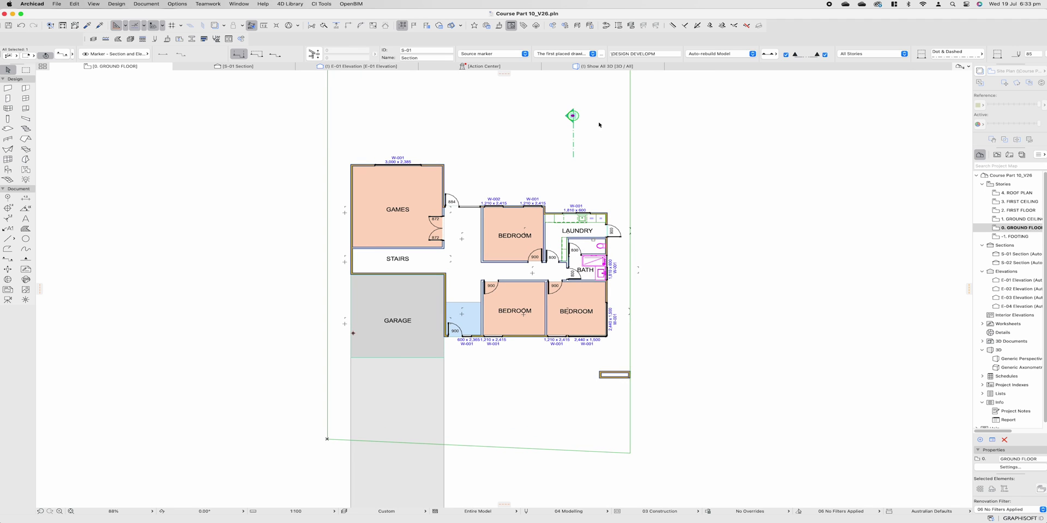
{"action": "key", "text": "super+t"}
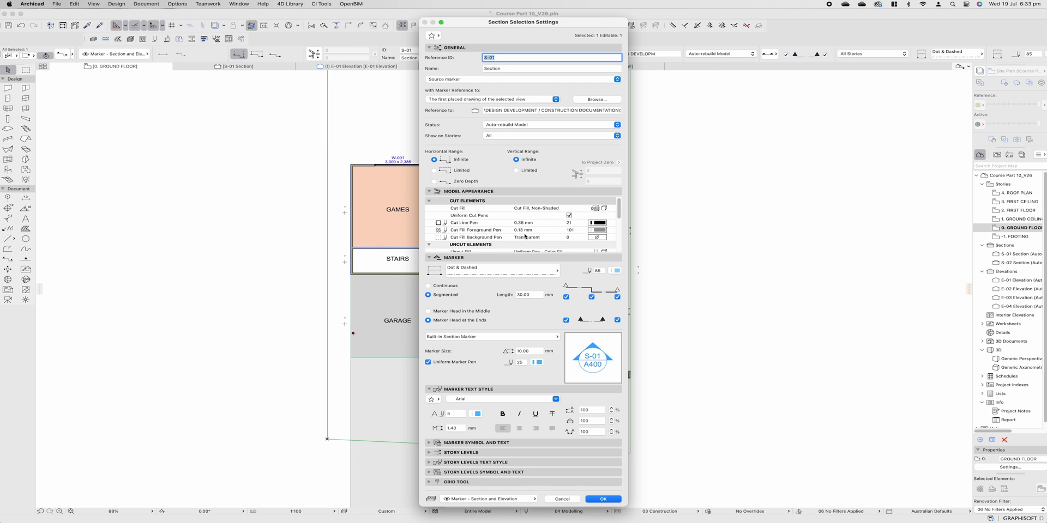
{"action": "left_click", "coordinate": [598, 209]}
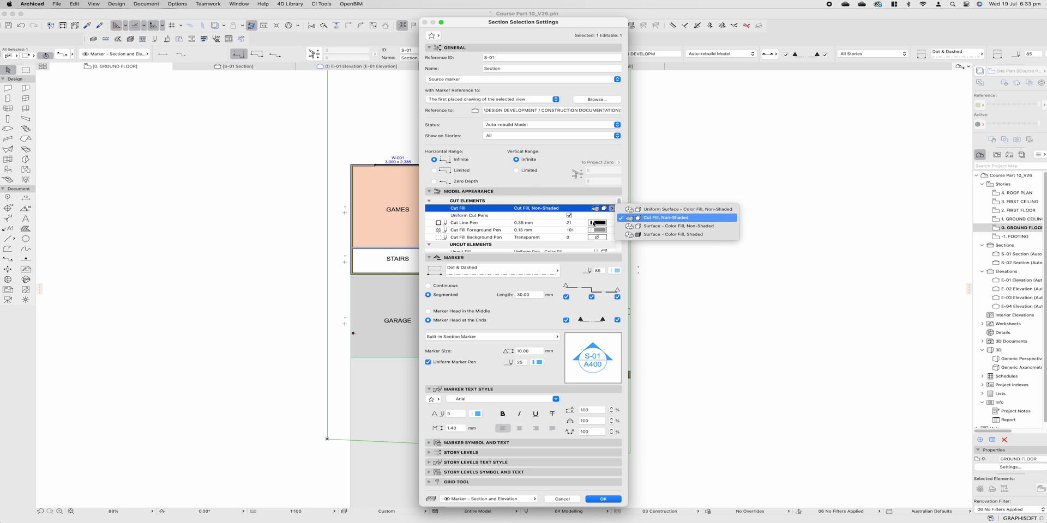
{"action": "left_click", "coordinate": [454, 218]}
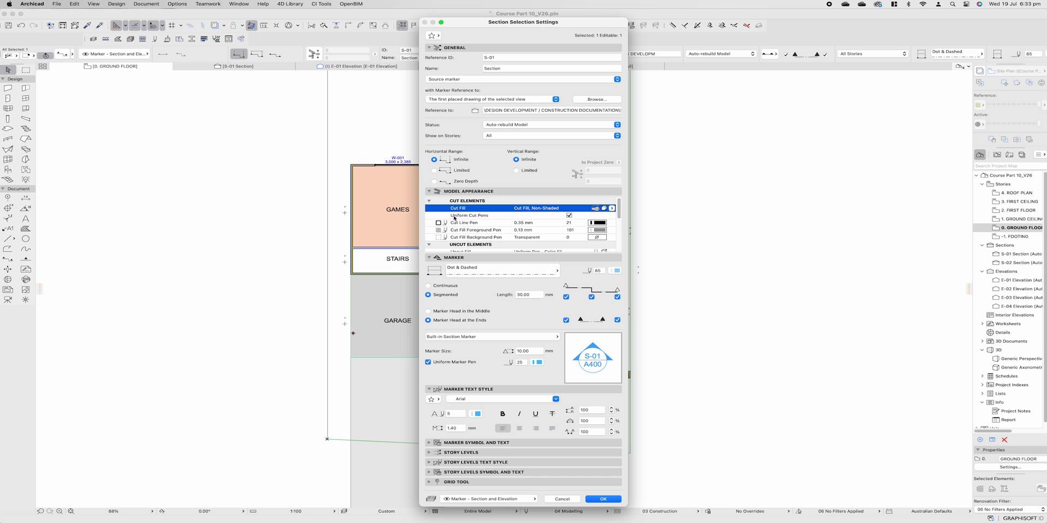
{"action": "left_click", "coordinate": [602, 498]}
- Reopen the S-01 section and examine the cut fills of the walls, floor and window
{"action": "double_click", "coordinate": [1014, 255]}
{"action": "scroll", "coordinate": [240, 238], "scroll_direction": "up", "scroll_amount": 10}
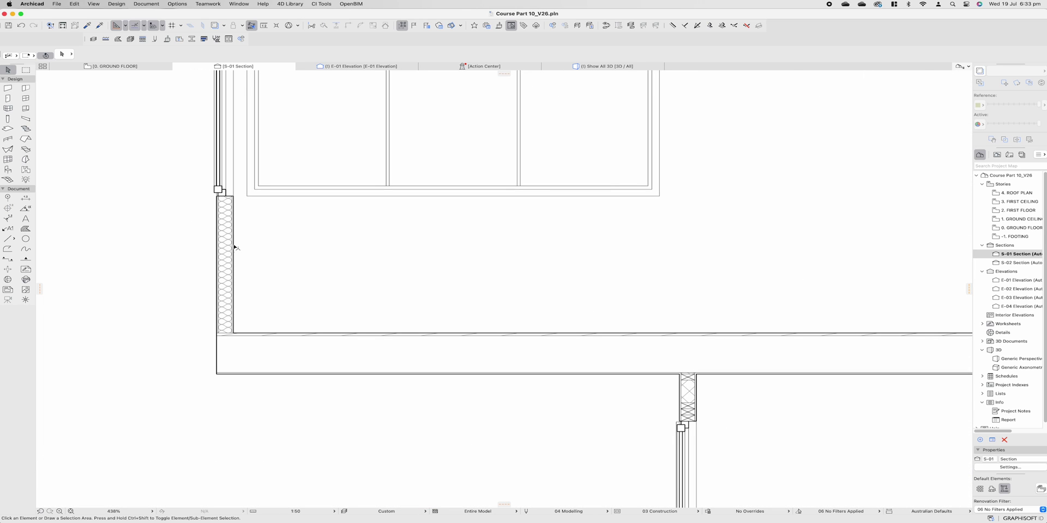
{"action": "scroll", "coordinate": [295, 250], "scroll_direction": "down", "scroll_amount": 4}
{"action": "middle_click_drag", "start_coordinate": [537, 326], "coordinate": [465, 237]}
{"action": "scroll", "coordinate": [464, 239], "scroll_direction": "up", "scroll_amount": 2}
{"action": "left_click", "coordinate": [461, 241]}
{"action": "key", "text": "Escape"}
{"action": "key", "text": "super+z"}
{"action": "key", "text": "Escape"}
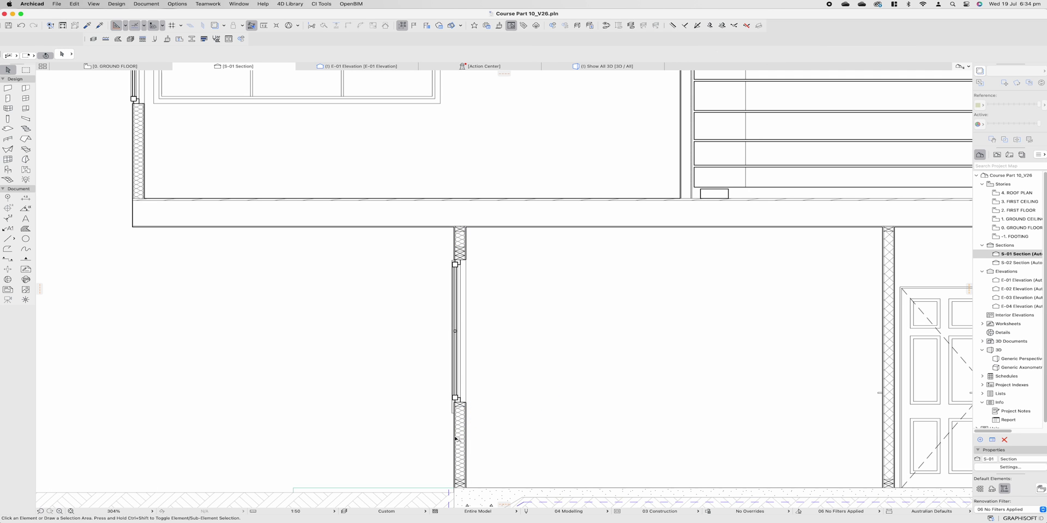
- Delete the batt insulation fills from the three internal walls on the ground floor
{"action": "scroll", "coordinate": [609, 273], "scroll_direction": "down", "scroll_amount": 5}
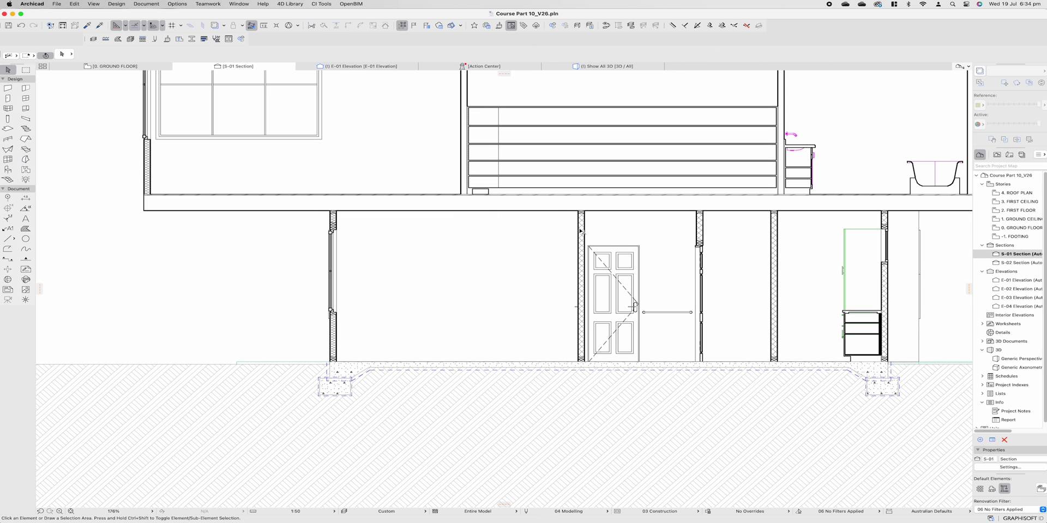
{"action": "left_click", "coordinate": [581, 232]}
{"action": "left_click", "coordinate": [699, 228], "text": "shift"}
{"action": "left_click", "coordinate": [775, 243], "text": "shift"}
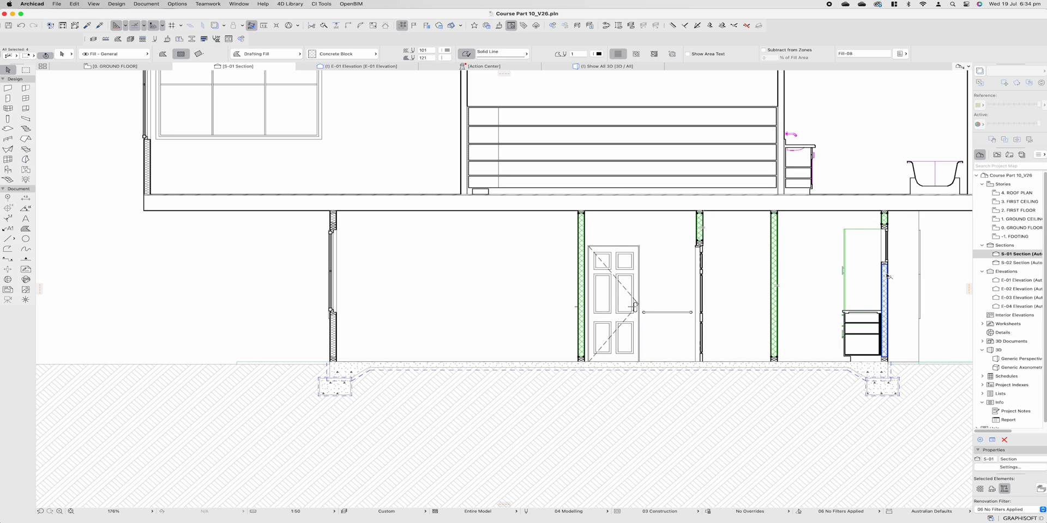
{"action": "key", "text": "Delete"}
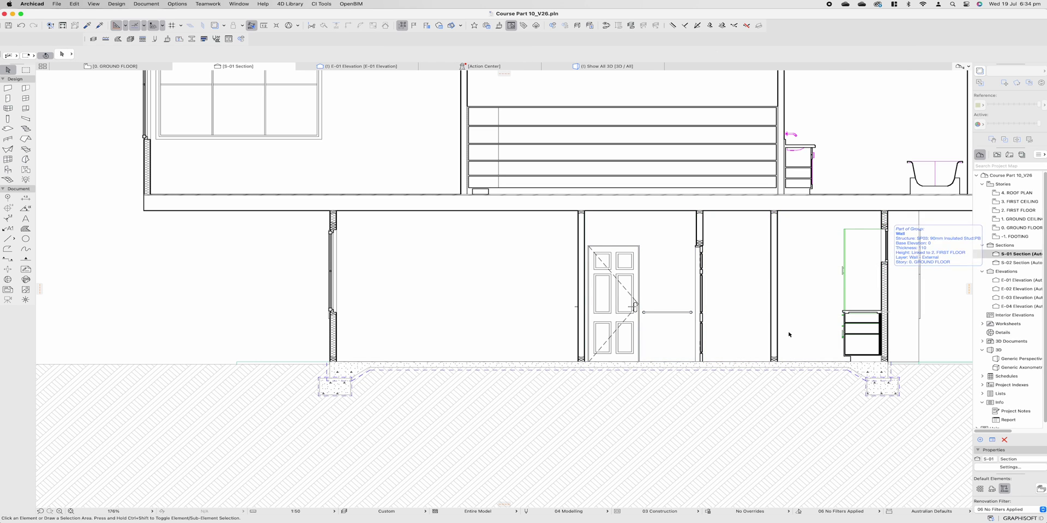
- Examine the whole section and the layers of the suspended first-floor slab at its left end
{"action": "scroll", "coordinate": [707, 300], "scroll_direction": "right", "scroll_amount": 5}
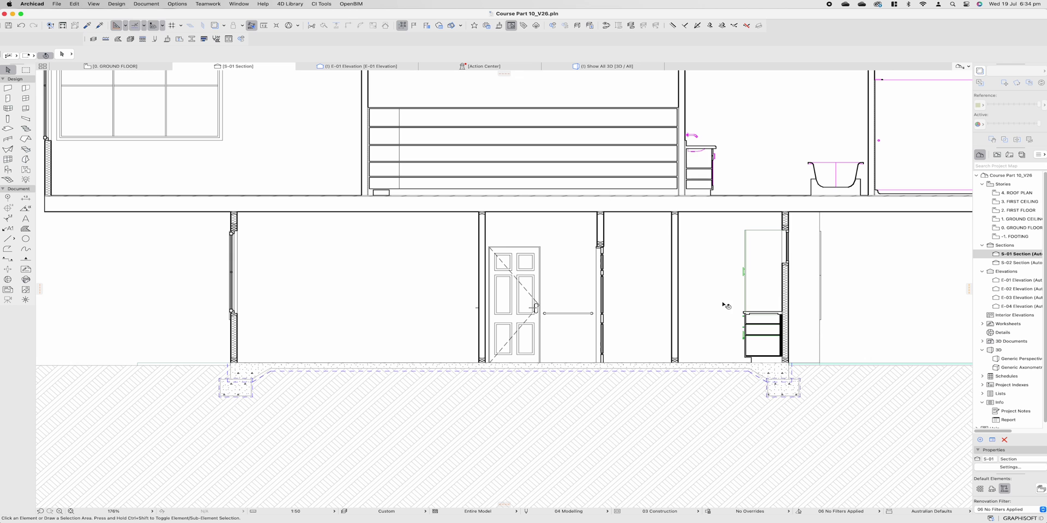
{"action": "scroll", "coordinate": [725, 307], "scroll_direction": "down", "scroll_amount": 5}
{"action": "scroll", "coordinate": [612, 289], "scroll_direction": "up", "scroll_amount": 2}
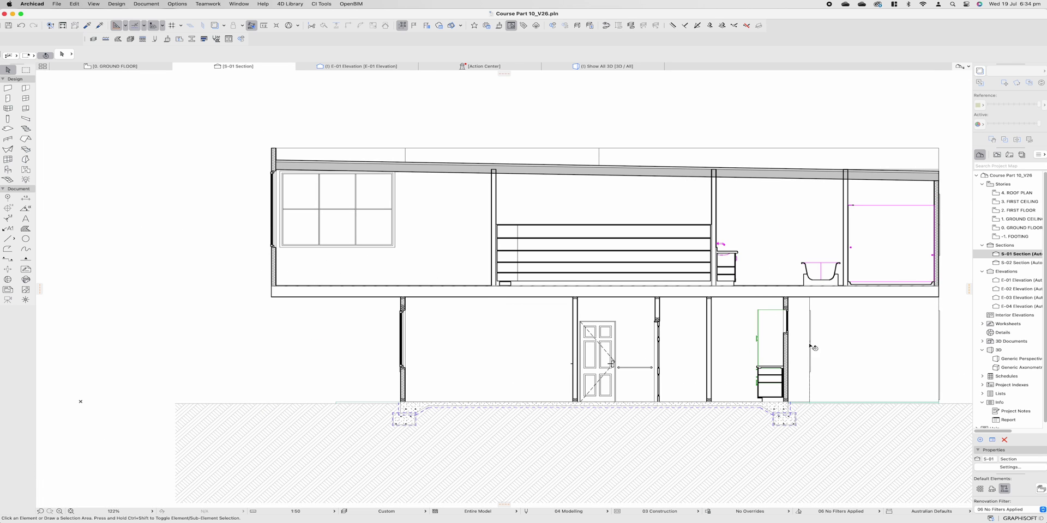
{"action": "scroll", "coordinate": [583, 362], "scroll_direction": "up", "scroll_amount": 3}
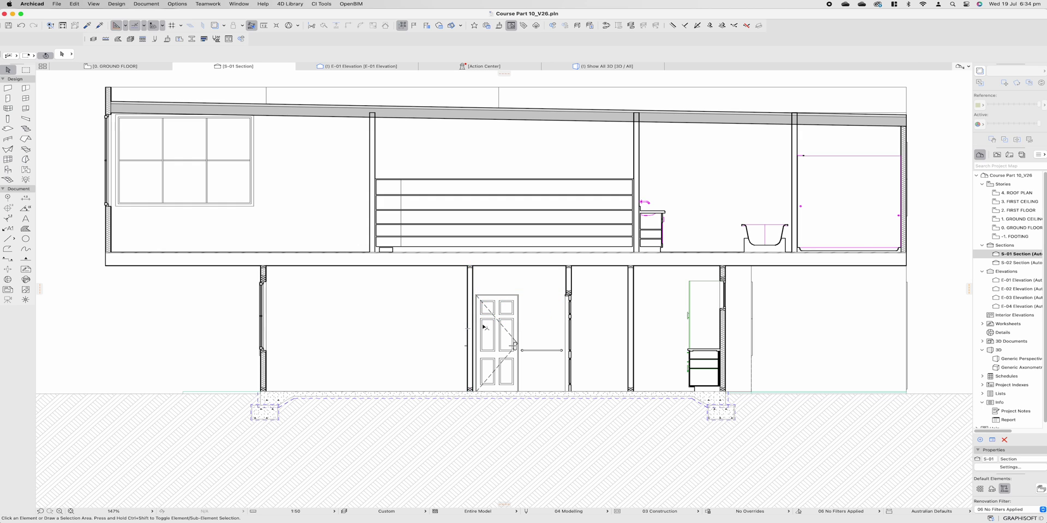
{"action": "scroll", "coordinate": [483, 309], "scroll_direction": "down", "scroll_amount": 3}
{"action": "scroll", "coordinate": [507, 267], "scroll_direction": "up", "scroll_amount": 3}
{"action": "middle_click_drag", "start_coordinate": [173, 256], "coordinate": [482, 243]}
{"action": "scroll", "coordinate": [322, 238], "scroll_direction": "up", "scroll_amount": 1}
{"action": "scroll", "coordinate": [316, 237], "scroll_direction": "up", "scroll_amount": 4}
{"action": "left_click", "coordinate": [372, 234]}
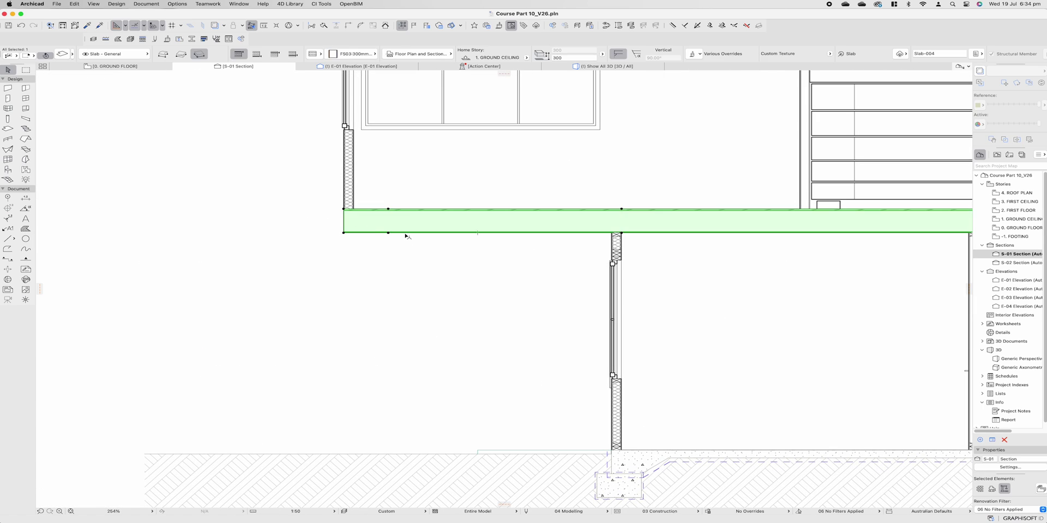
{"action": "scroll", "coordinate": [405, 235], "scroll_direction": "down", "scroll_amount": 2}
{"action": "scroll", "coordinate": [292, 229], "scroll_direction": "up", "scroll_amount": 3}
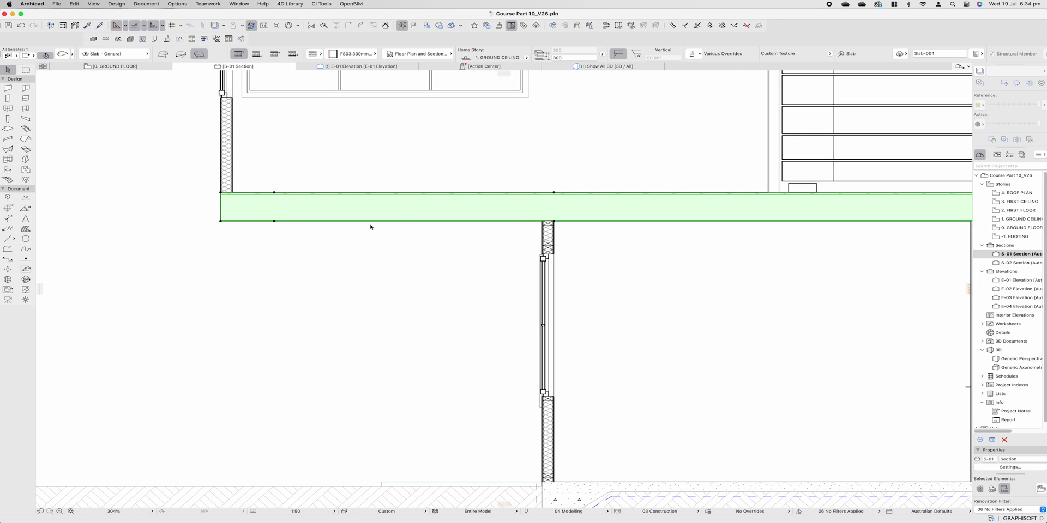
{"action": "scroll", "coordinate": [240, 199], "scroll_direction": "up", "scroll_amount": 8}
{"action": "key", "text": "Escape"}
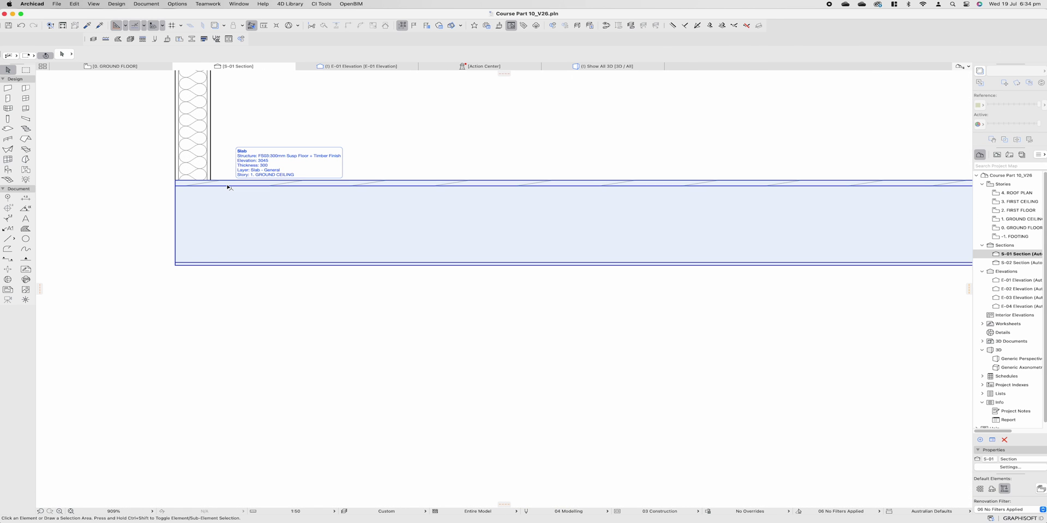
{"action": "scroll", "coordinate": [329, 240], "scroll_direction": "down", "scroll_amount": 3}
{"action": "mouse_move", "coordinate": [583, 244]}
{"action": "middle_mouse_down"}
{"action": "mouse_move", "coordinate": [367, 222]}
{"action": "mouse_move", "coordinate": [596, 248]}
{"action": "middle_mouse_up"}
{"action": "scroll", "coordinate": [521, 222], "scroll_direction": "up", "scroll_amount": 2}
{"action": "left_click", "coordinate": [458, 236]}
{"action": "key", "text": "super+shift+d"}
{"action": "left_click", "coordinate": [453, 234]}
{"action": "middle_click_drag", "start_coordinate": [155, 225], "coordinate": [488, 238]}
{"action": "key", "text": "Escape"}
{"action": "key", "text": "Escape"}
{"action": "scroll", "coordinate": [528, 271], "scroll_direction": "down", "scroll_amount": 3}
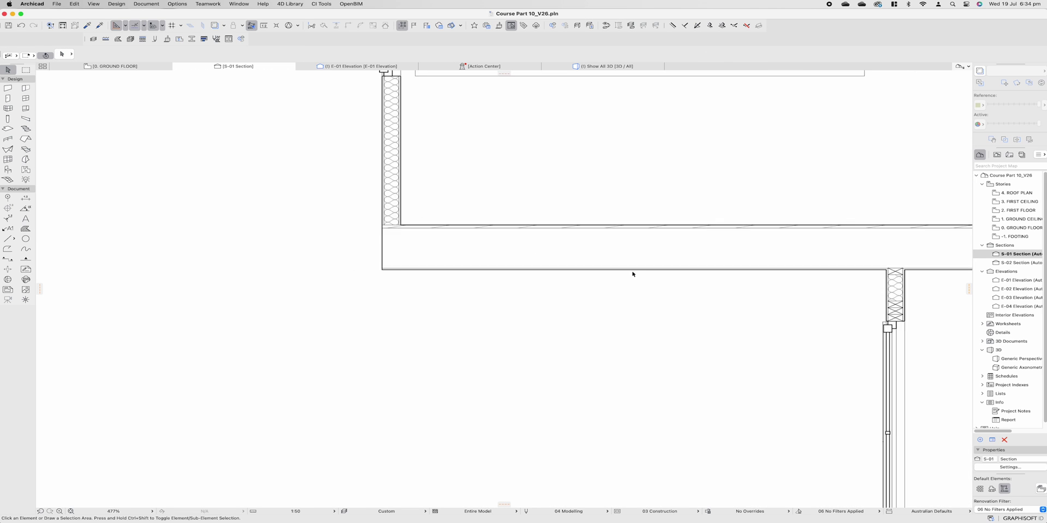
- Draw a 75 mm wide rectangular fill for a joist at the slab's left end, reusing the crossed wall plate's fill settings
{"action": "middle_click_drag", "start_coordinate": [793, 279], "coordinate": [624, 267]}
{"action": "scroll", "coordinate": [627, 263], "scroll_direction": "up", "scroll_amount": 3}
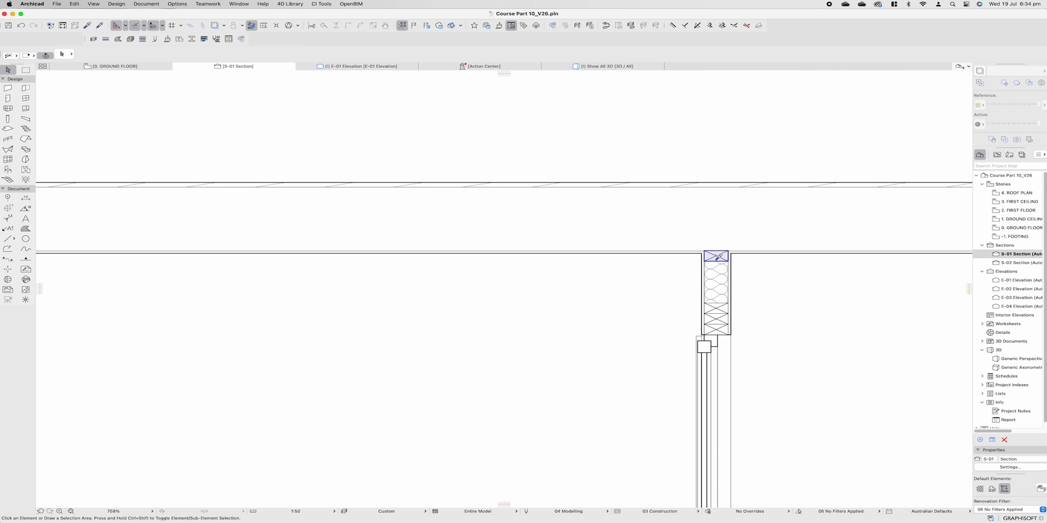
{"action": "left_click", "coordinate": [716, 256], "text": "alt"}
{"action": "middle_click_drag", "start_coordinate": [52, 235], "coordinate": [377, 240]}
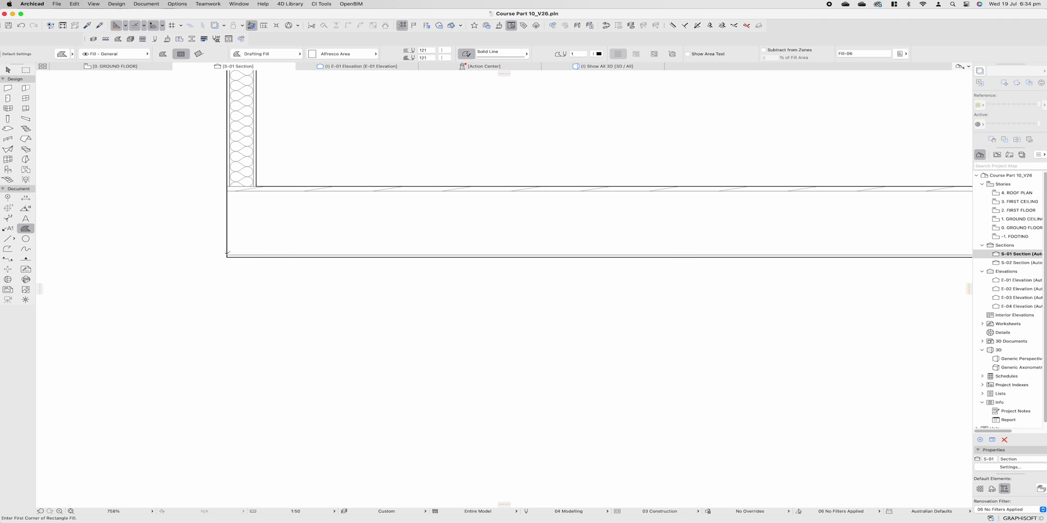
{"action": "left_click", "coordinate": [227, 254]}
{"action": "key", "text": "Tab"}
{"action": "type", "text": "75"}
{"action": "key", "text": "Return"}
{"action": "key", "text": "Escape"}
{"action": "scroll", "coordinate": [342, 234], "scroll_direction": "down", "scroll_amount": 2}
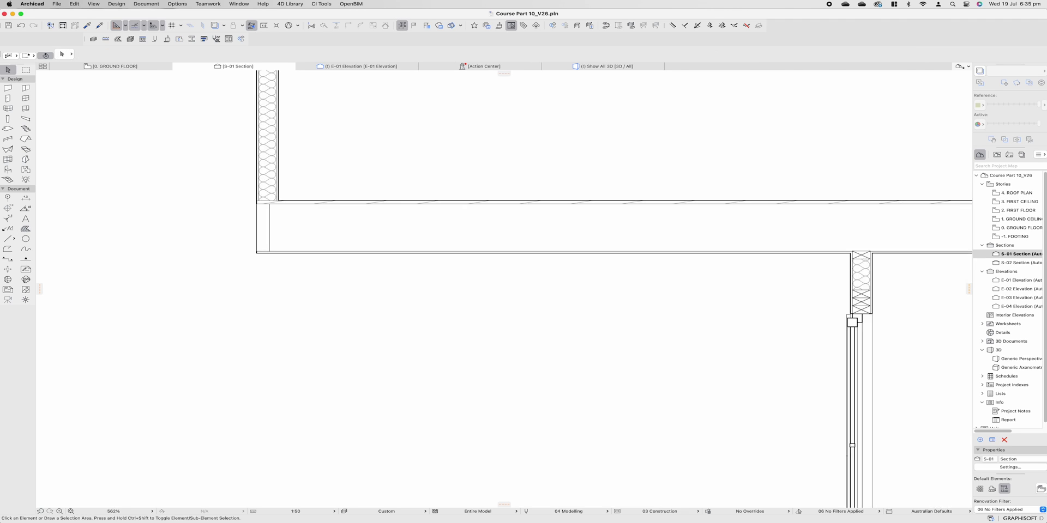
- Draw a polyline crossing both diagonals of the joist rectangle at the slab's left end
{"action": "middle_click_drag", "start_coordinate": [342, 234], "coordinate": [221, 231]}
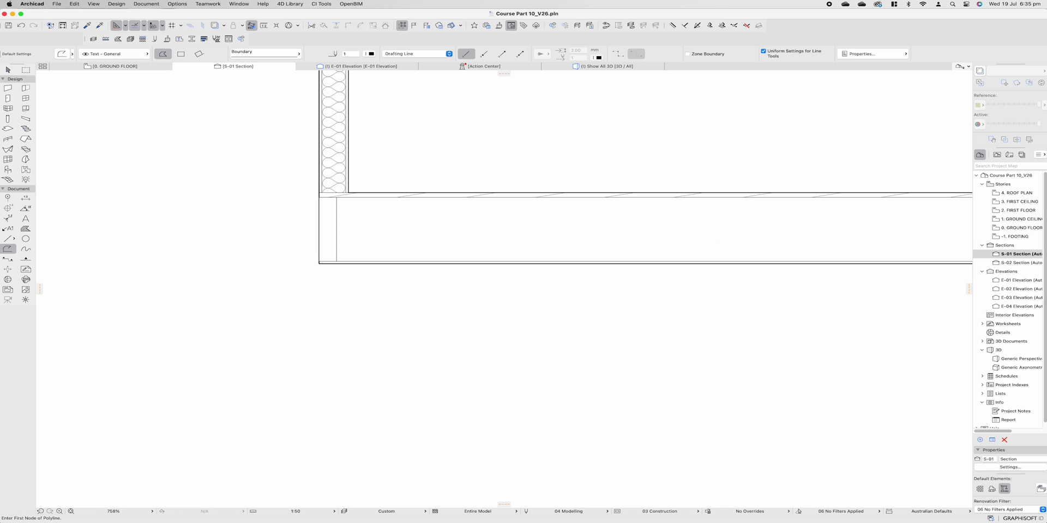
{"action": "left_click", "coordinate": [319, 262]}
{"action": "left_click", "coordinate": [336, 198]}
{"action": "left_click", "coordinate": [318, 198]}
{"action": "double_click", "coordinate": [336, 262]}
{"action": "scroll", "coordinate": [331, 225], "scroll_direction": "down", "scroll_amount": 5}
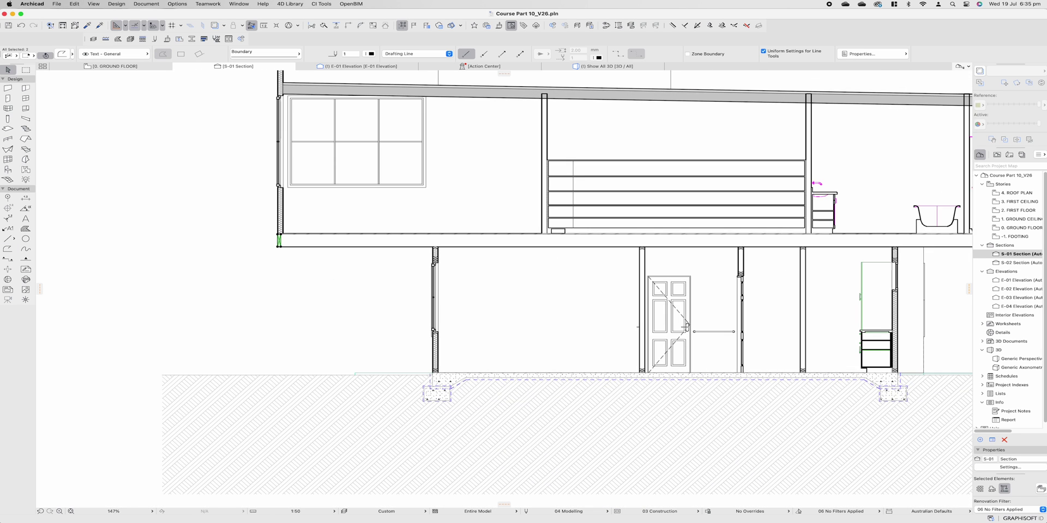
- Multiply the crossed joist along the first-floor slab toward its right end with the Spread drag method
{"action": "middle_click_drag", "start_coordinate": [272, 259], "coordinate": [210, 251]}
{"action": "scroll", "coordinate": [210, 250], "scroll_direction": "up", "scroll_amount": 2}
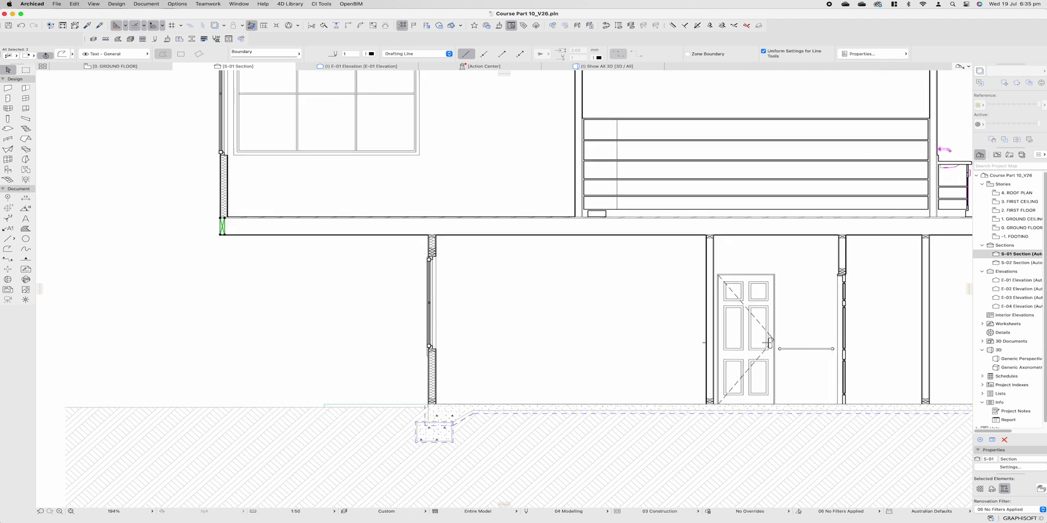
{"action": "left_click", "coordinate": [221, 233]}
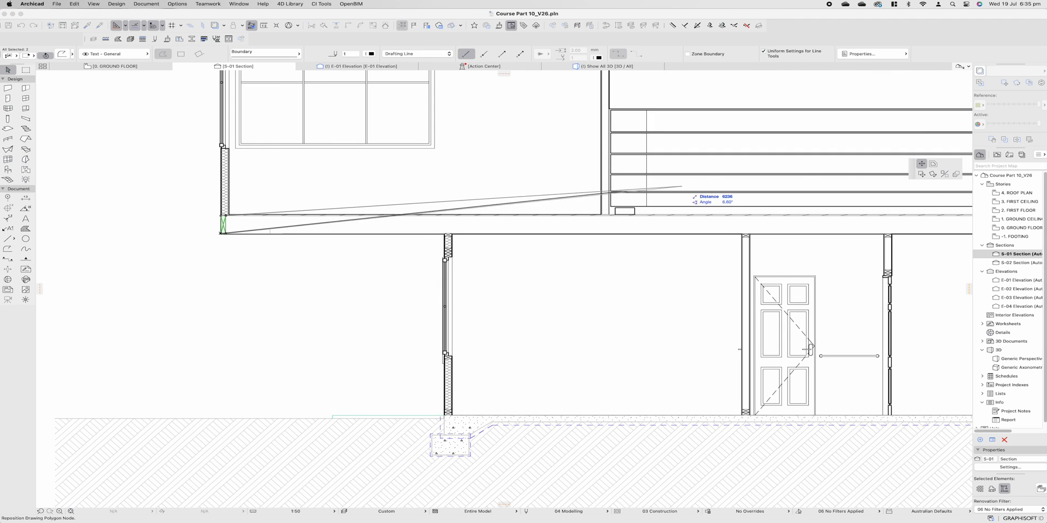
{"action": "left_click", "coordinate": [955, 174]}
{"action": "left_click", "coordinate": [548, 180]}
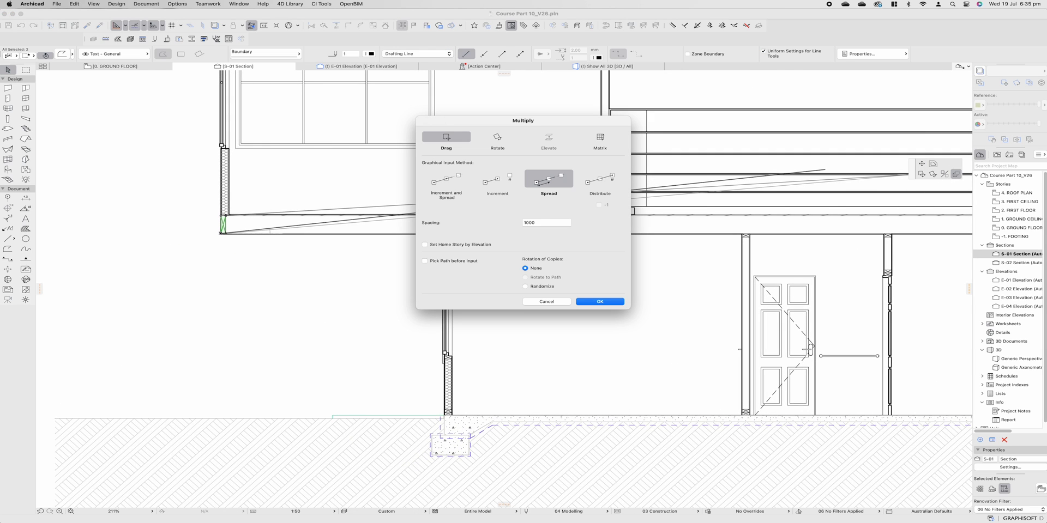
{"action": "key", "text": "Return"}
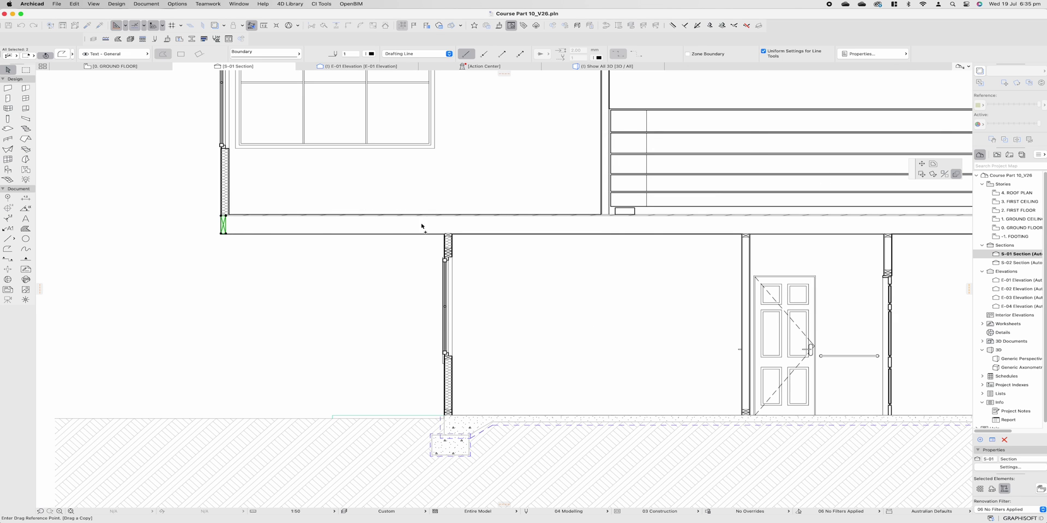
{"action": "left_click", "coordinate": [227, 235]}
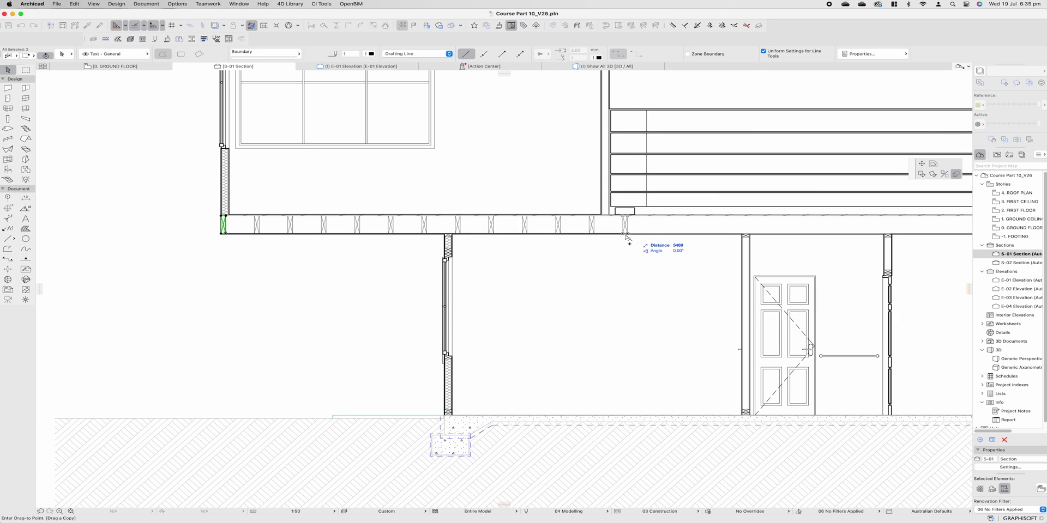
{"action": "scroll", "coordinate": [649, 237], "scroll_direction": "right", "scroll_amount": 10}
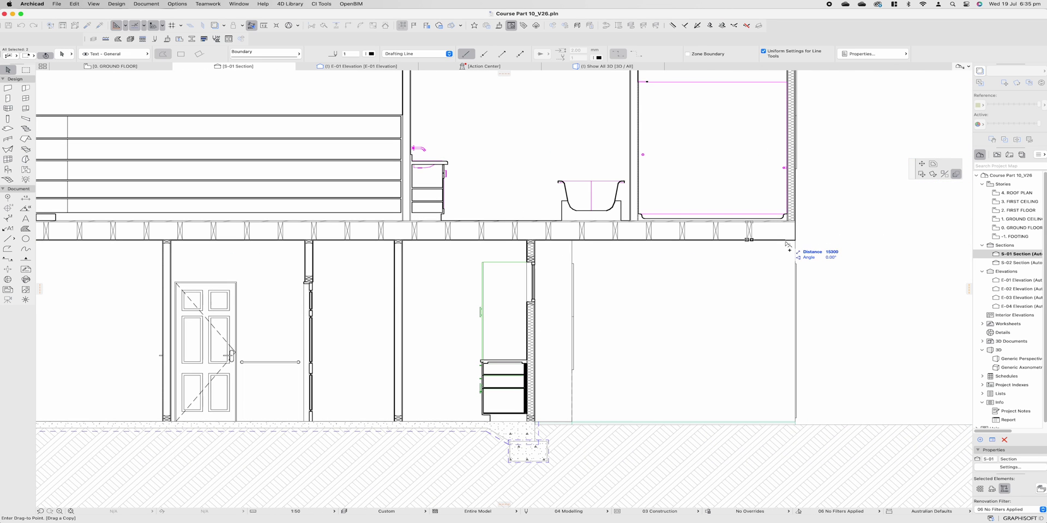
{"action": "left_click", "coordinate": [788, 239]}
- Copy the last crossed joist twice to fill the slab's right end, with the final copy flush with the slab edge
{"action": "scroll", "coordinate": [782, 231], "scroll_direction": "up", "scroll_amount": 5}
{"action": "middle_click_drag", "start_coordinate": [702, 264], "coordinate": [598, 283]}
{"action": "key", "text": "Escape"}
{"action": "left_click", "coordinate": [615, 255]}
{"action": "left_click", "coordinate": [610, 251], "text": "shift"}
{"action": "key", "text": "super+alt+d"}
{"action": "left_click", "coordinate": [615, 266]}
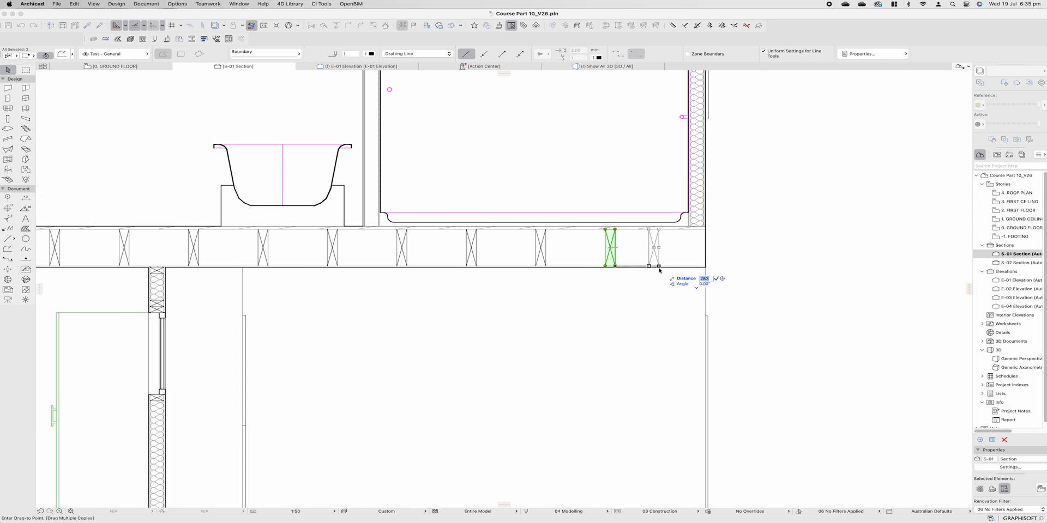
{"action": "left_click", "coordinate": [684, 266]}
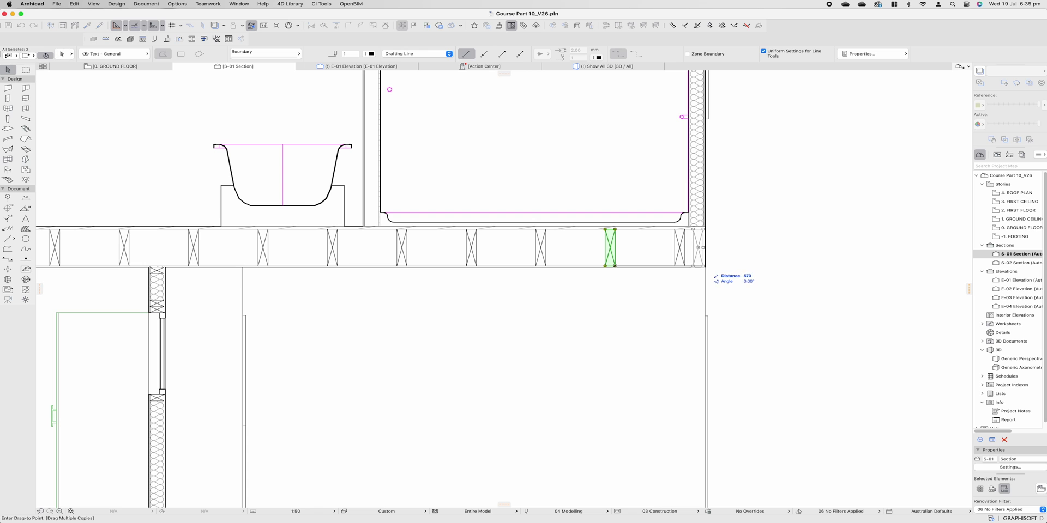
{"action": "left_click", "coordinate": [705, 266]}
{"action": "key", "text": "Escape"}
- Choose the Fiber Insulation 26 object from the insulation library parts and place it in the open area below the slab's left end
{"action": "scroll", "coordinate": [692, 256], "scroll_direction": "up", "scroll_amount": 1}
{"action": "middle_click_drag", "start_coordinate": [692, 257], "coordinate": [671, 306]}
{"action": "scroll", "coordinate": [703, 266], "scroll_direction": "down", "scroll_amount": 8}
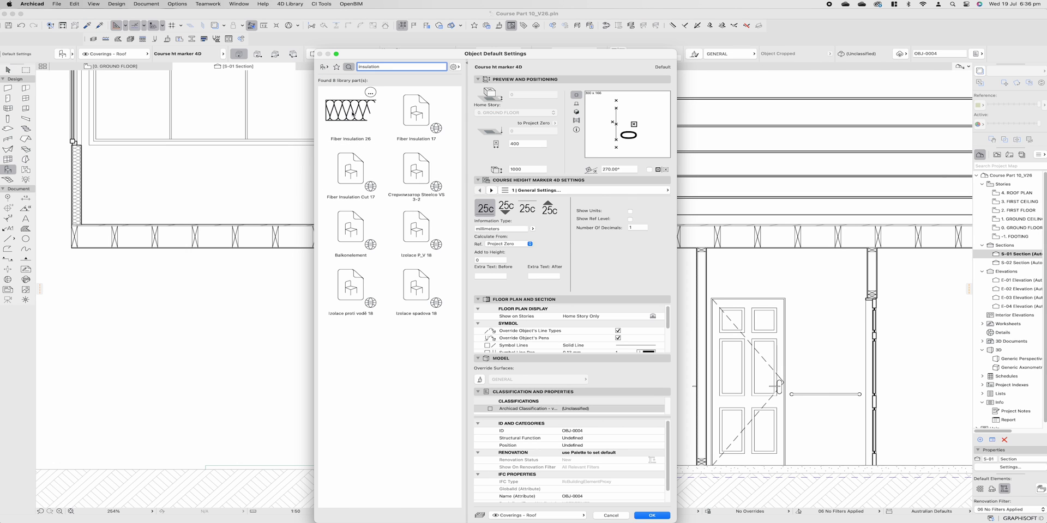
{"action": "left_click", "coordinate": [352, 115]}
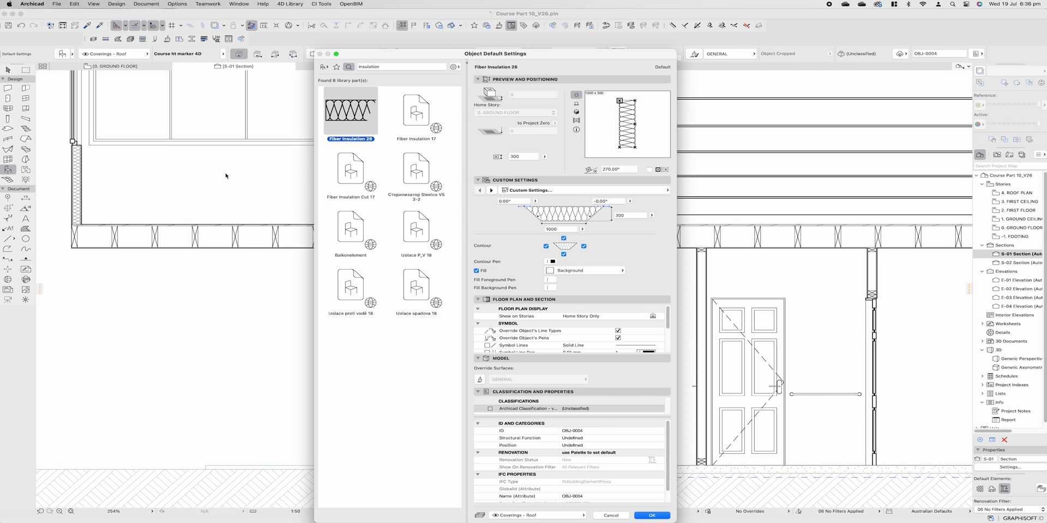
{"action": "left_click", "coordinate": [653, 516]}
{"action": "left_click", "coordinate": [188, 280]}
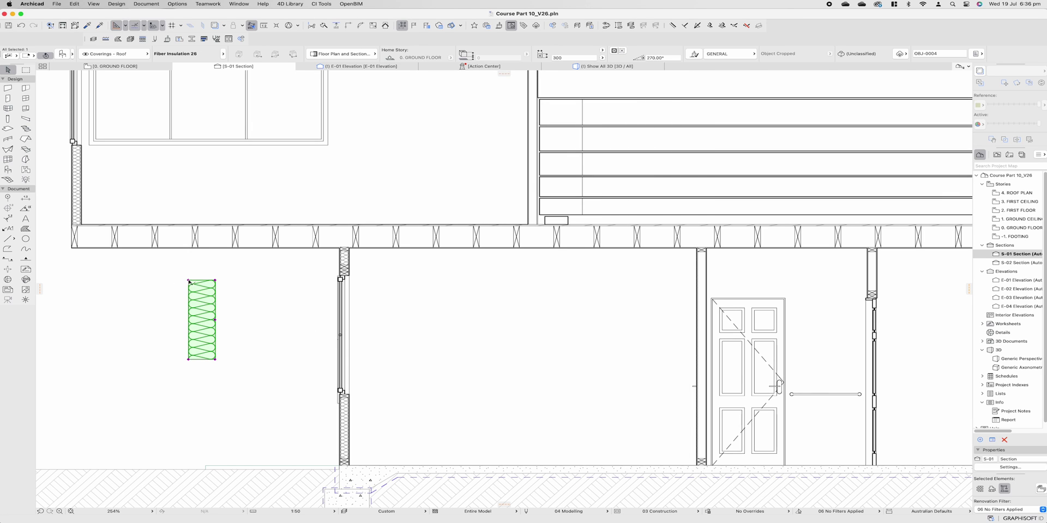
- Lay the Fiber Insulation 26 object horizontally at 0° in the joist layer from the slab's left end and extend it along the whole slab
{"action": "left_click", "coordinate": [189, 169]}
{"action": "key", "text": "super+d"}
{"action": "left_click", "coordinate": [188, 280]}
{"action": "left_click", "coordinate": [83, 248]}
{"action": "scroll", "coordinate": [185, 225], "scroll_direction": "up", "scroll_amount": 5}
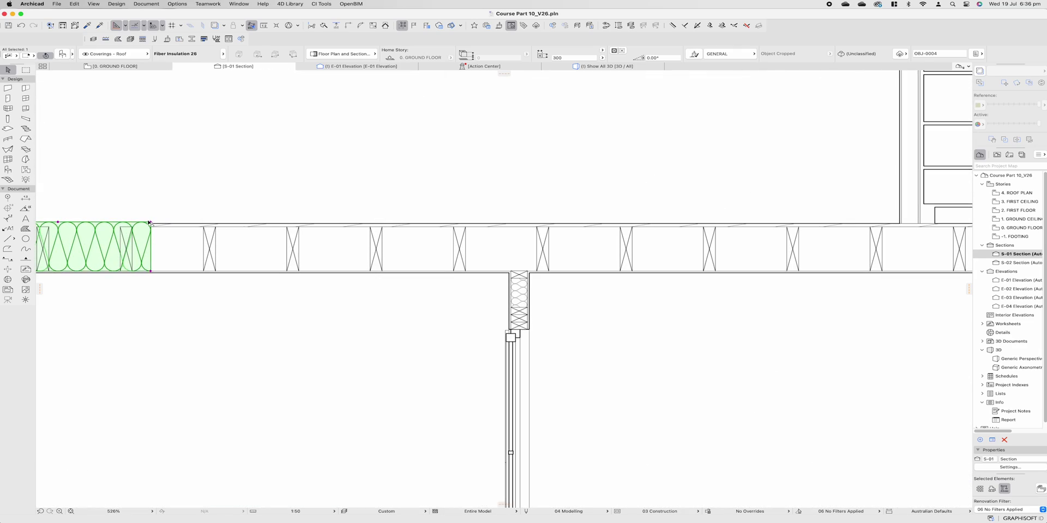
{"action": "left_click", "coordinate": [151, 224]}
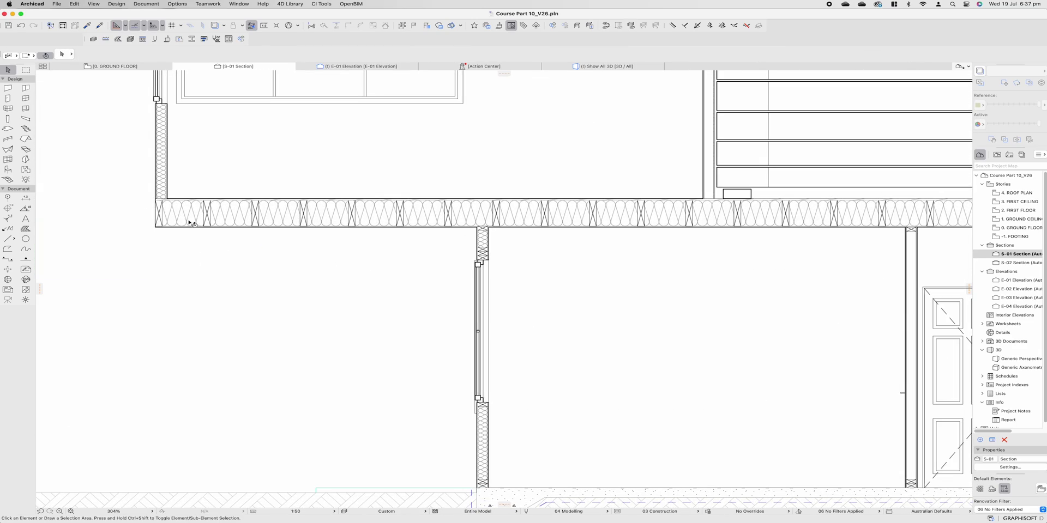
- Examine the joists and insulation along the first-floor slab, including both slab ends and the wall junctions
{"action": "scroll", "coordinate": [191, 224], "scroll_direction": "down", "scroll_amount": 5}
{"action": "middle_click_drag", "start_coordinate": [617, 214], "coordinate": [374, 216]}
{"action": "scroll", "coordinate": [375, 217], "scroll_direction": "down", "scroll_amount": 1}
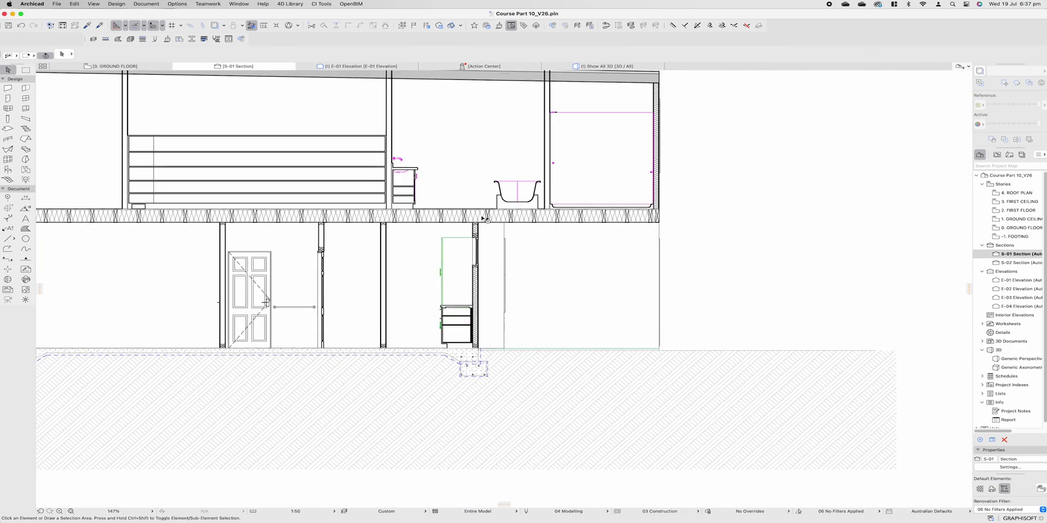
{"action": "scroll", "coordinate": [505, 217], "scroll_direction": "up", "scroll_amount": 5}
{"action": "middle_click_drag", "start_coordinate": [480, 221], "coordinate": [296, 226]}
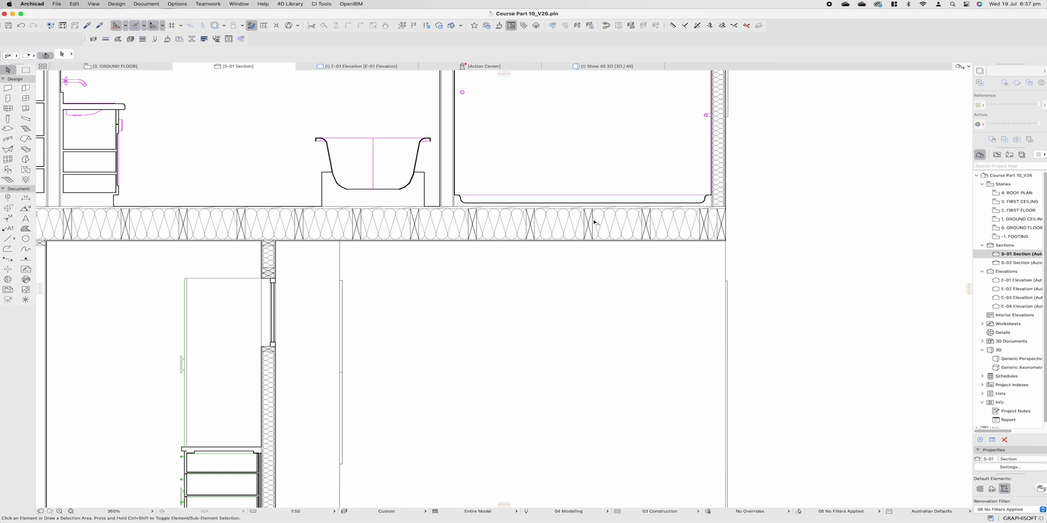
{"action": "scroll", "coordinate": [444, 224], "scroll_direction": "right", "scroll_amount": 5}
{"action": "scroll", "coordinate": [494, 229], "scroll_direction": "up", "scroll_amount": 5}
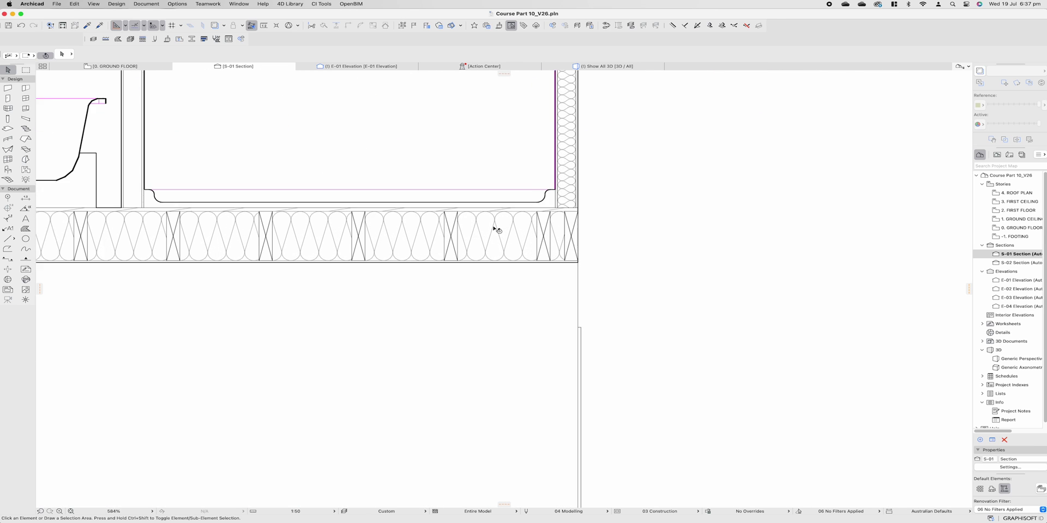
{"action": "scroll", "coordinate": [489, 245], "scroll_direction": "down", "scroll_amount": 3}
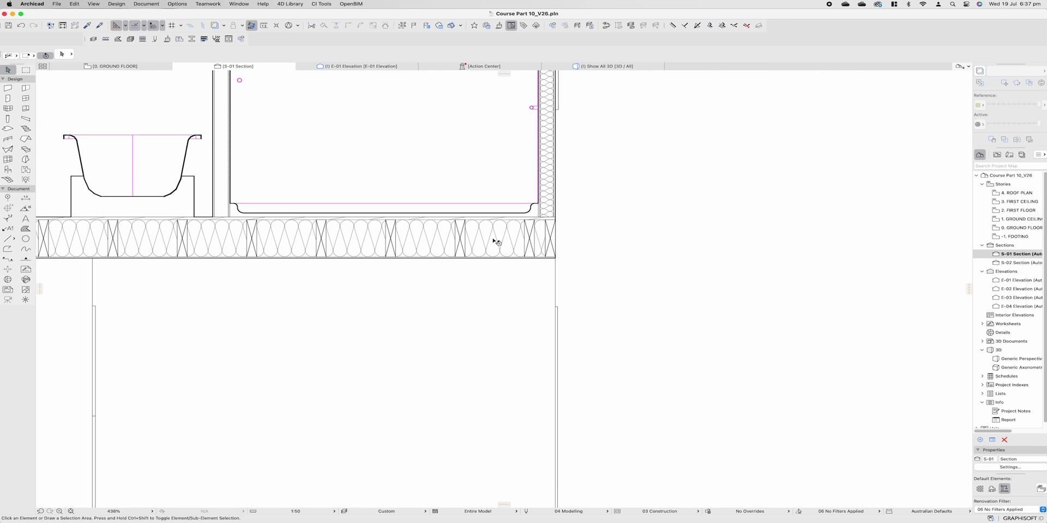
{"action": "scroll", "coordinate": [510, 241], "scroll_direction": "down", "scroll_amount": 5}
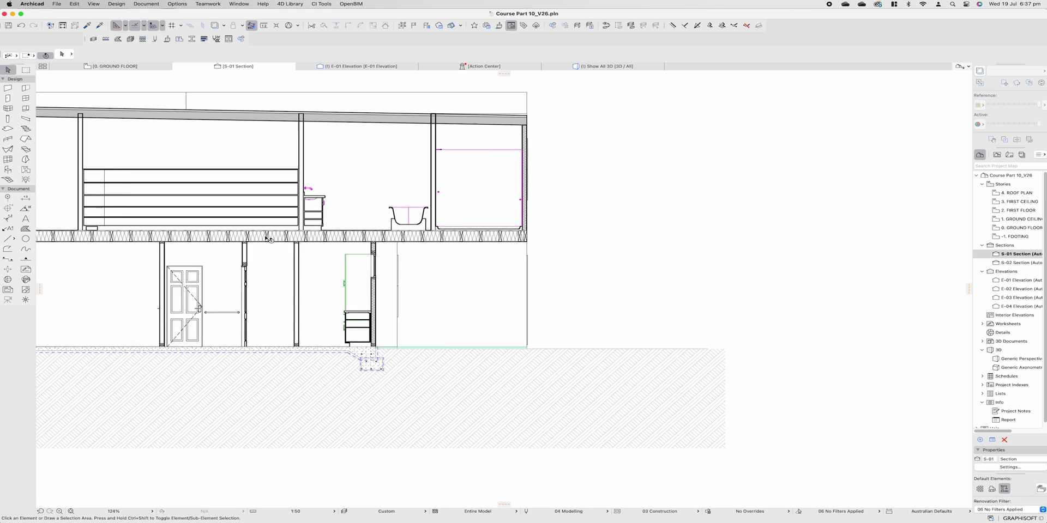
{"action": "scroll", "coordinate": [255, 252], "scroll_direction": "up", "scroll_amount": 8}
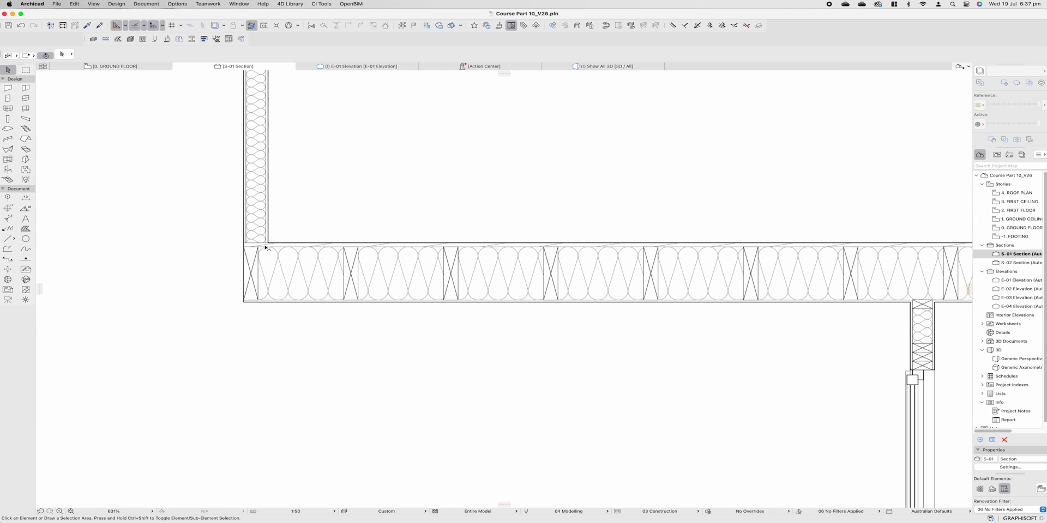
{"action": "scroll", "coordinate": [277, 247], "scroll_direction": "down", "scroll_amount": 8}
{"action": "scroll", "coordinate": [313, 285], "scroll_direction": "up", "scroll_amount": 5}
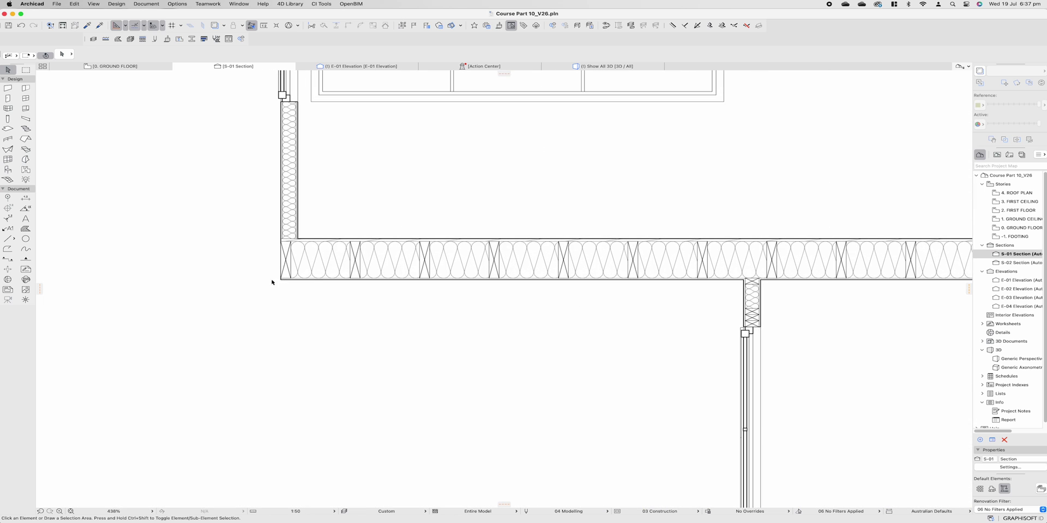
- Draw a thin rectangular fill about 3 m long beneath the first-floor slab, from the ground-floor external wall to the slab's left end
{"action": "scroll", "coordinate": [341, 253], "scroll_direction": "down", "scroll_amount": 4}
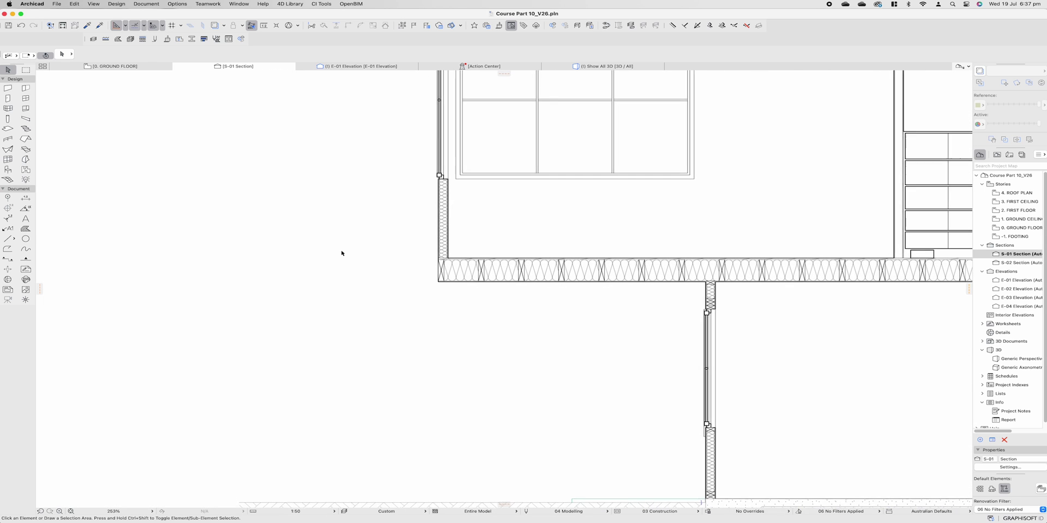
{"action": "left_click", "coordinate": [26, 228]}
{"action": "scroll", "coordinate": [278, 88], "scroll_direction": "up", "scroll_amount": 1}
{"action": "left_click", "coordinate": [444, 50]}
{"action": "left_click", "coordinate": [462, 49]}
{"action": "left_click", "coordinate": [446, 50]}
{"action": "left_click", "coordinate": [459, 48]}
{"action": "scroll", "coordinate": [594, 296], "scroll_direction": "up", "scroll_amount": 4}
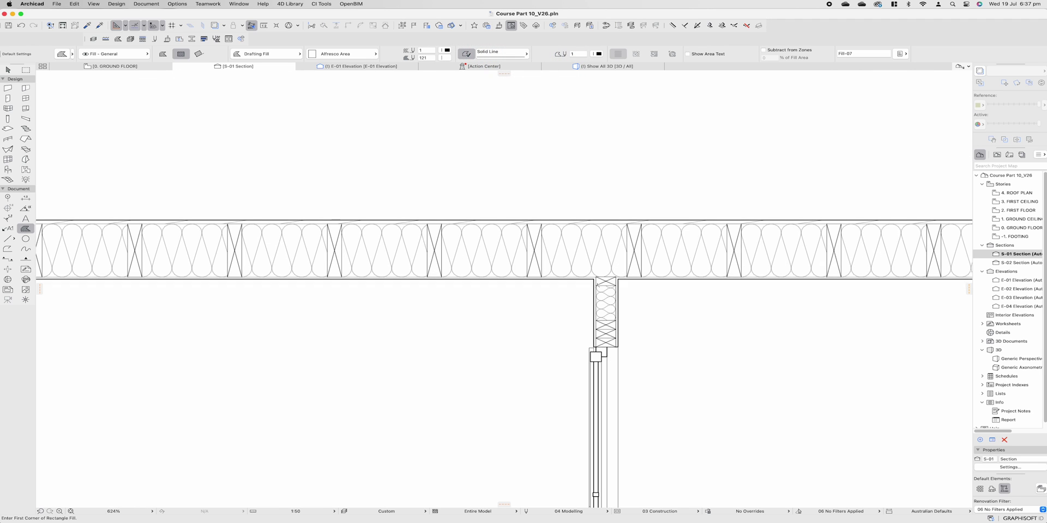
{"action": "left_click", "coordinate": [596, 278]}
{"action": "scroll", "coordinate": [257, 280], "scroll_direction": "left", "scroll_amount": 5}
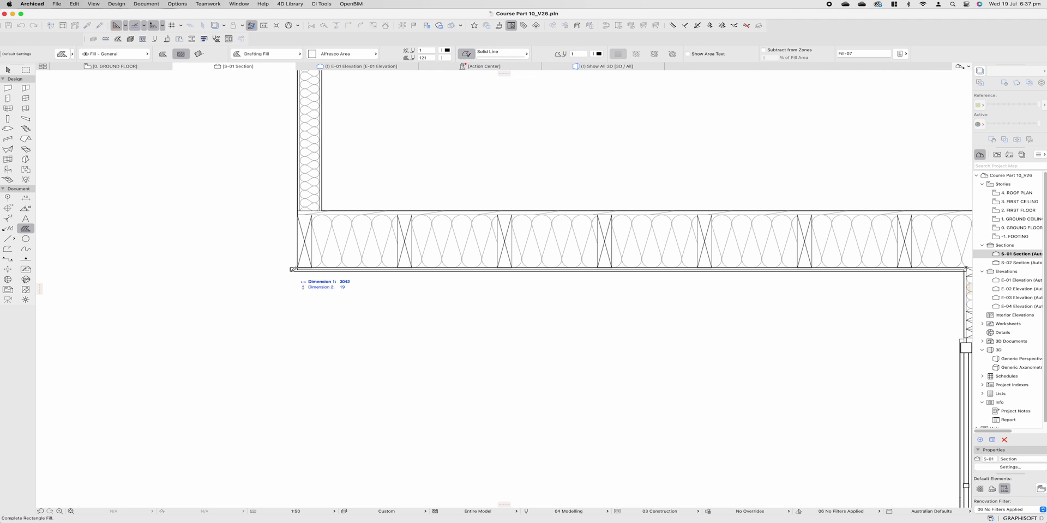
{"action": "left_click", "coordinate": [298, 269]}
- Set the underside strip fill's background pen to 1 for a solid black appearance
{"action": "scroll", "coordinate": [298, 270], "scroll_direction": "up", "scroll_amount": 4}
{"action": "key", "text": "Escape"}
{"action": "right_click", "coordinate": [303, 266]}
{"action": "mouse_move", "coordinate": [352, 355]}
{"action": "key", "text": "Escape"}
{"action": "left_click", "coordinate": [445, 58]}
{"action": "left_click", "coordinate": [450, 52]}
- Add a 10 mm wide, 300 mm high rectangle to the black fill, covering the slab's left end face
{"action": "left_click", "coordinate": [299, 266]}
{"action": "left_click", "coordinate": [955, 164]}
{"action": "left_click", "coordinate": [299, 268]}
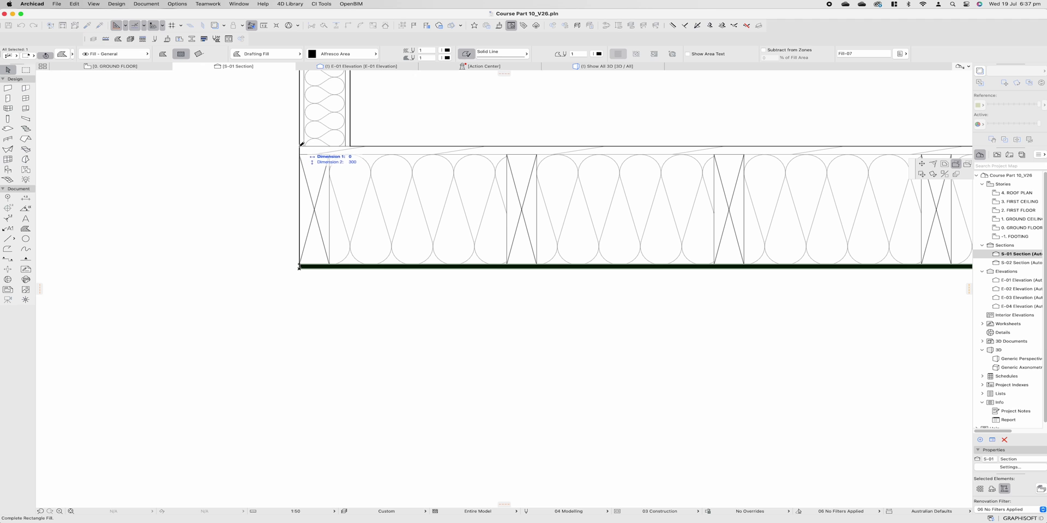
{"action": "type", "text": "10"}
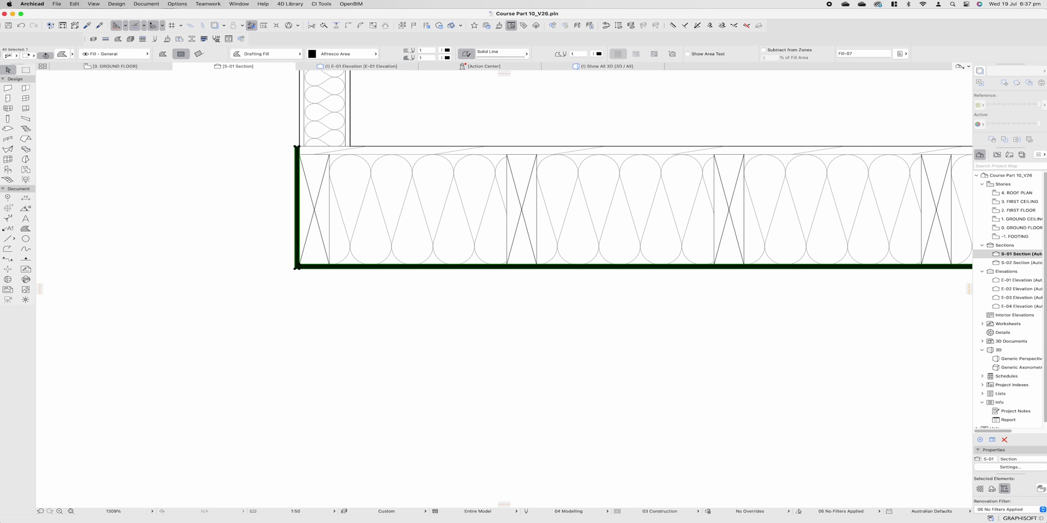
{"action": "key", "text": "Escape"}
{"action": "scroll", "coordinate": [292, 215], "scroll_direction": "down", "scroll_amount": 5}
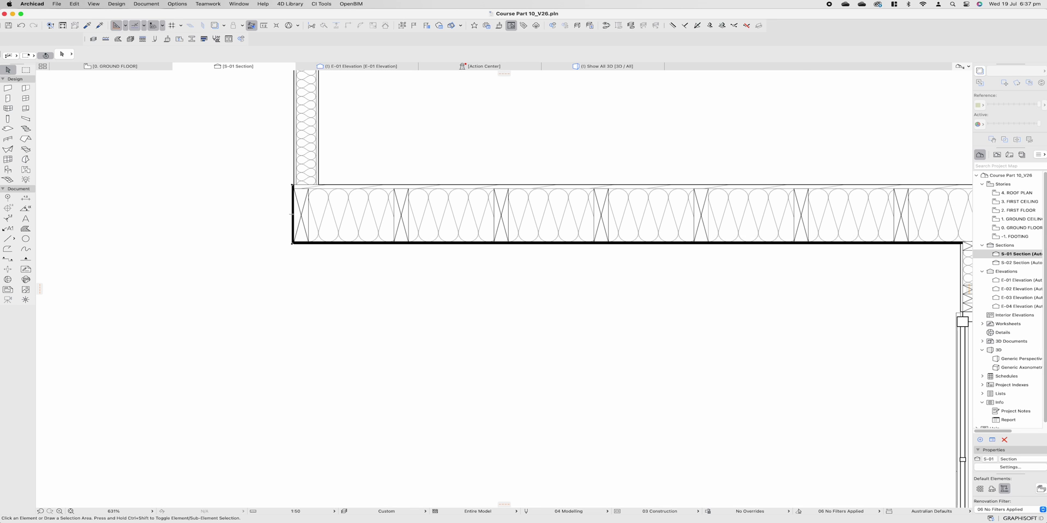
- Shift the first-floor external wall outward so its outer face aligns with the black fill's outer edge at the slab end
{"action": "scroll", "coordinate": [291, 214], "scroll_direction": "up", "scroll_amount": 6}
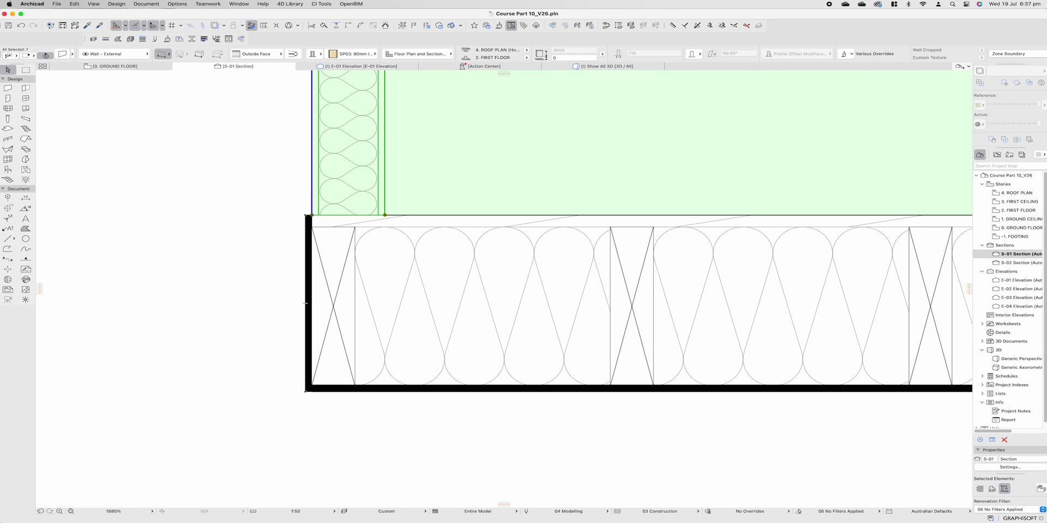
{"action": "key", "text": "alt+g"}
{"action": "left_click", "coordinate": [311, 215]}
{"action": "key", "text": "super+d"}
{"action": "left_click", "coordinate": [312, 215]}
{"action": "left_click_drag", "start_coordinate": [306, 215], "coordinate": [307, 215]}
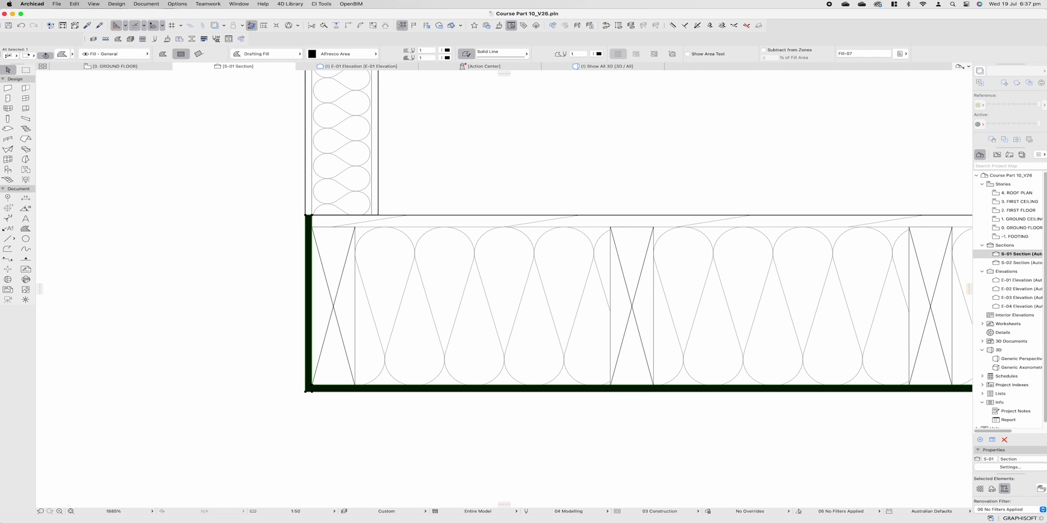
- Extend the black fill upward from the slab end along the outer layer of the first-floor external wall
{"action": "scroll", "coordinate": [307, 215], "scroll_direction": "up", "scroll_amount": 5}
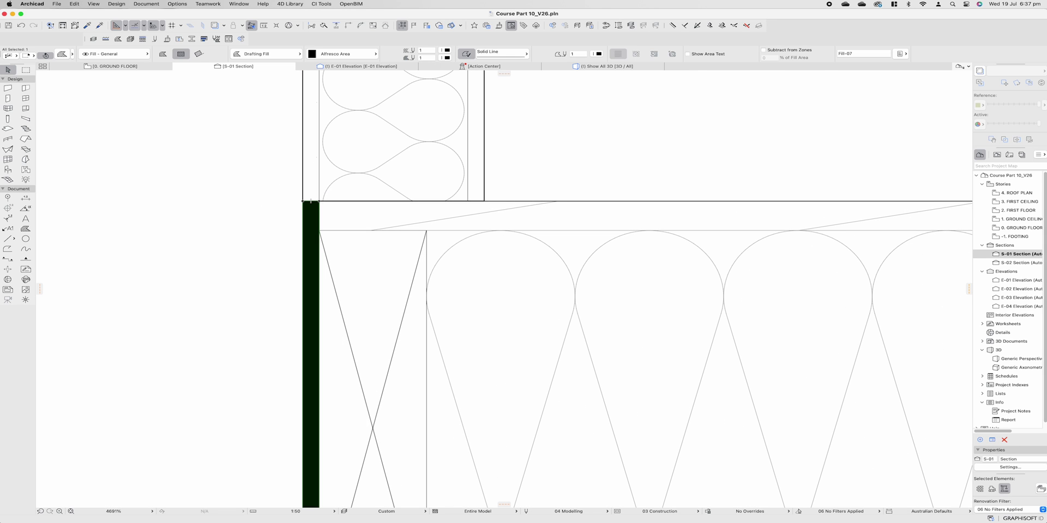
{"action": "left_click", "coordinate": [309, 224]}
{"action": "left_click", "coordinate": [311, 190]}
{"action": "left_click", "coordinate": [310, 221]}
{"action": "key", "text": "Escape"}
{"action": "scroll", "coordinate": [289, 290], "scroll_direction": "down", "scroll_amount": 10}
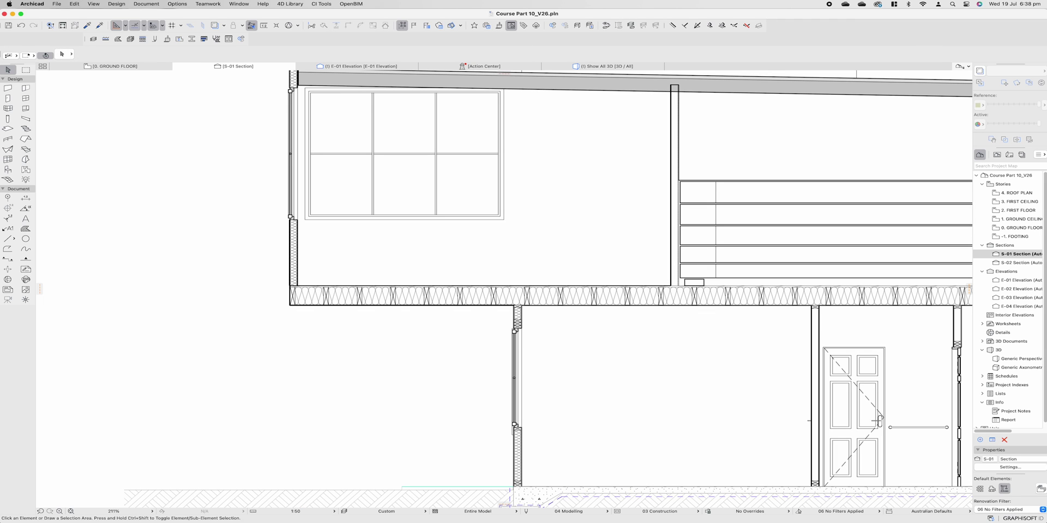
{"action": "scroll", "coordinate": [262, 322], "scroll_direction": "down", "scroll_amount": 2}
{"action": "scroll", "coordinate": [287, 274], "scroll_direction": "up", "scroll_amount": 3}
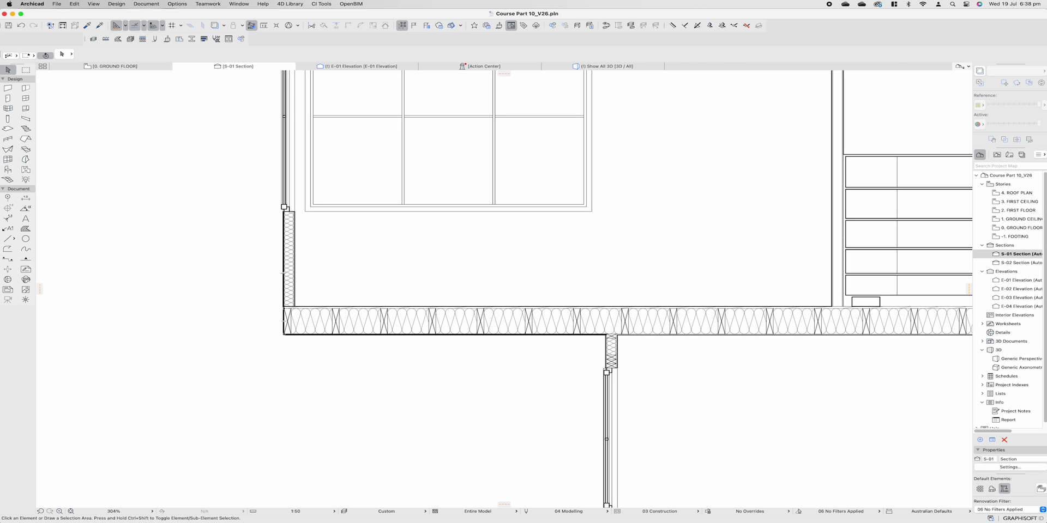
{"action": "scroll", "coordinate": [388, 331], "scroll_direction": "down", "scroll_amount": 6}
{"action": "scroll", "coordinate": [272, 213], "scroll_direction": "up", "scroll_amount": 7}
{"action": "scroll", "coordinate": [334, 330], "scroll_direction": "up", "scroll_amount": 4}
{"action": "scroll", "coordinate": [331, 316], "scroll_direction": "down", "scroll_amount": 4}
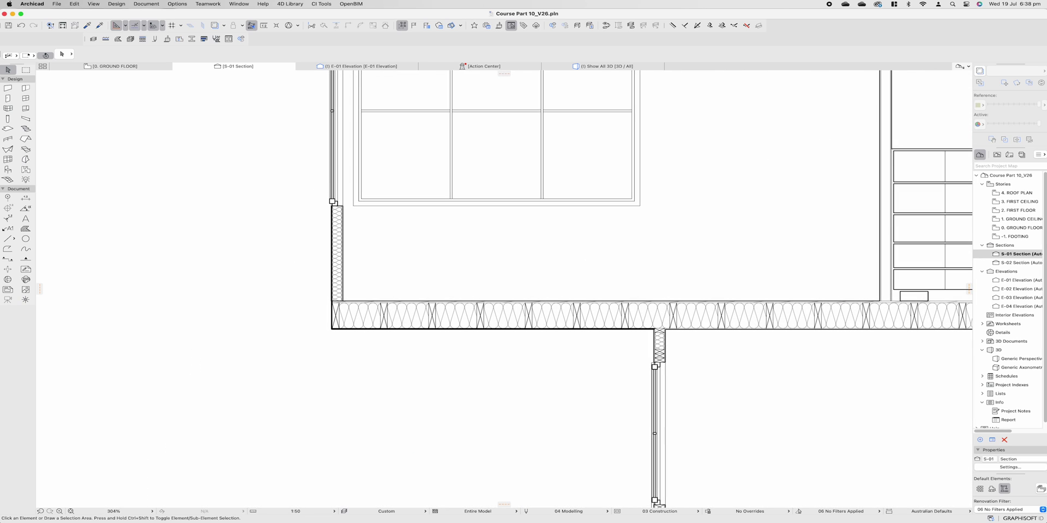
- Place a rectangular D-01 detail boundary around the slab's left end and wall base, with its marker out to the left
{"action": "scroll", "coordinate": [554, 370], "scroll_direction": "down", "scroll_amount": 5}
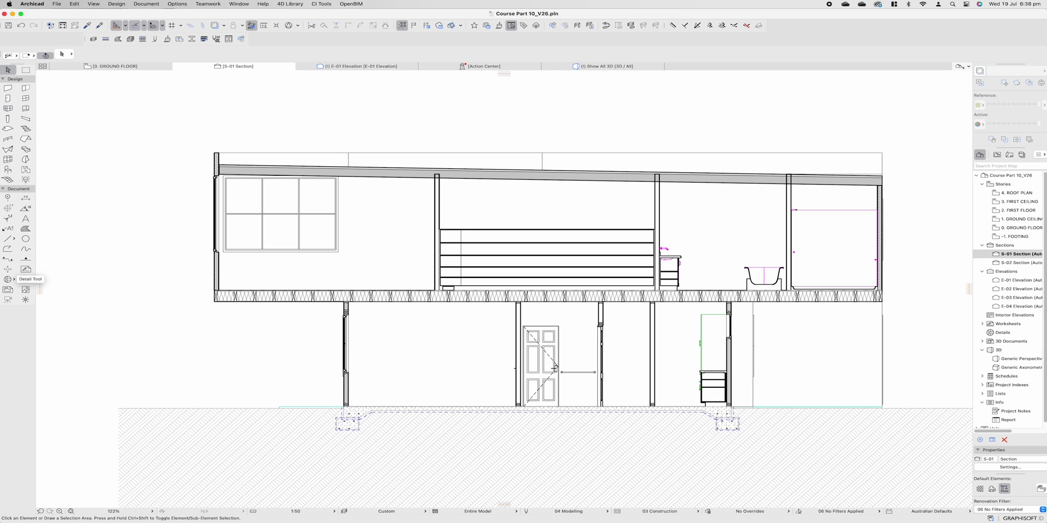
{"action": "left_click", "coordinate": [8, 279]}
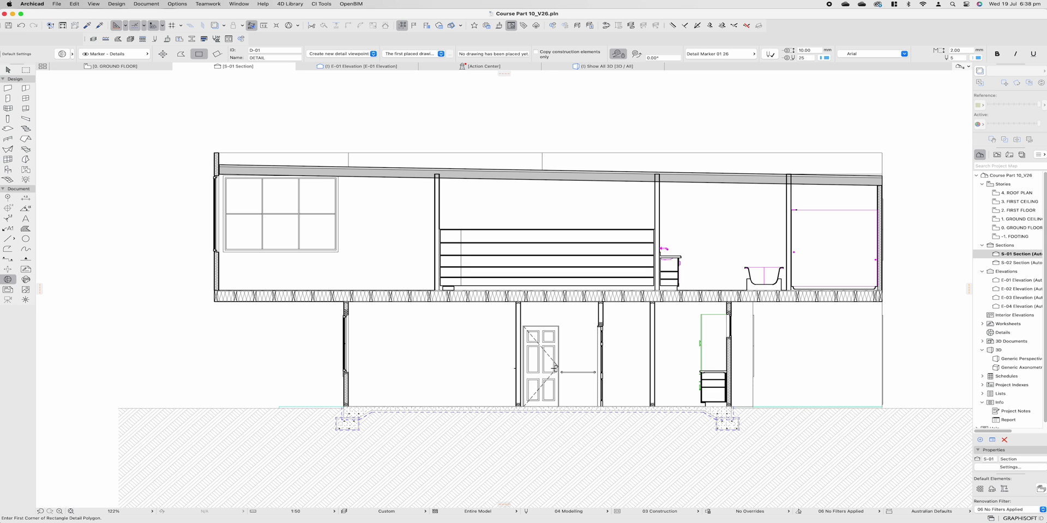
{"action": "scroll", "coordinate": [148, 295], "scroll_direction": "up", "scroll_amount": 3}
{"action": "left_click", "coordinate": [222, 264]}
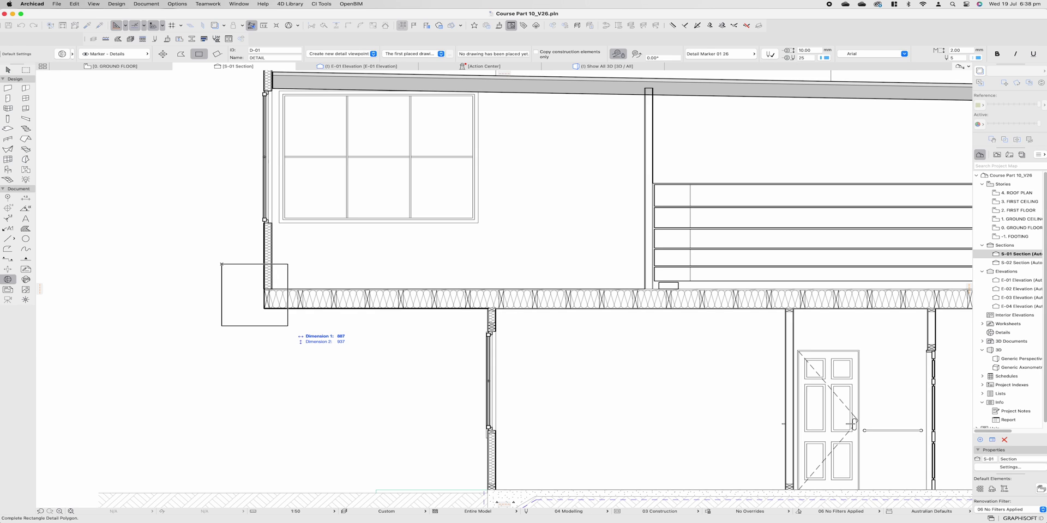
{"action": "left_click", "coordinate": [288, 326]}
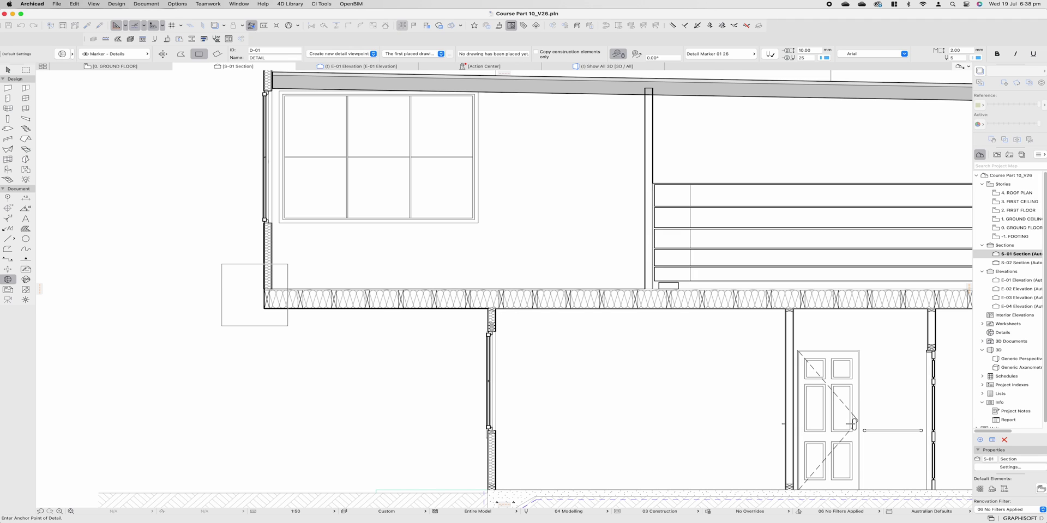
{"action": "left_click", "coordinate": [104, 260]}
{"action": "key", "text": "Escape"}
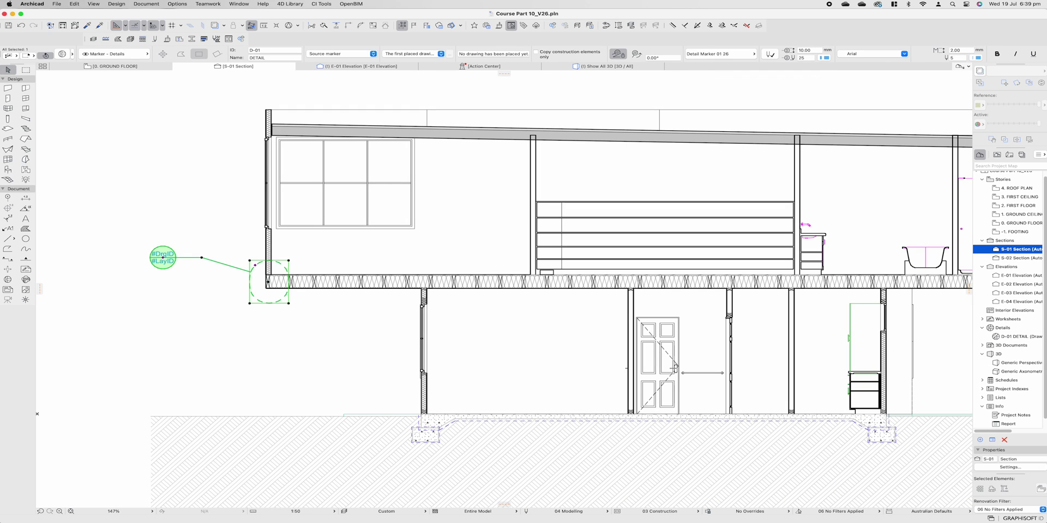
- Open the D-01 detail drawing and set its scale to 1:10
{"action": "double_click", "coordinate": [1017, 337]}
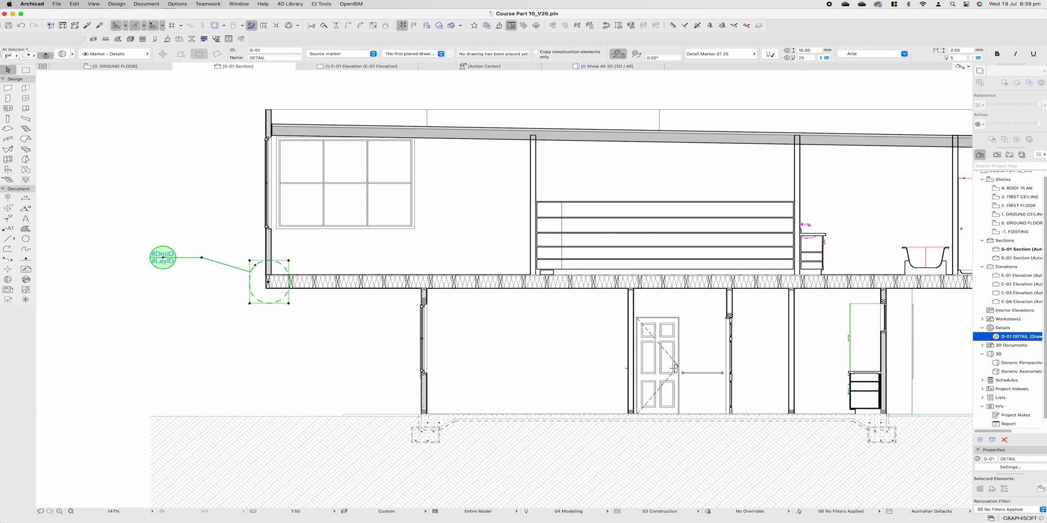
{"action": "scroll", "coordinate": [481, 270], "scroll_direction": "down", "scroll_amount": 1}
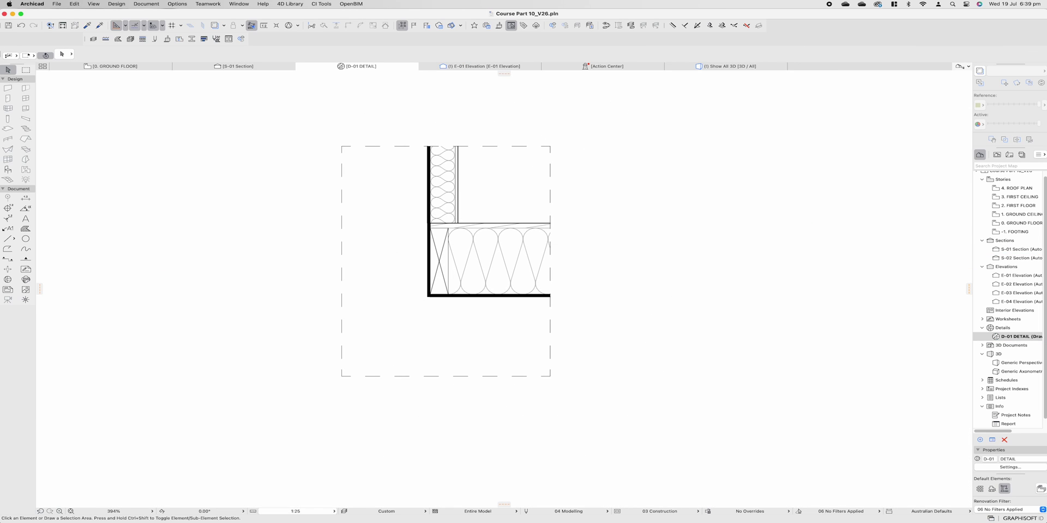
{"action": "left_click", "coordinate": [295, 511]}
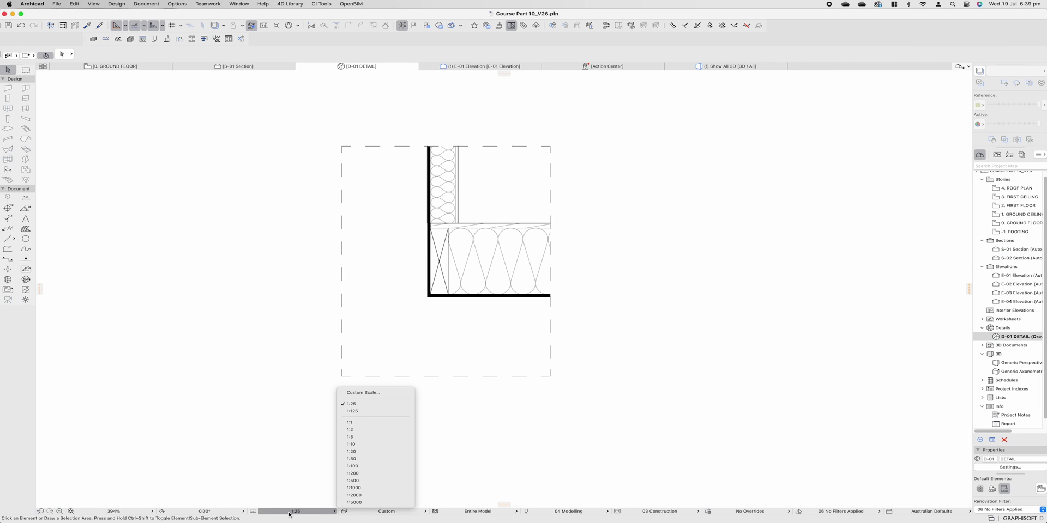
{"action": "left_click", "coordinate": [367, 444]}
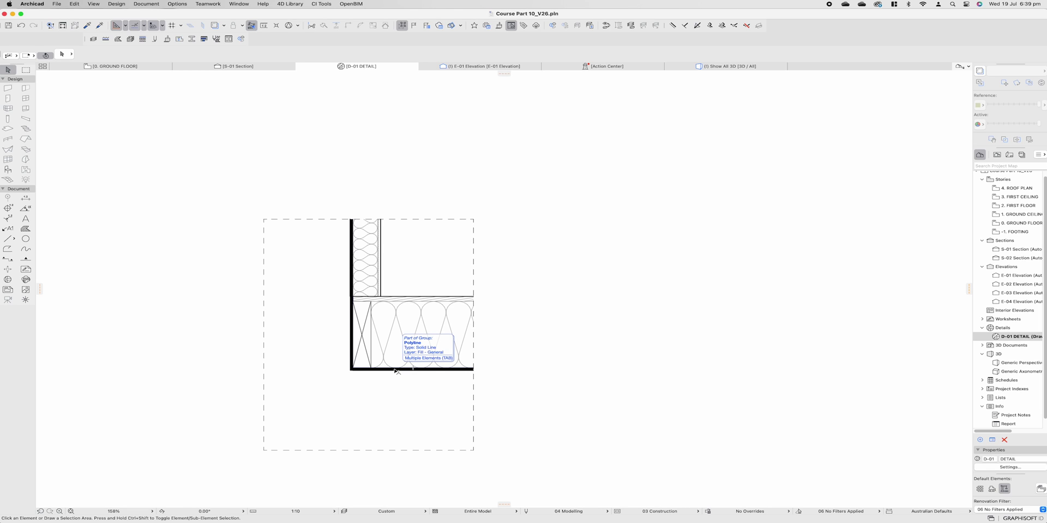
{"action": "scroll", "coordinate": [356, 370], "scroll_direction": "up", "scroll_amount": 5}
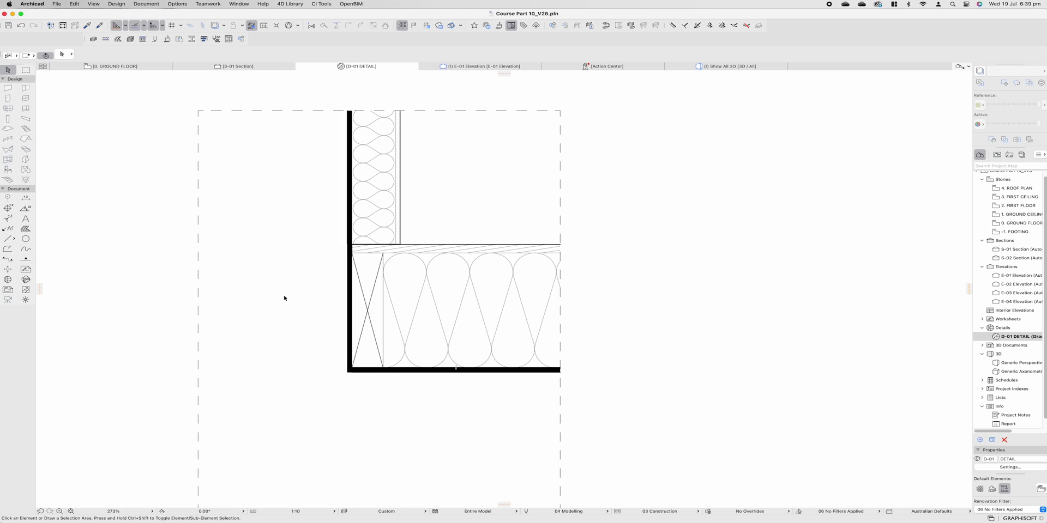
{"action": "scroll", "coordinate": [288, 313], "scroll_direction": "down", "scroll_amount": 3}
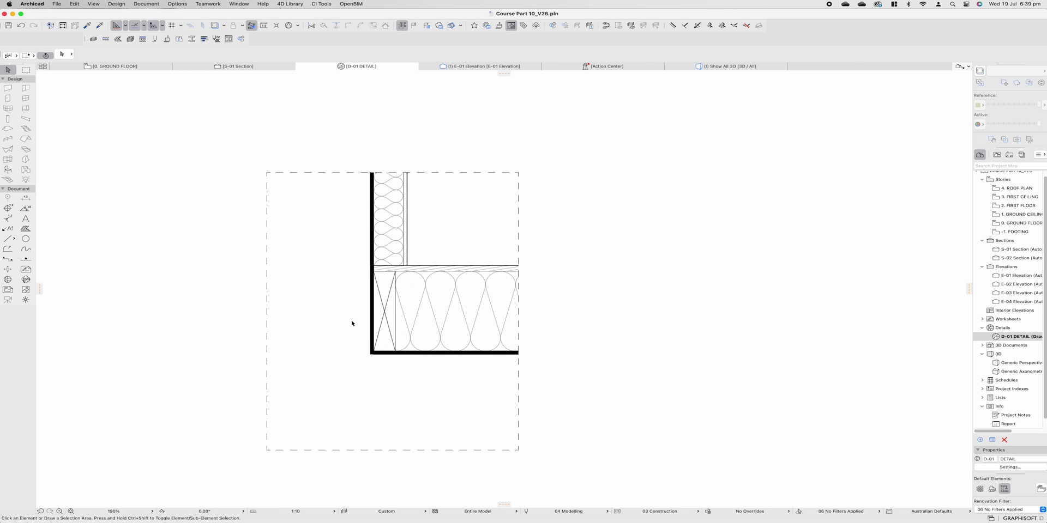
- Return to the S-01 section and deselect the detail marker
{"action": "left_click", "coordinate": [234, 66]}
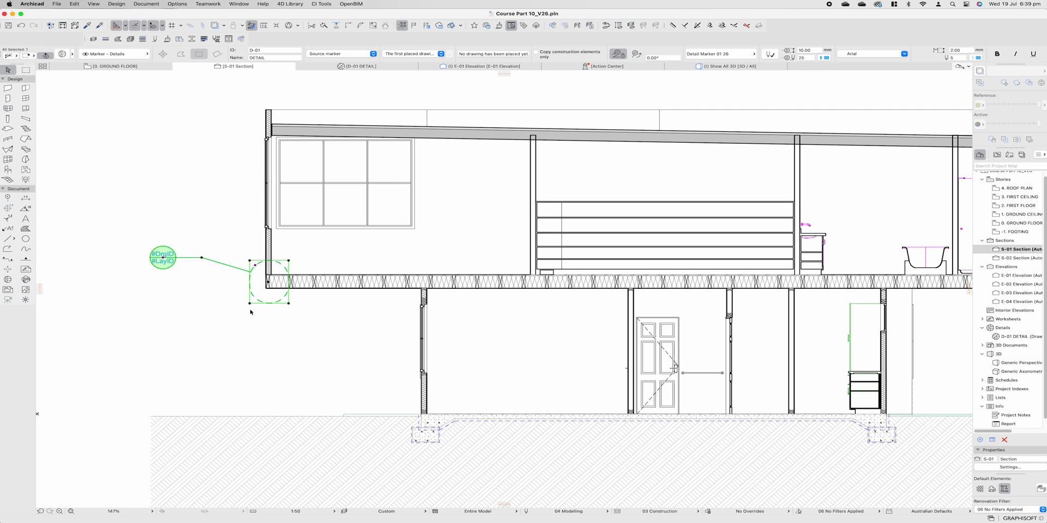
{"action": "scroll", "coordinate": [261, 318], "scroll_direction": "down", "scroll_amount": 3}
{"action": "middle_click_drag", "start_coordinate": [306, 320], "coordinate": [272, 319]}
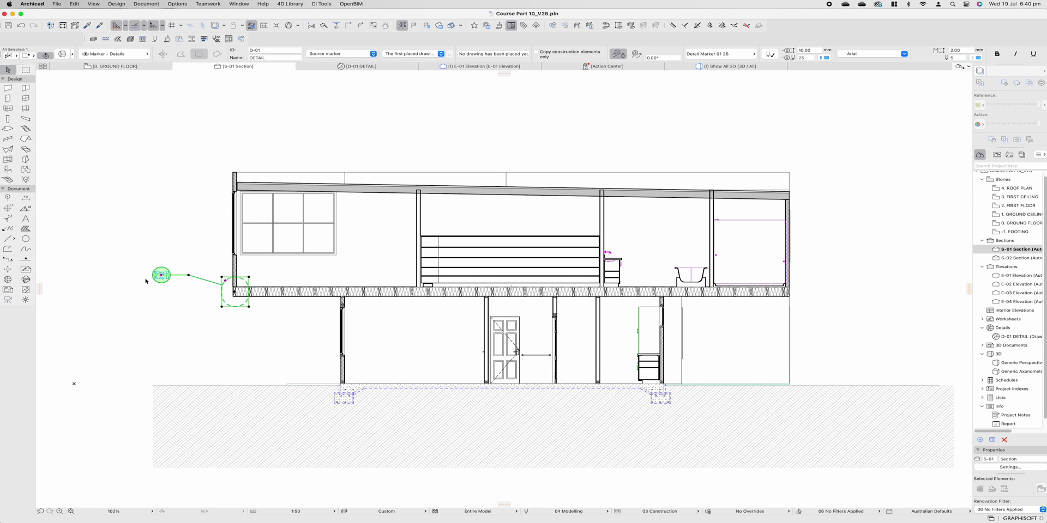
{"action": "left_click", "coordinate": [264, 341]}
- Shorten the first-floor internal walls so their tops meet the underside of the sloping roof
{"action": "scroll", "coordinate": [264, 334], "scroll_direction": "right", "scroll_amount": 2}
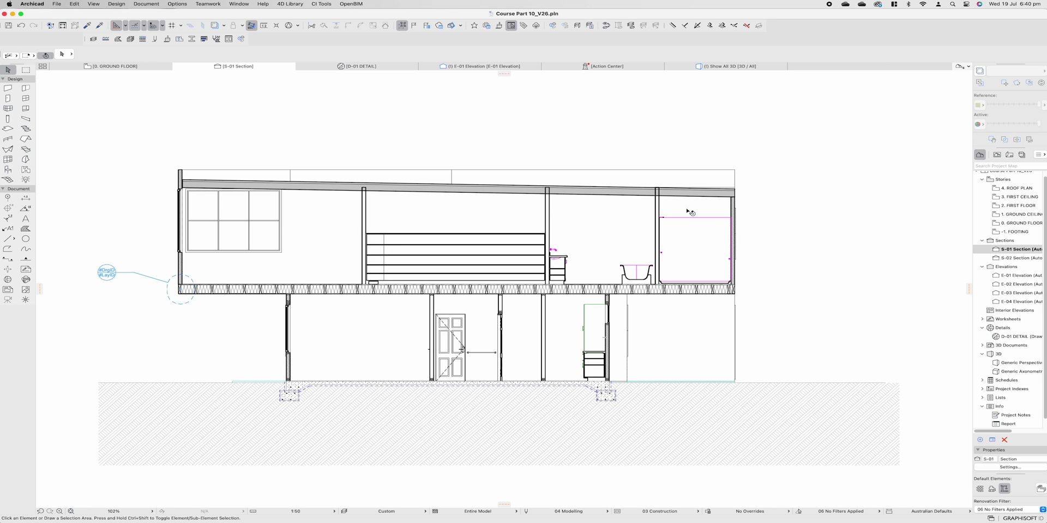
{"action": "scroll", "coordinate": [395, 211], "scroll_direction": "up", "scroll_amount": 5}
{"action": "left_click", "coordinate": [395, 211]}
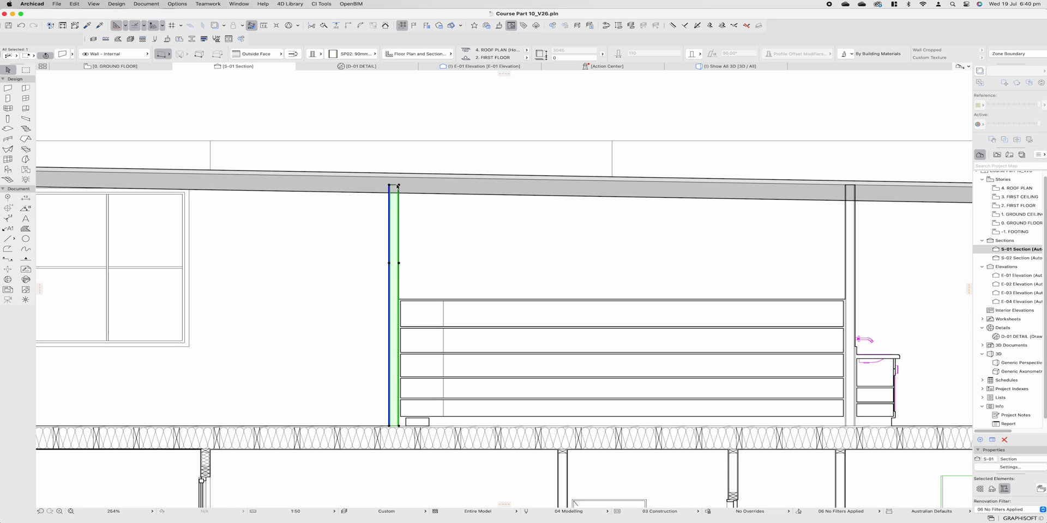
{"action": "left_click", "coordinate": [398, 186]}
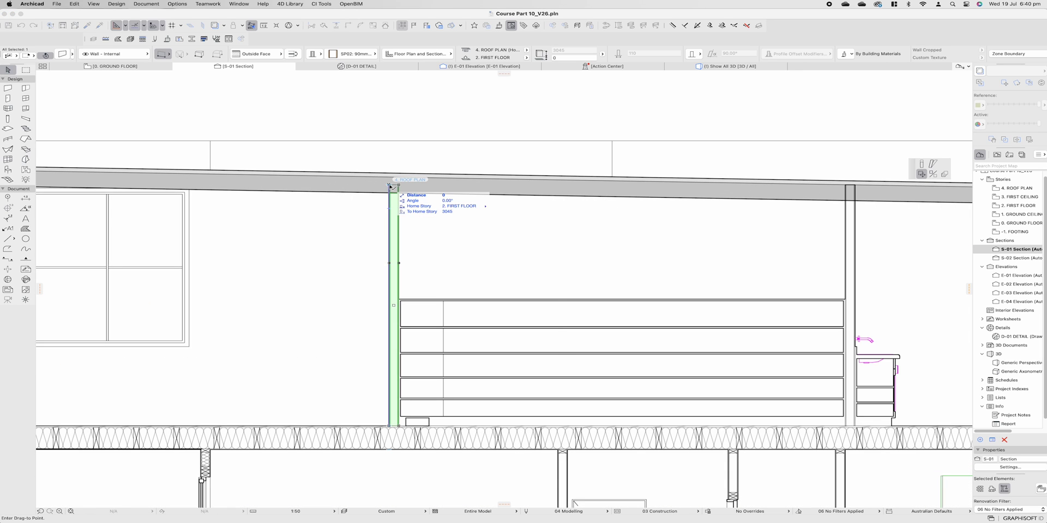
{"action": "left_click", "coordinate": [921, 164]}
{"action": "left_click", "coordinate": [652, 203]}
{"action": "middle_click_drag", "start_coordinate": [651, 203], "coordinate": [414, 205]}
{"action": "scroll", "coordinate": [584, 221], "scroll_direction": "down", "scroll_amount": 5}
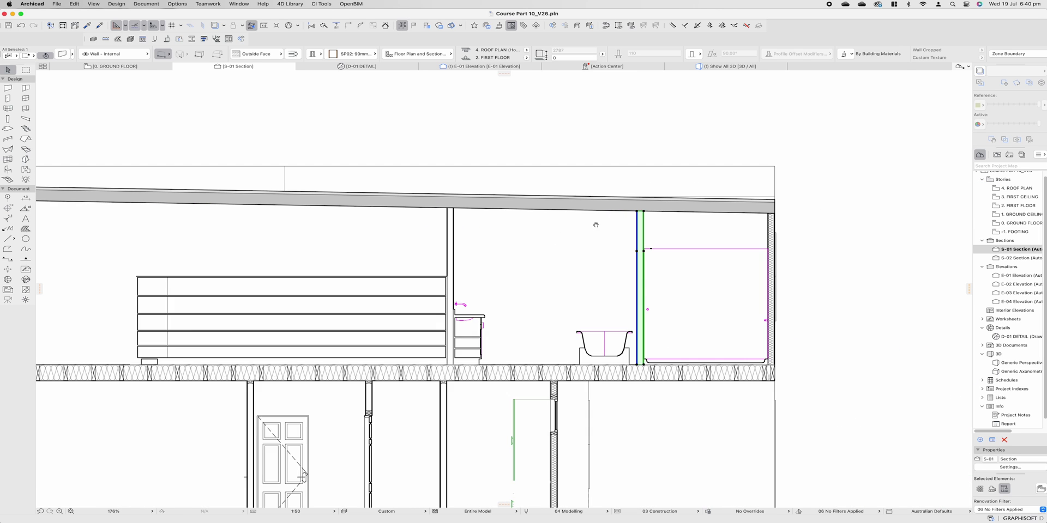
{"action": "scroll", "coordinate": [382, 218], "scroll_direction": "left", "scroll_amount": 3}
{"action": "scroll", "coordinate": [309, 191], "scroll_direction": "up", "scroll_amount": 6}
{"action": "scroll", "coordinate": [308, 192], "scroll_direction": "up", "scroll_amount": 3}
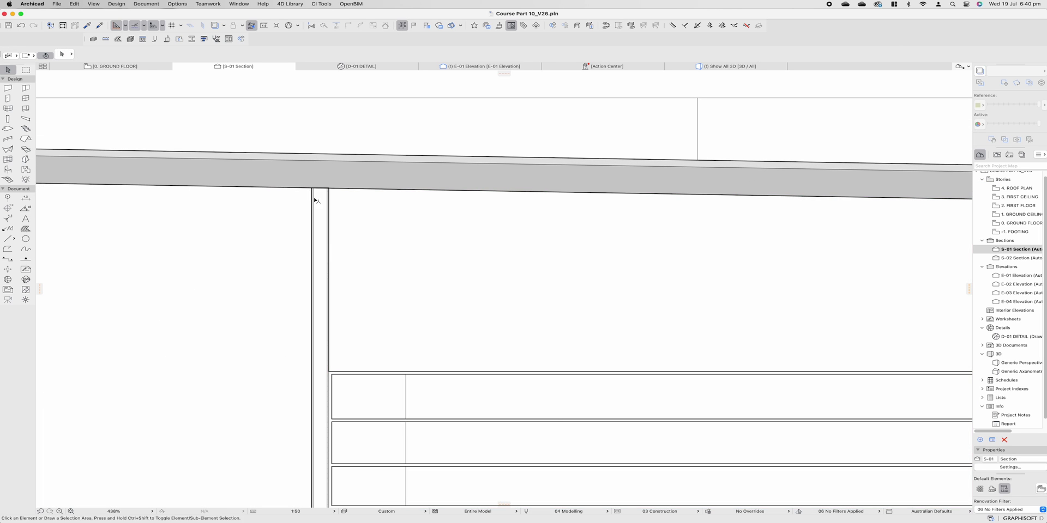
- Stretch the top of the internal wall at the balustrade's left end up into the roof thickness
{"action": "left_click", "coordinate": [314, 194]}
{"action": "left_click", "coordinate": [313, 190]}
{"action": "left_click", "coordinate": [311, 175]}
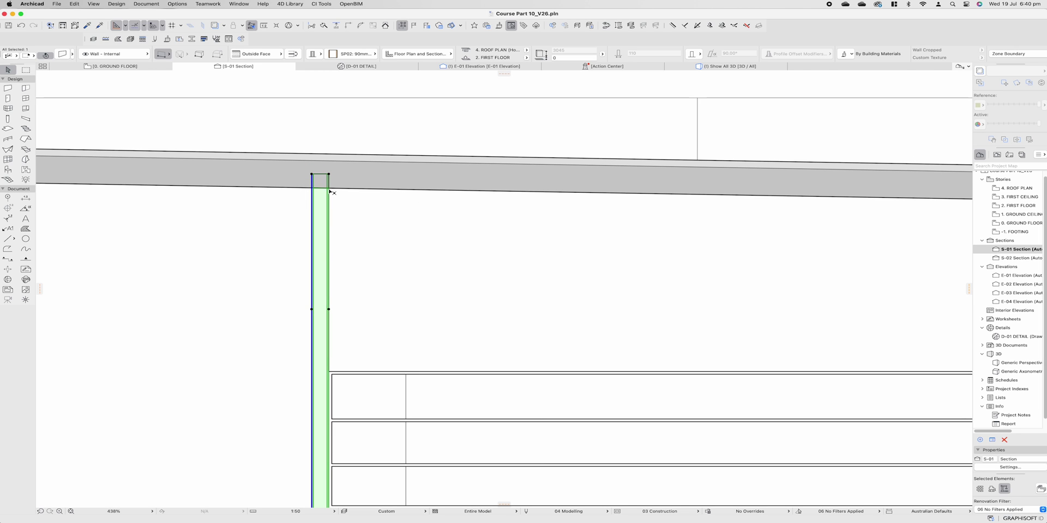
{"action": "scroll", "coordinate": [314, 188], "scroll_direction": "down", "scroll_amount": 5}
{"action": "scroll", "coordinate": [317, 193], "scroll_direction": "down", "scroll_amount": 2}
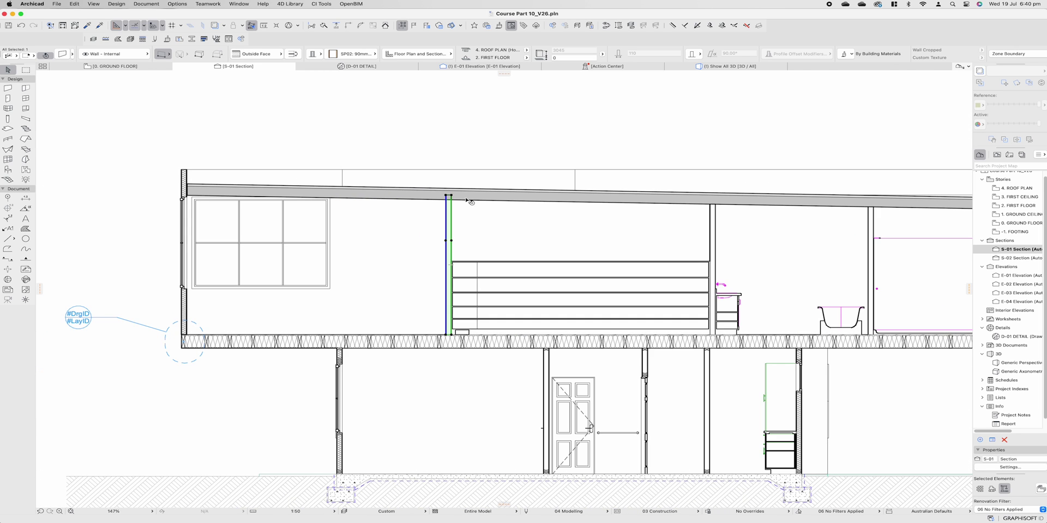
{"action": "key", "text": "Escape"}
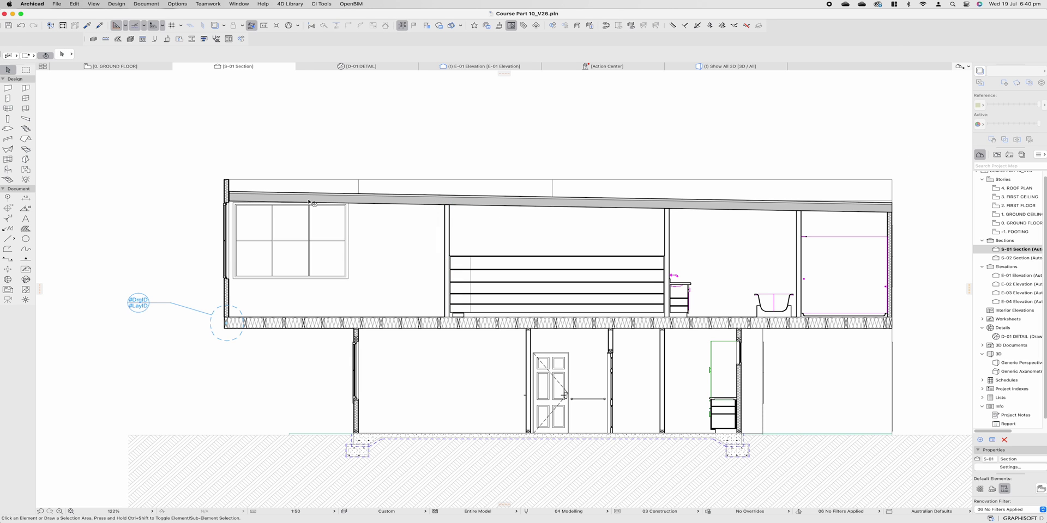
{"action": "scroll", "coordinate": [891, 211], "scroll_direction": "up", "scroll_amount": 6}
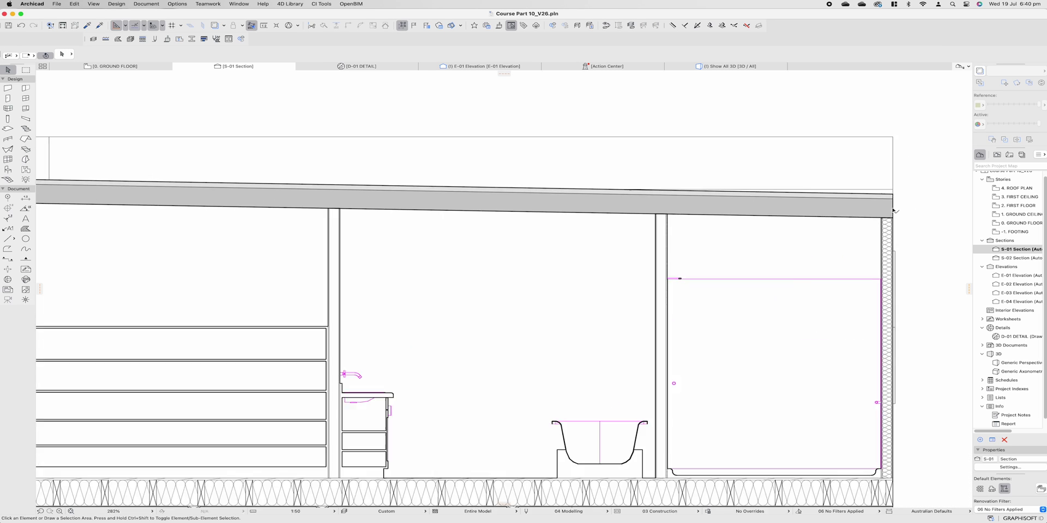
{"action": "middle_click_drag", "start_coordinate": [890, 202], "coordinate": [801, 198]}
{"action": "scroll", "coordinate": [800, 220], "scroll_direction": "down", "scroll_amount": 5}
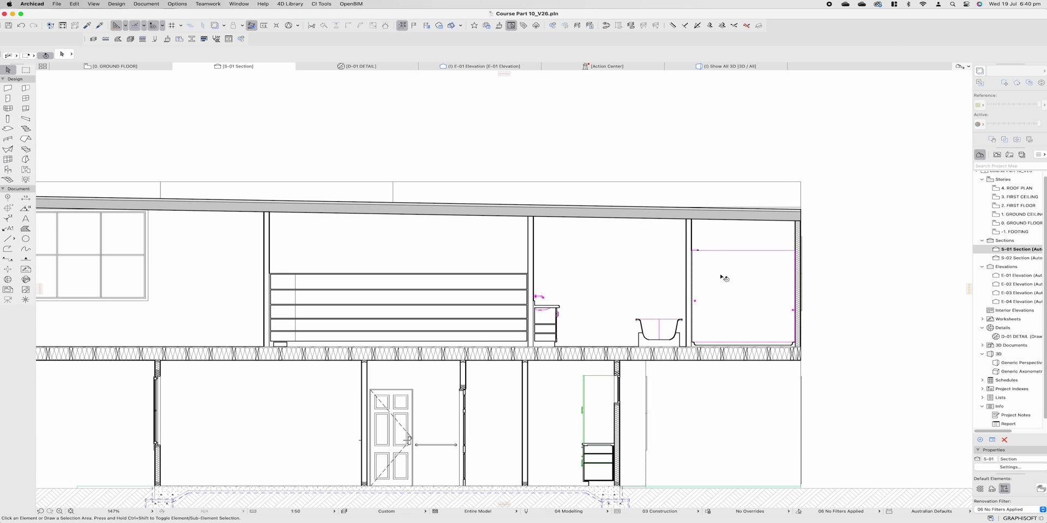
- Copy the first-floor fibre insulation up into the sloping roof, placing it from the roof's lower right-hand corner
{"action": "left_click", "coordinate": [788, 360]}
{"action": "left_click_drag", "start_coordinate": [797, 359], "coordinate": [803, 238]}
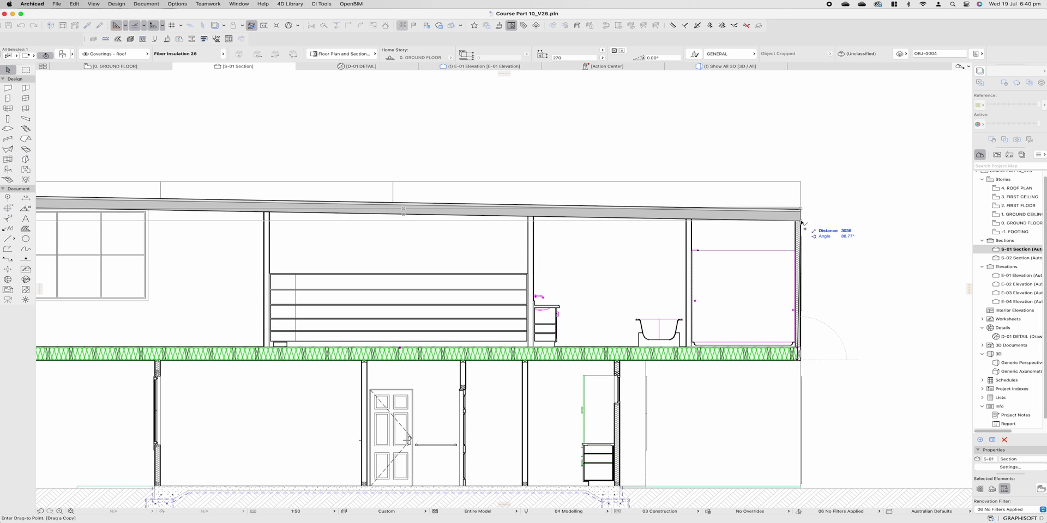
{"action": "left_click", "coordinate": [800, 220]}
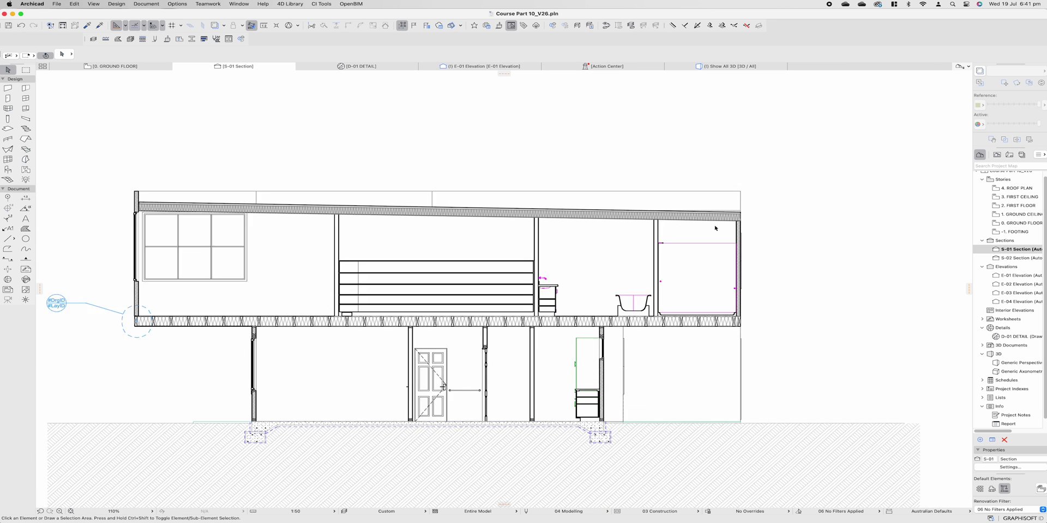
- Examine the S-01 section, checking the roof insulation, the wall-to-roof junctions and the rooms on both floors
{"action": "scroll", "coordinate": [731, 221], "scroll_direction": "up", "scroll_amount": 4}
{"action": "middle_click_drag", "start_coordinate": [741, 219], "coordinate": [570, 213]}
{"action": "scroll", "coordinate": [570, 213], "scroll_direction": "up", "scroll_amount": 3}
{"action": "scroll", "coordinate": [605, 212], "scroll_direction": "down", "scroll_amount": 4}
{"action": "scroll", "coordinate": [512, 209], "scroll_direction": "down", "scroll_amount": 5}
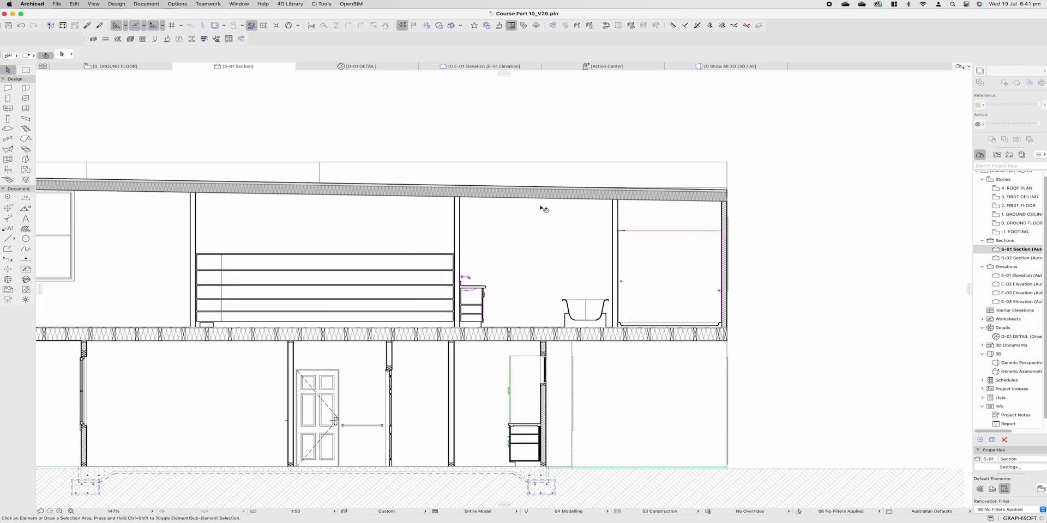
{"action": "scroll", "coordinate": [519, 266], "scroll_direction": "up", "scroll_amount": 2}
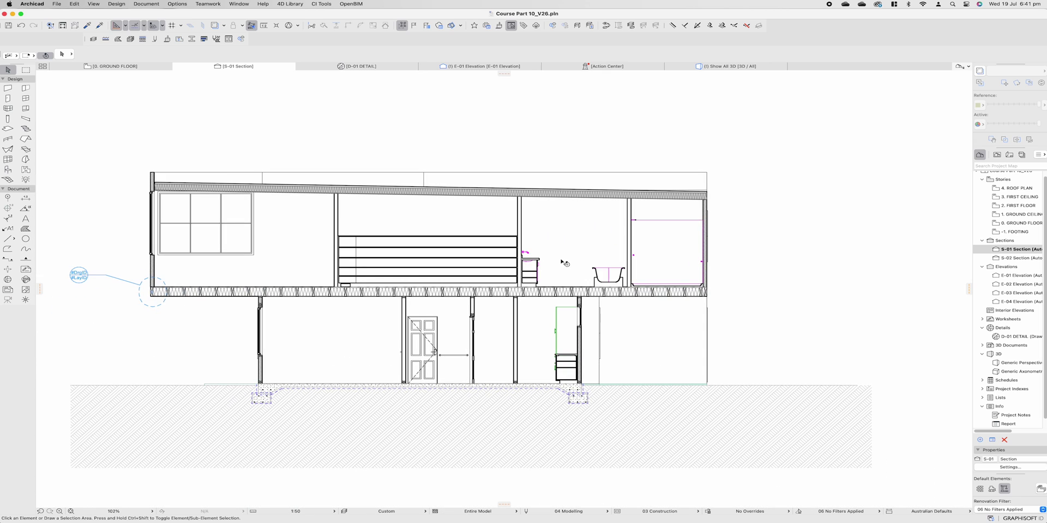
{"action": "scroll", "coordinate": [456, 257], "scroll_direction": "left", "scroll_amount": 5}
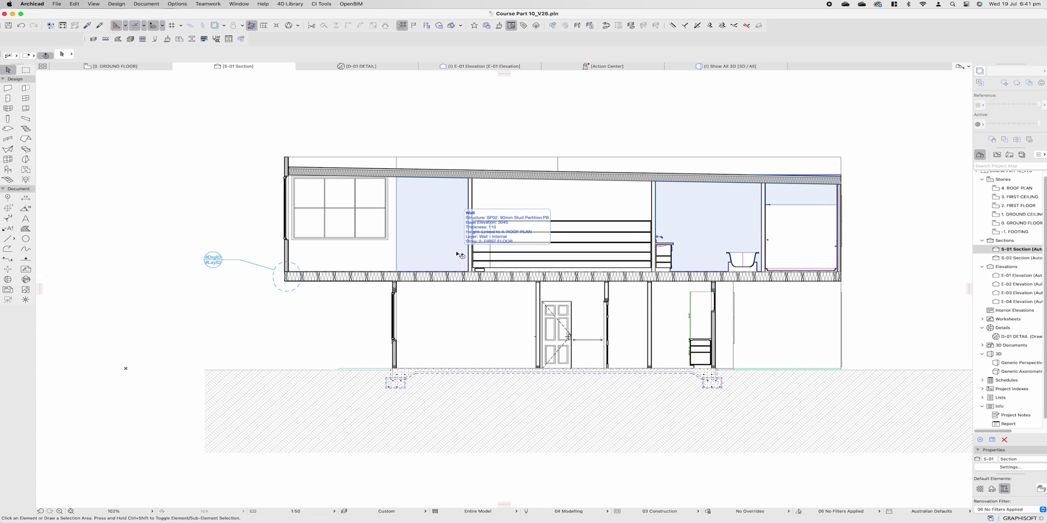
{"action": "scroll", "coordinate": [359, 318], "scroll_direction": "up", "scroll_amount": 2}
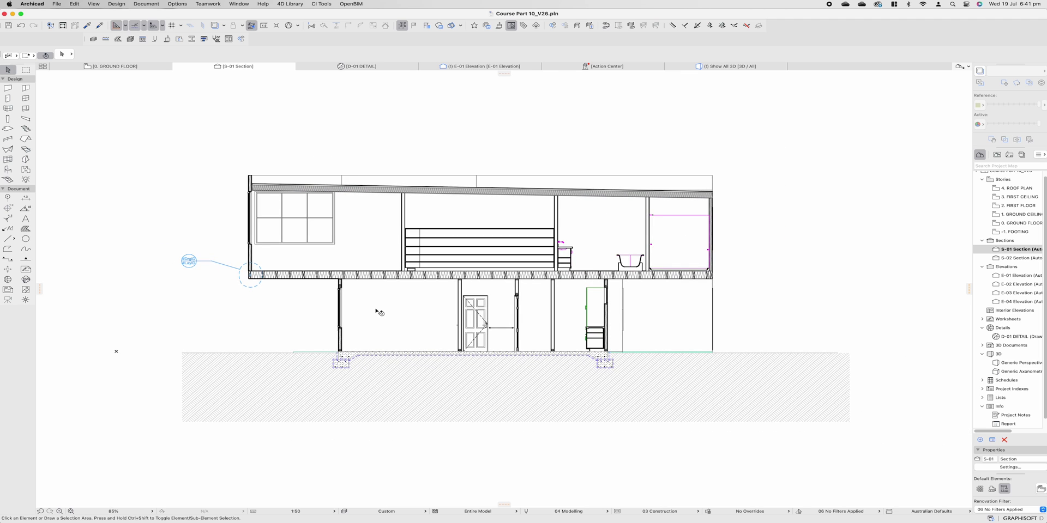
{"action": "scroll", "coordinate": [378, 311], "scroll_direction": "up", "scroll_amount": 2}
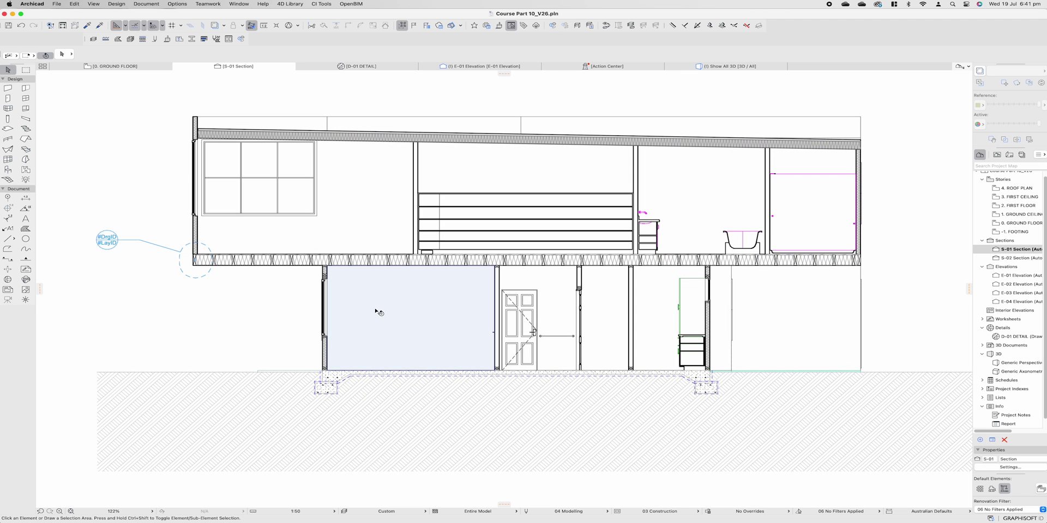
{"action": "scroll", "coordinate": [387, 292], "scroll_direction": "right", "scroll_amount": 2}
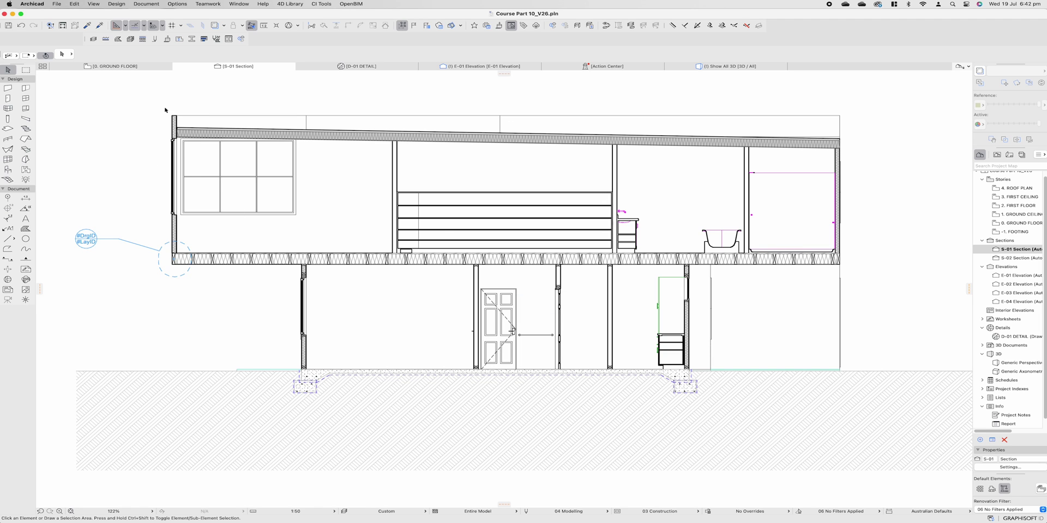
- Copy the crossed timber top plate and its fill from the ground-floor external wall to the top of the parapet wall
{"action": "scroll", "coordinate": [295, 255], "scroll_direction": "up", "scroll_amount": 10}
{"action": "left_click", "coordinate": [366, 331]}
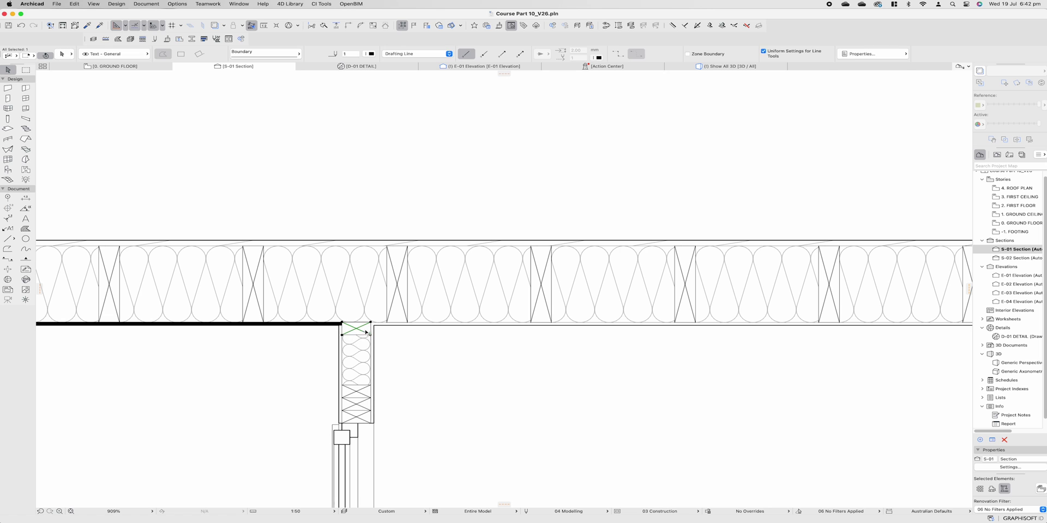
{"action": "left_click", "coordinate": [369, 329], "text": "shift"}
{"action": "key", "text": "super+shift+d"}
{"action": "left_click", "coordinate": [370, 322]}
{"action": "scroll", "coordinate": [272, 291], "scroll_direction": "down", "scroll_amount": 4}
{"action": "middle_click_drag", "start_coordinate": [219, 222], "coordinate": [417, 456]}
{"action": "scroll", "coordinate": [277, 206], "scroll_direction": "up", "scroll_amount": 4}
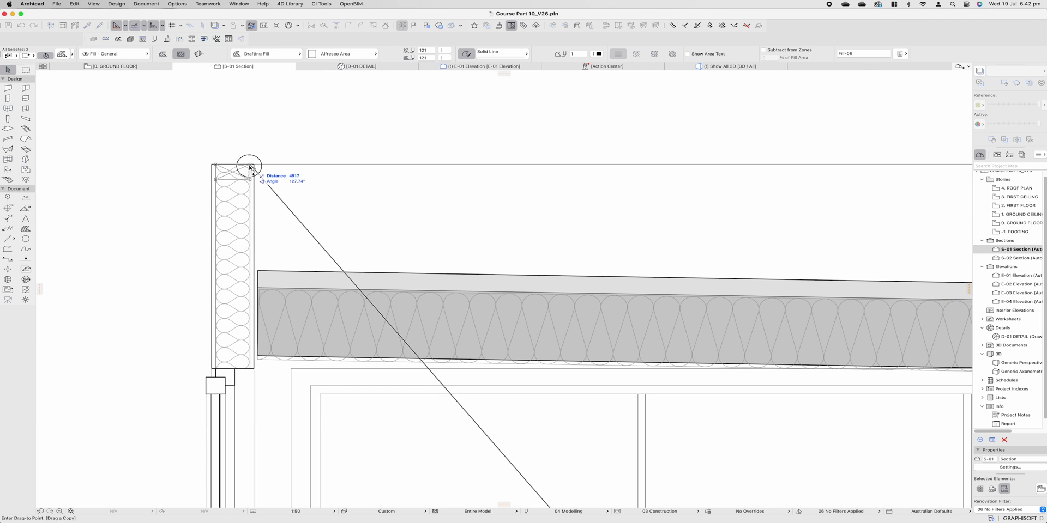
{"action": "left_click", "coordinate": [250, 165]}
{"action": "key", "text": "Escape"}
{"action": "scroll", "coordinate": [234, 203], "scroll_direction": "down", "scroll_amount": 2}
{"action": "middle_click_drag", "start_coordinate": [205, 191], "coordinate": [269, 188]}
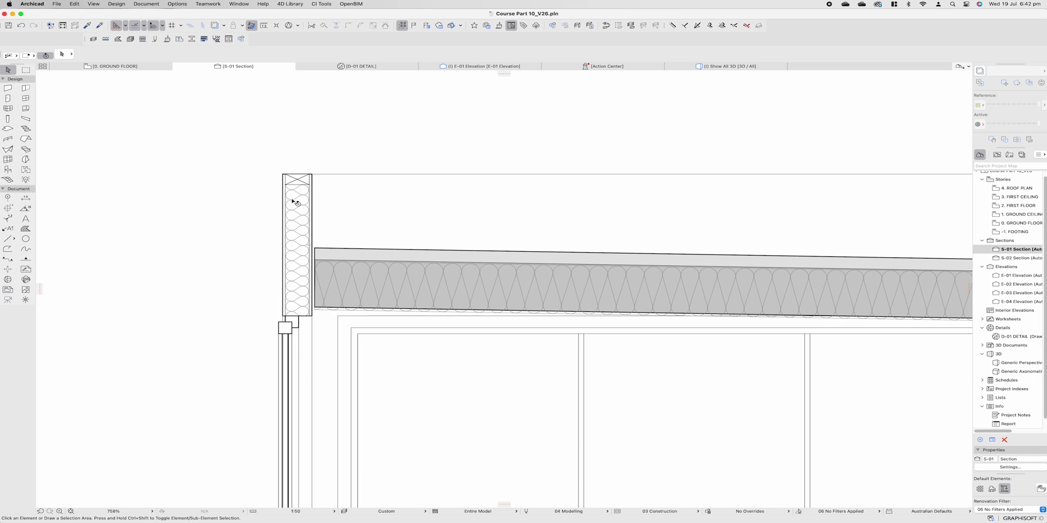
- Start a solid-line flashing polyline on the roof covering, running it to the parapet and up its inner face past the top
{"action": "scroll", "coordinate": [289, 215], "scroll_direction": "up", "scroll_amount": 2}
{"action": "scroll", "coordinate": [327, 226], "scroll_direction": "left", "scroll_amount": 3}
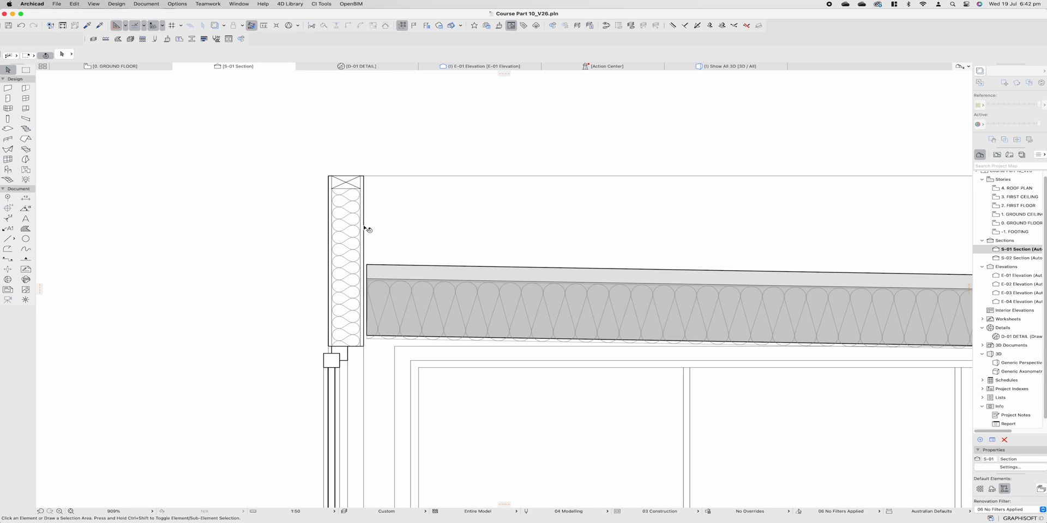
{"action": "left_click", "coordinate": [12, 250]}
{"action": "left_click", "coordinate": [272, 53]}
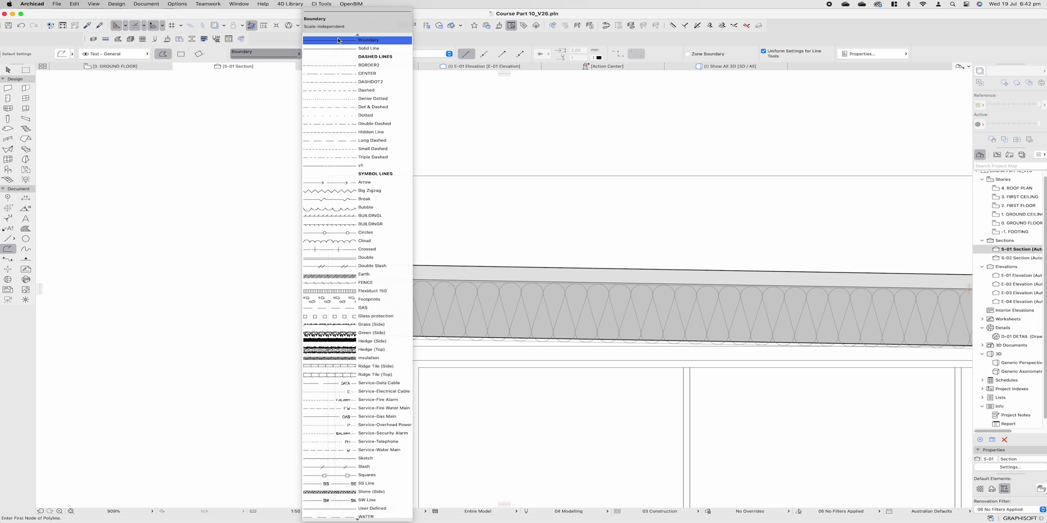
{"action": "left_click", "coordinate": [338, 48]}
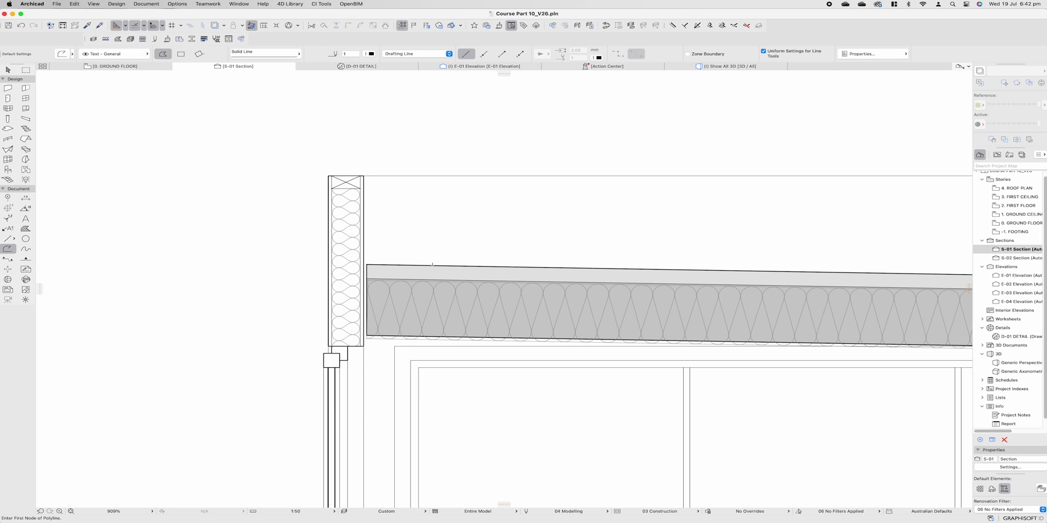
{"action": "left_click", "coordinate": [439, 270]}
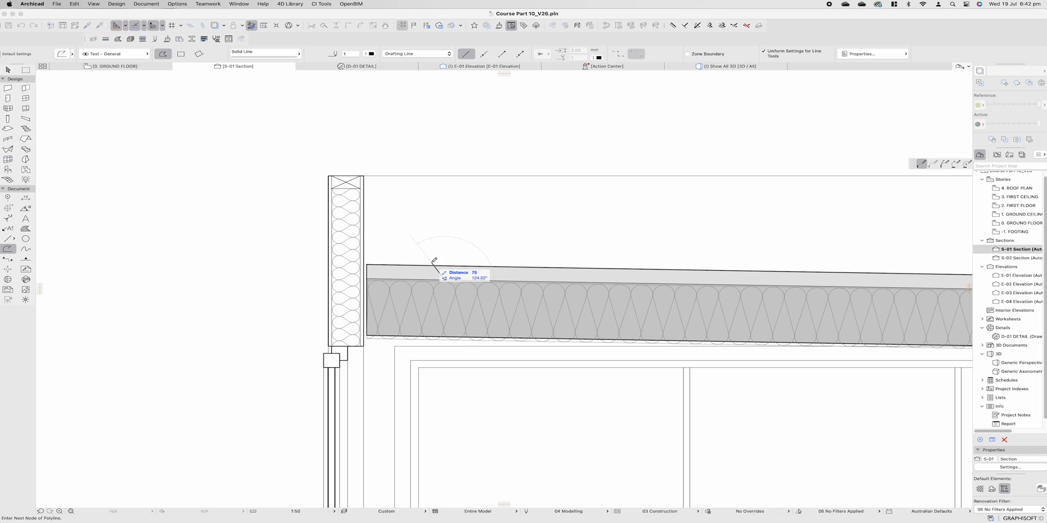
{"action": "left_click", "coordinate": [431, 263]}
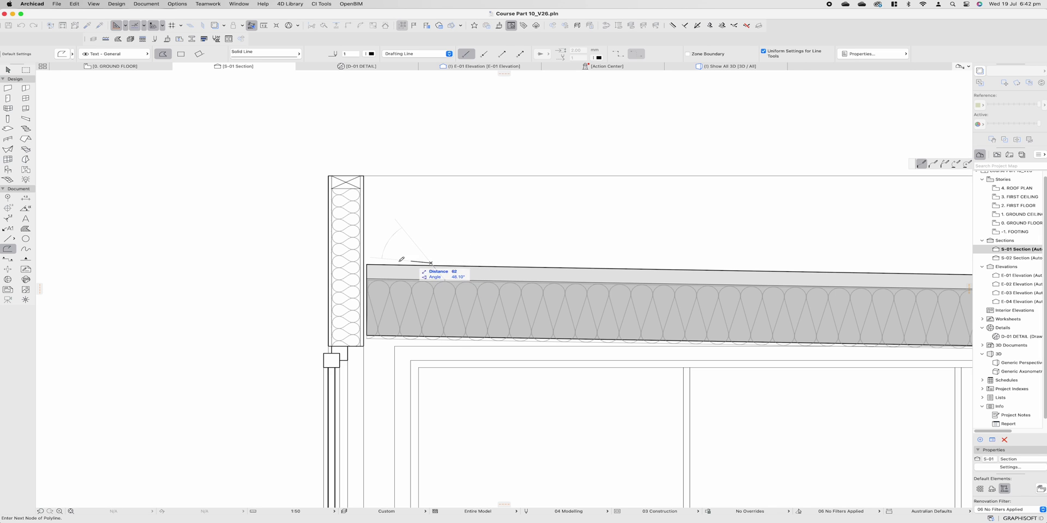
{"action": "left_click", "coordinate": [366, 262]}
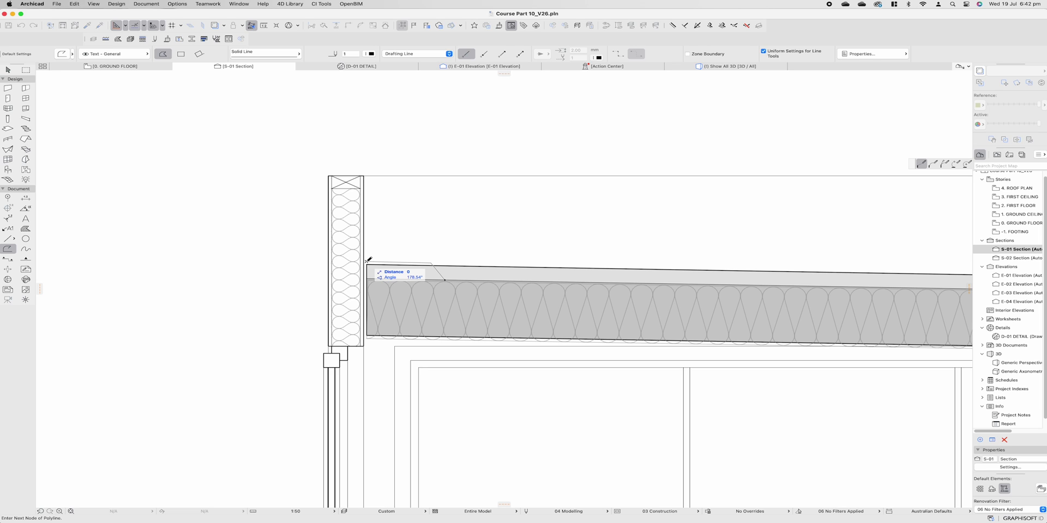
{"action": "left_click", "coordinate": [366, 174]}
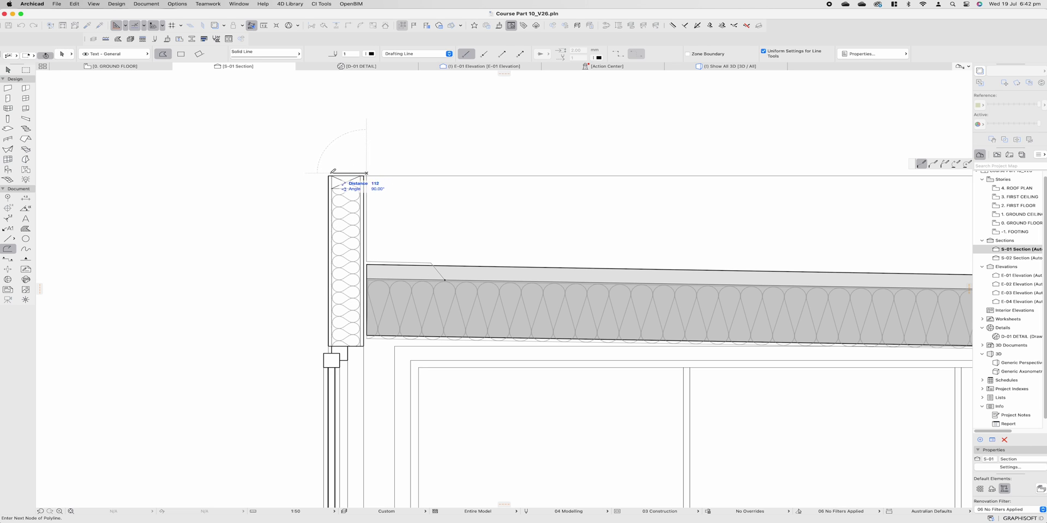
- Continue the flashing polyline over the parapet top and down its outer face, finishing with a short outward 45-degree drip edge
{"action": "scroll", "coordinate": [327, 171], "scroll_direction": "up", "scroll_amount": 5}
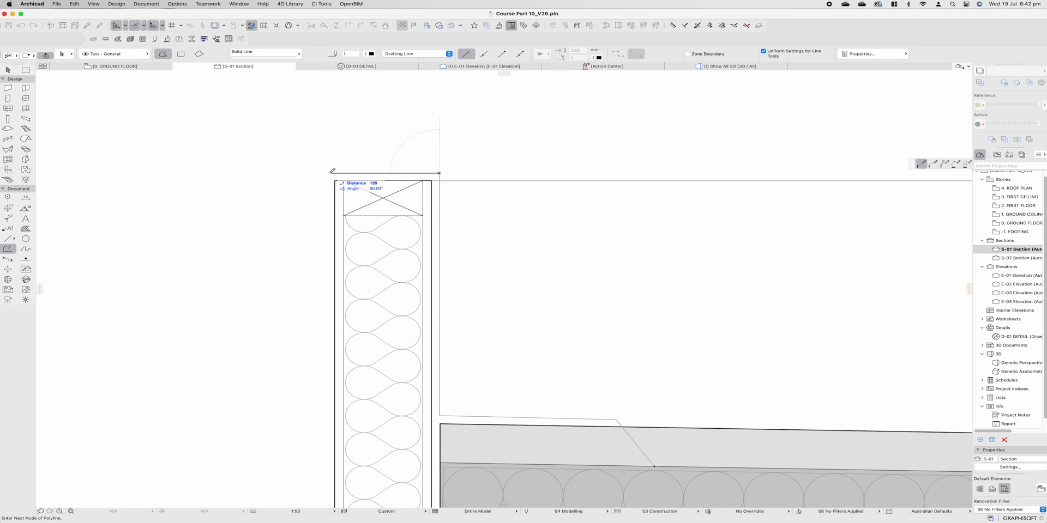
{"action": "left_click", "coordinate": [328, 173]}
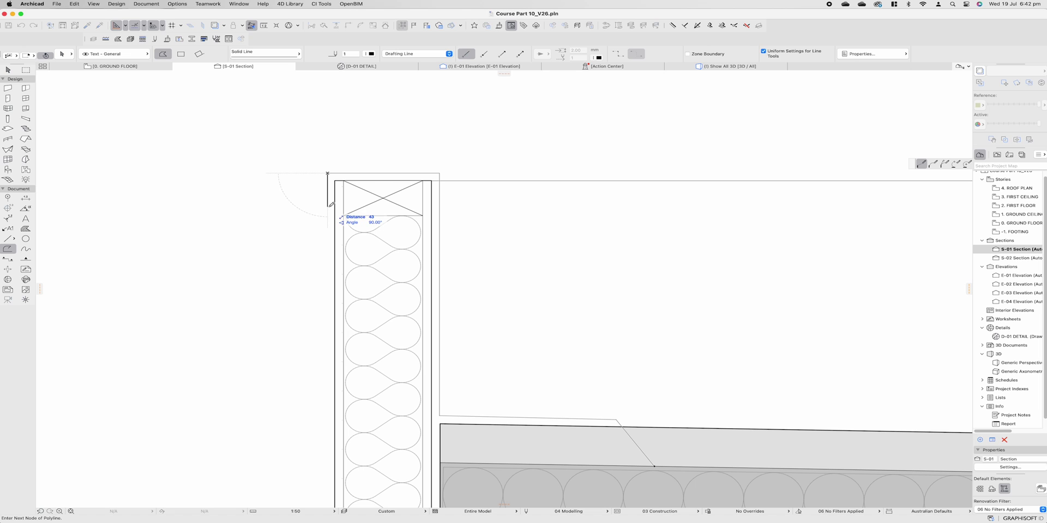
{"action": "left_click", "coordinate": [327, 206]}
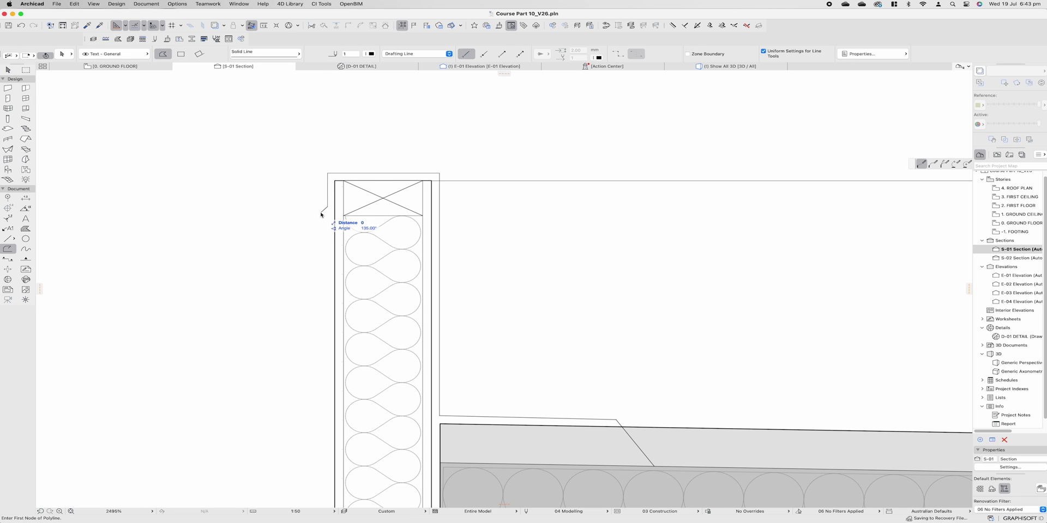
{"action": "double_click", "coordinate": [321, 212]}
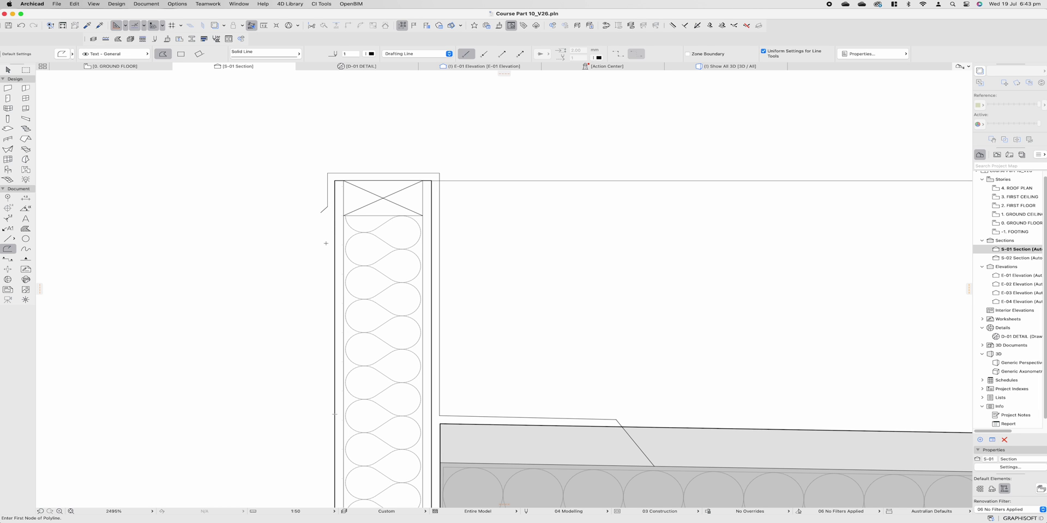
- Change the parapet flashing polyline's pen to blue
{"action": "scroll", "coordinate": [324, 245], "scroll_direction": "down", "scroll_amount": 3}
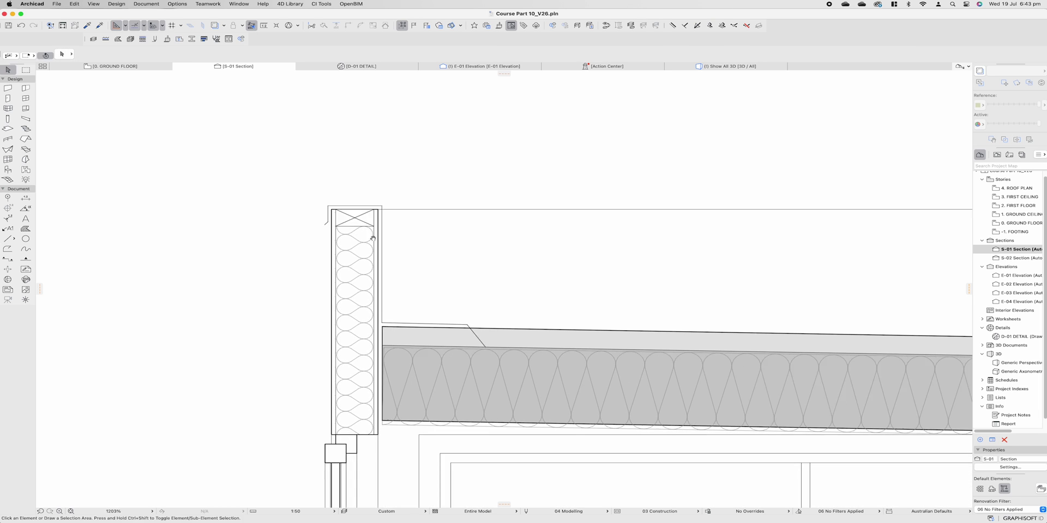
{"action": "scroll", "coordinate": [365, 235], "scroll_direction": "right", "scroll_amount": 2}
{"action": "scroll", "coordinate": [365, 235], "scroll_direction": "down", "scroll_amount": 1}
{"action": "left_click", "coordinate": [362, 242]}
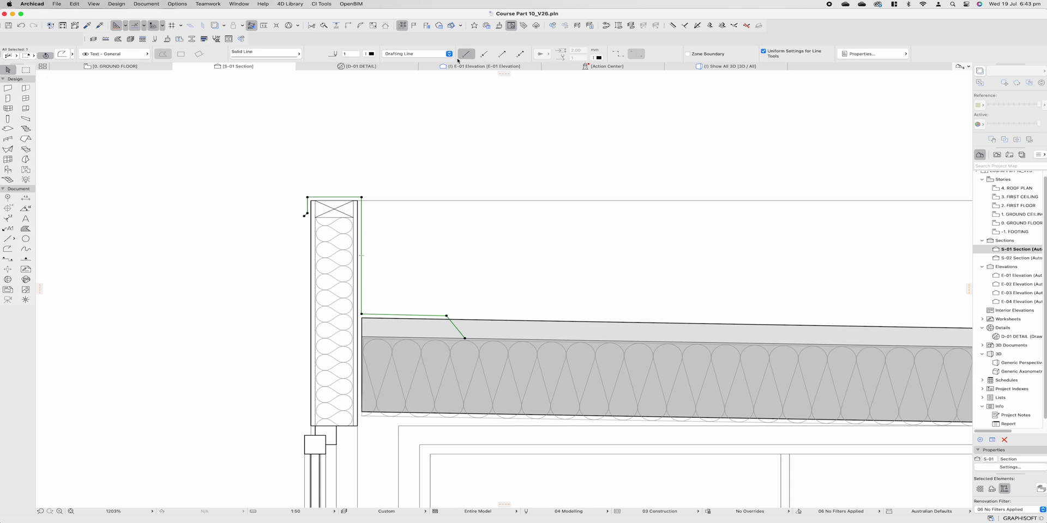
{"action": "left_click", "coordinate": [367, 54]}
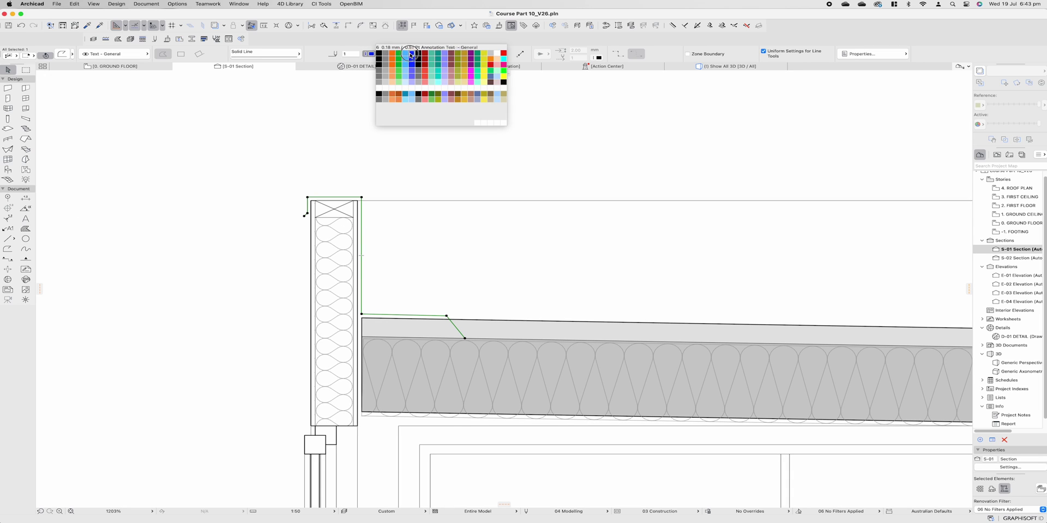
{"action": "left_click", "coordinate": [406, 54]}
{"action": "key", "text": "Escape"}
{"action": "middle_click_drag", "start_coordinate": [354, 222], "coordinate": [258, 163]}
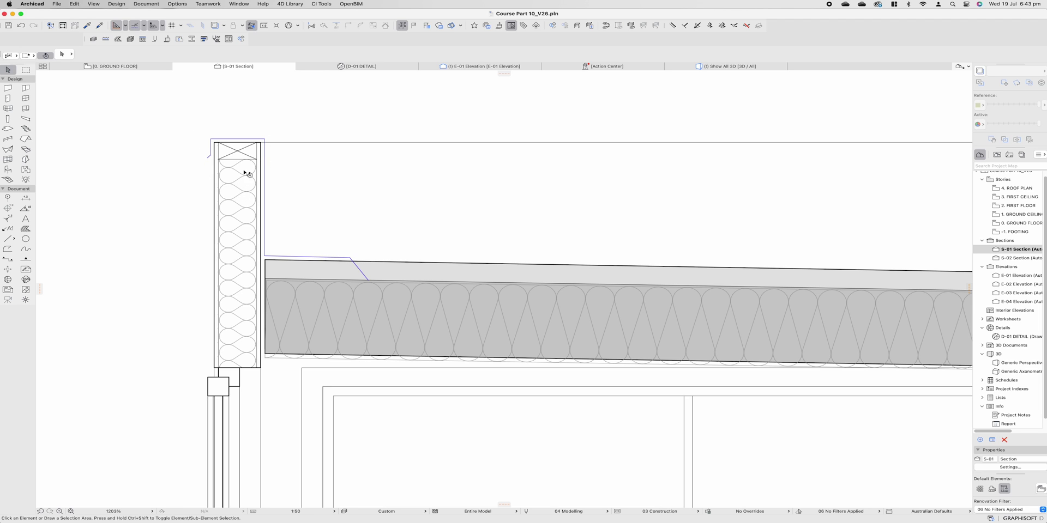
- Hide the Furniture - Fixed layer containing the first-floor wardrobe
{"action": "middle_click", "coordinate": [283, 216]}
{"action": "middle_click", "coordinate": [283, 217]}
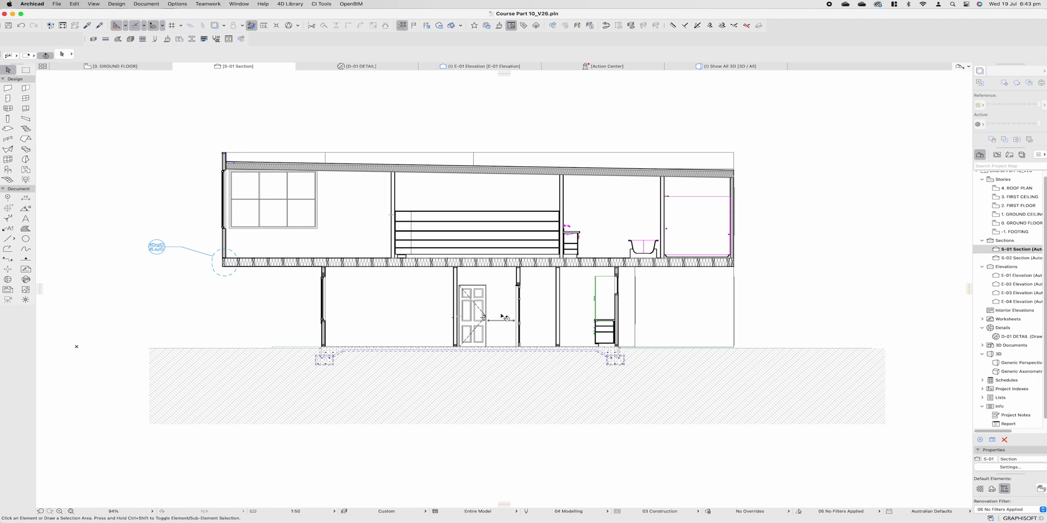
{"action": "left_click", "coordinate": [529, 214]}
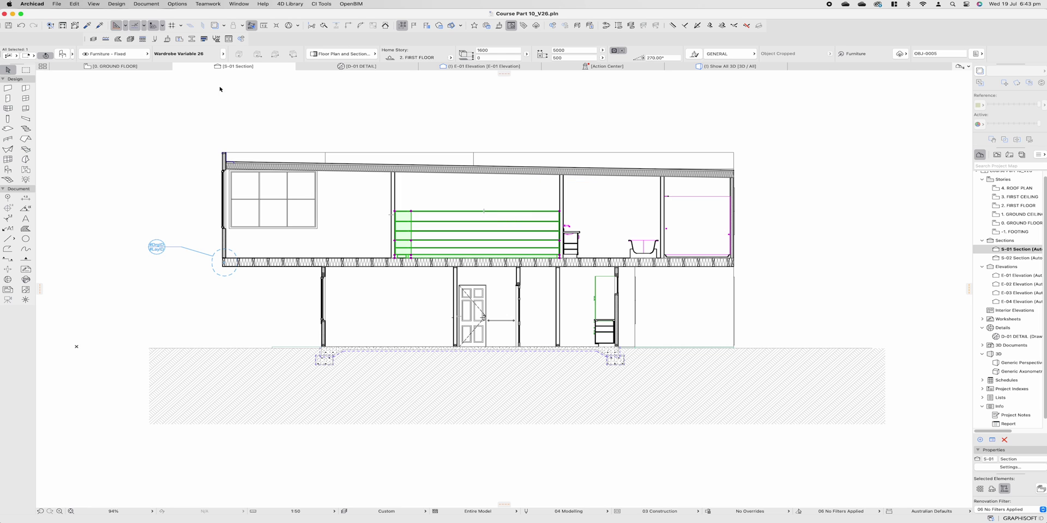
{"action": "key", "text": "super+l"}
{"action": "type", "text": "fix"}
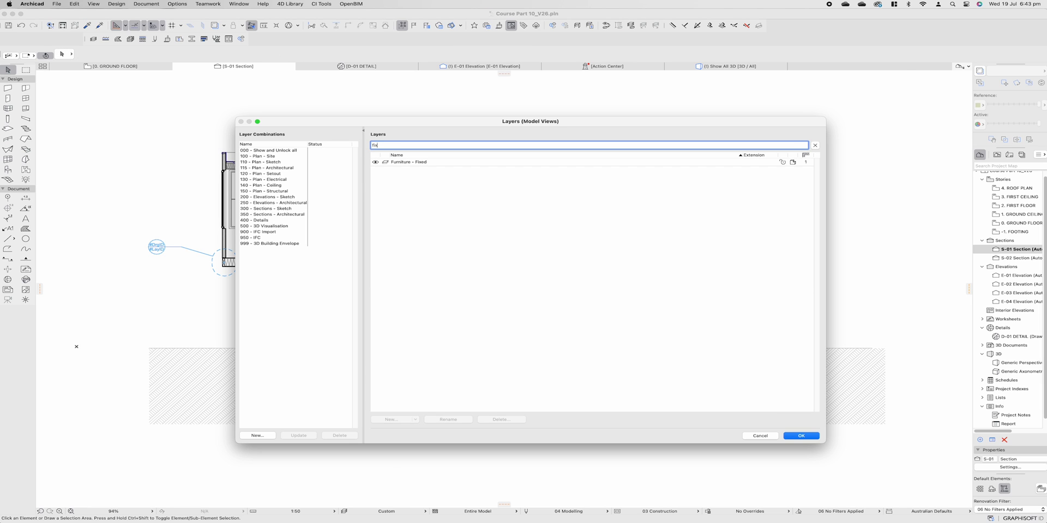
{"action": "left_click", "coordinate": [377, 163]}
{"action": "left_click", "coordinate": [793, 434]}
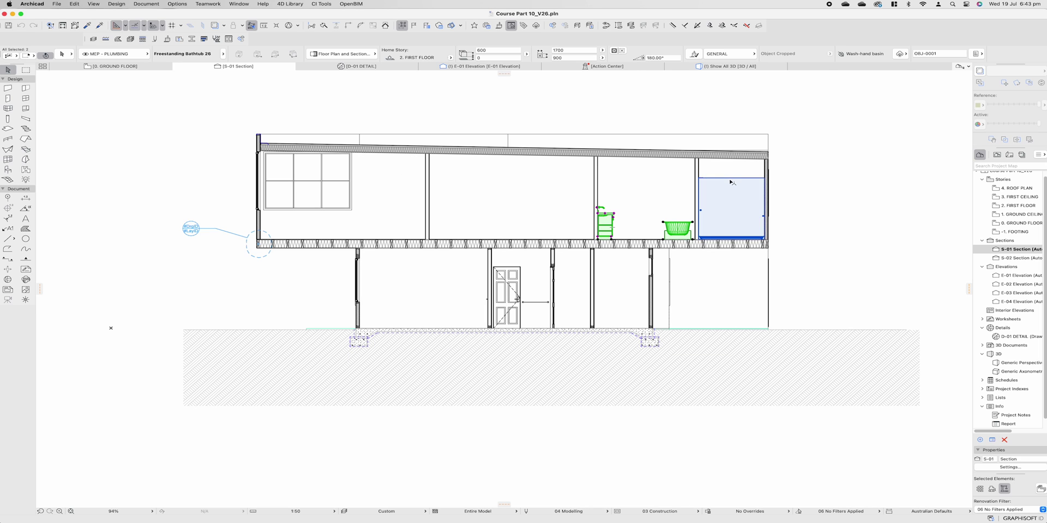
- Add the shower cabin to the selected basin and bathtub, and override all three objects' symbol lines with a black pen
{"action": "left_click", "coordinate": [732, 182], "text": "shift"}
{"action": "key", "text": "super+t"}
{"action": "left_click", "coordinate": [619, 332]}
{"action": "left_click", "coordinate": [618, 337]}
{"action": "left_click", "coordinate": [648, 351]}
{"action": "left_click", "coordinate": [668, 353]}
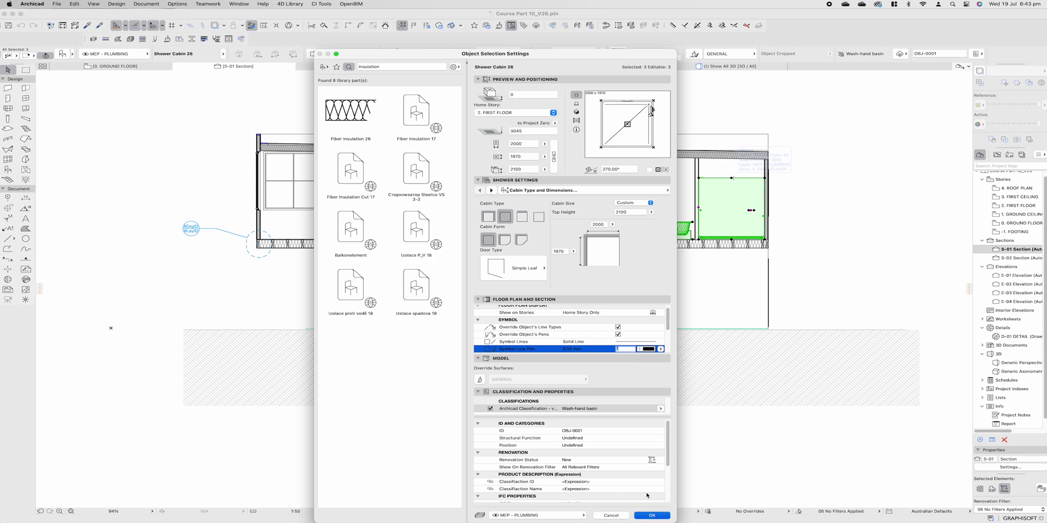
{"action": "left_click", "coordinate": [659, 514]}
{"action": "key", "text": "Escape"}
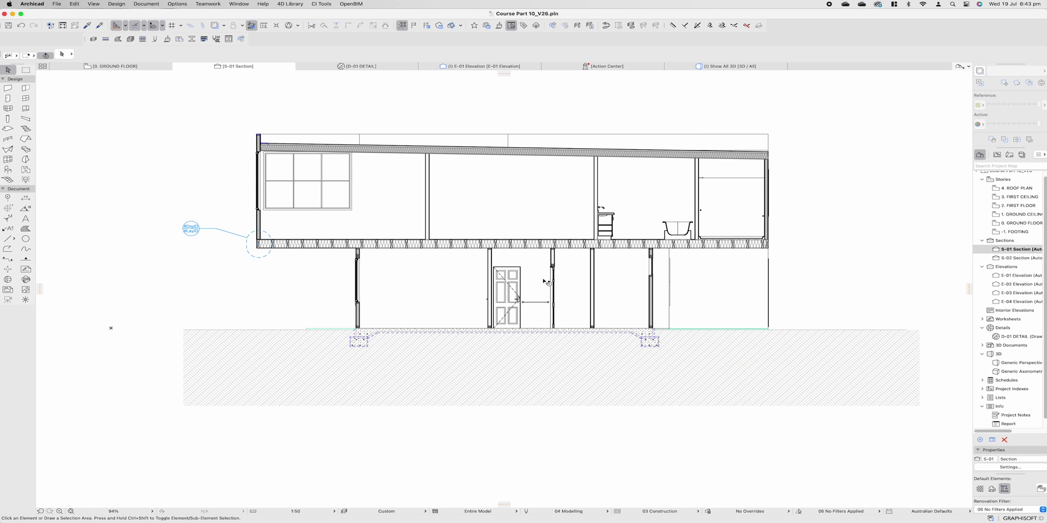
{"action": "scroll", "coordinate": [555, 350], "scroll_direction": "up", "scroll_amount": 2}
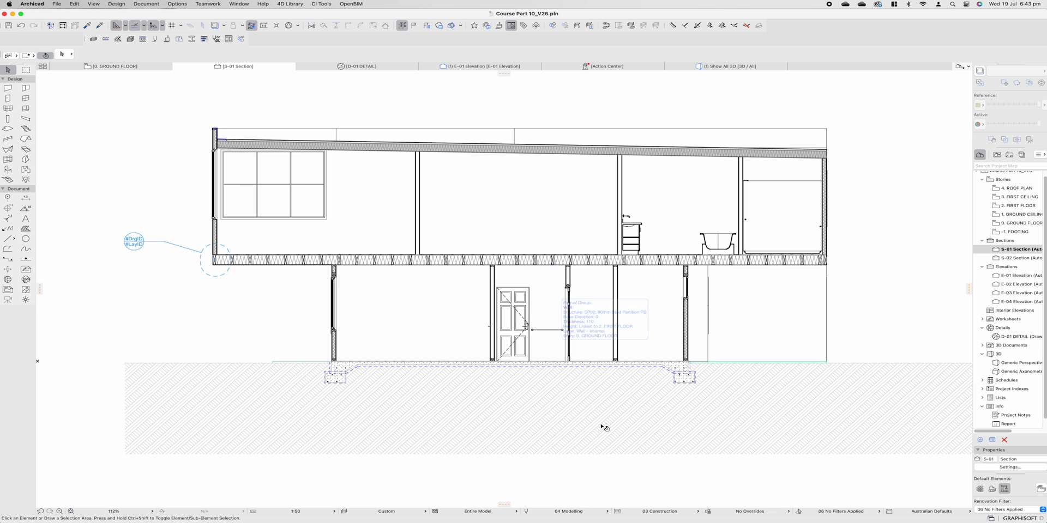
{"action": "scroll", "coordinate": [657, 381], "scroll_direction": "up", "scroll_amount": 10}
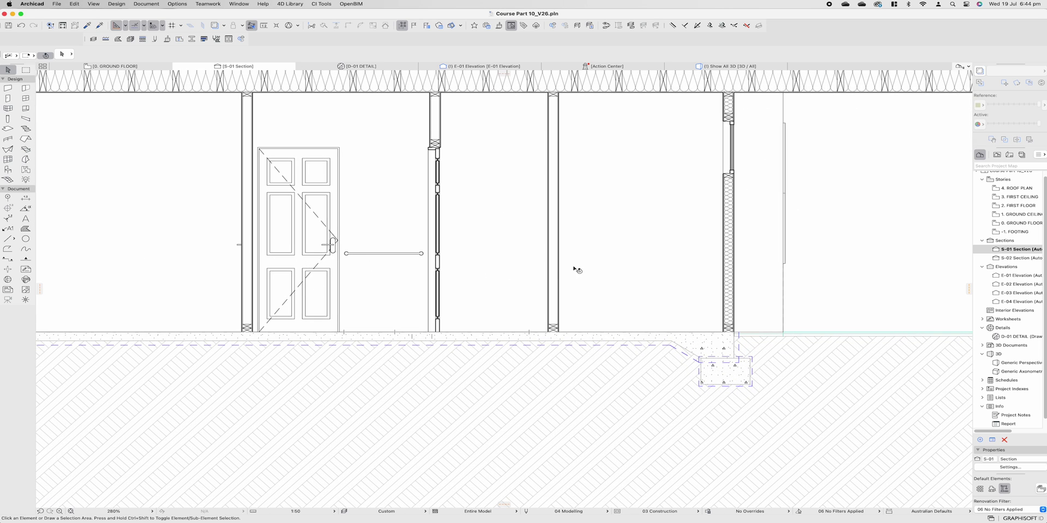
{"action": "scroll", "coordinate": [575, 267], "scroll_direction": "down", "scroll_amount": 5}
{"action": "scroll", "coordinate": [339, 348], "scroll_direction": "up", "scroll_amount": 8}
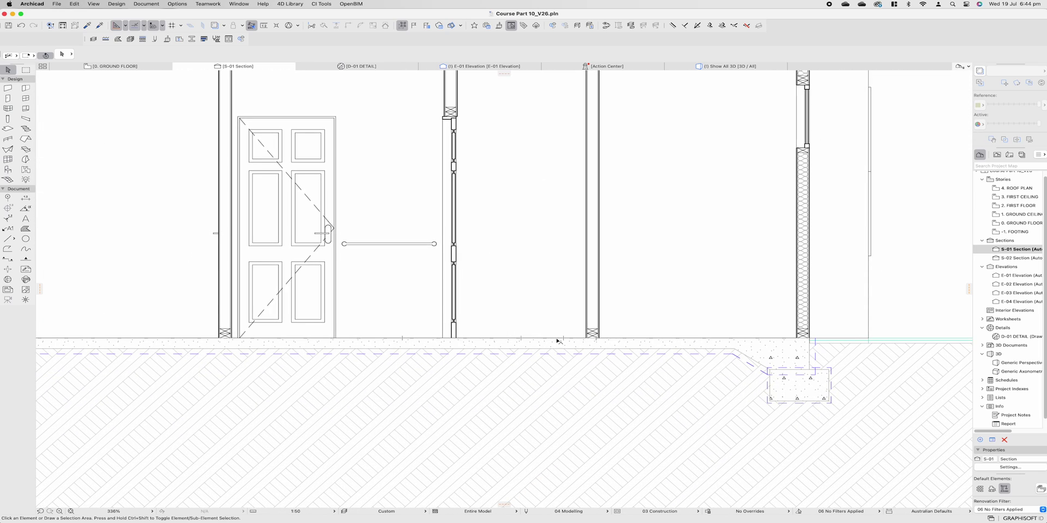
- Move the ground slab fill's upper and lower nodes beside the door to the adjacent wall's inner face
{"action": "left_click", "coordinate": [404, 342]}
{"action": "key", "text": "Escape"}
{"action": "left_click", "coordinate": [384, 350]}
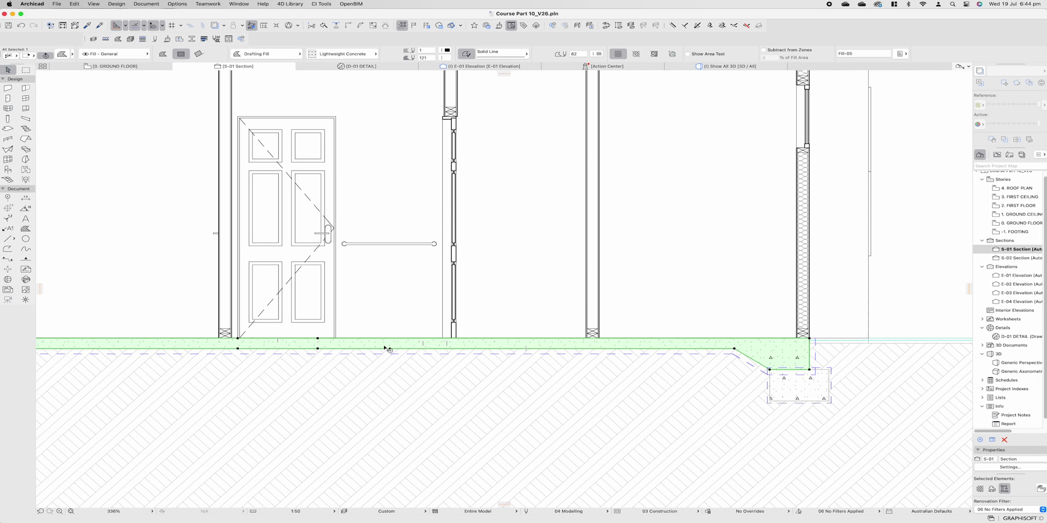
{"action": "left_click", "coordinate": [238, 338]}
{"action": "left_click", "coordinate": [230, 339]}
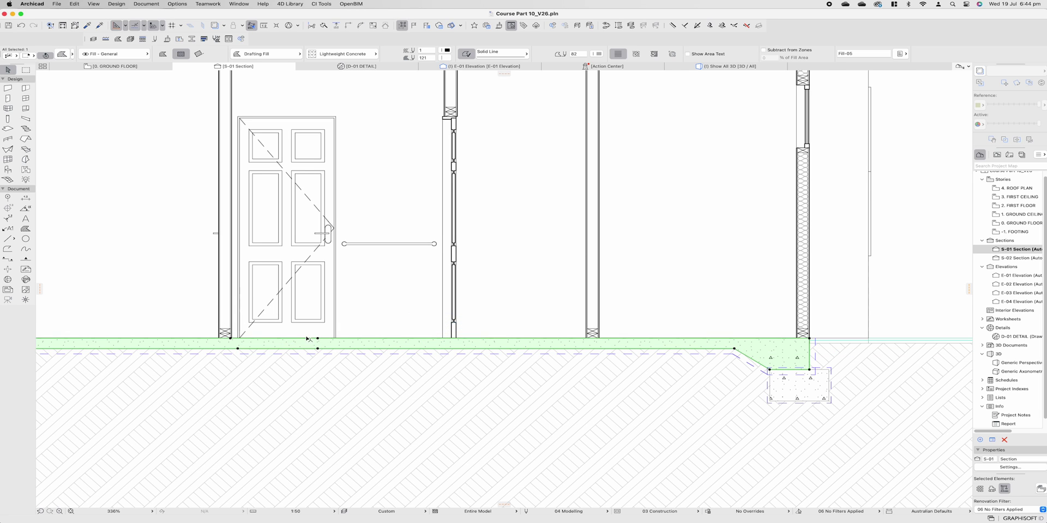
{"action": "left_click", "coordinate": [238, 349]}
{"action": "left_click", "coordinate": [231, 348]}
- Extend the slab fill's top edge node to the external wall's inner face and offset that edge down to form a recess
{"action": "left_click", "coordinate": [317, 338]}
{"action": "scroll", "coordinate": [230, 343], "scroll_direction": "down", "scroll_amount": 1}
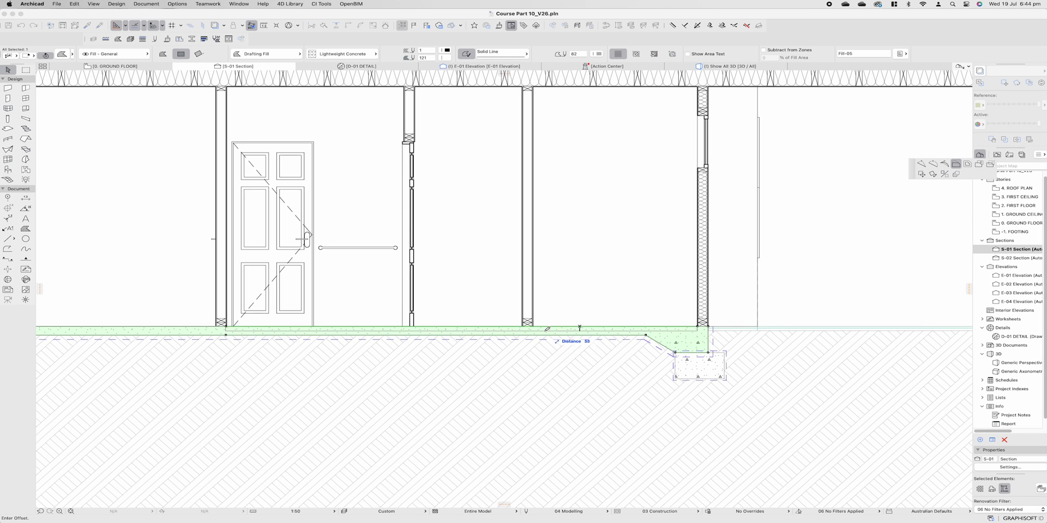
{"action": "scroll", "coordinate": [544, 330], "scroll_direction": "up", "scroll_amount": 1}
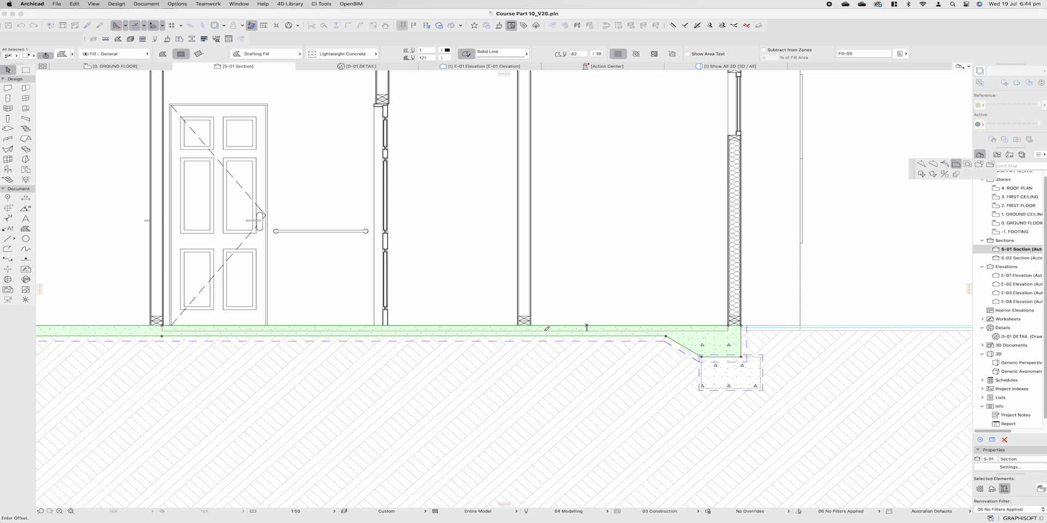
{"action": "left_click", "coordinate": [586, 326]}
- Offset the slab's underside down below the recess and slide the adjoining node outward to form a sloped transition
{"action": "left_click", "coordinate": [372, 336]}
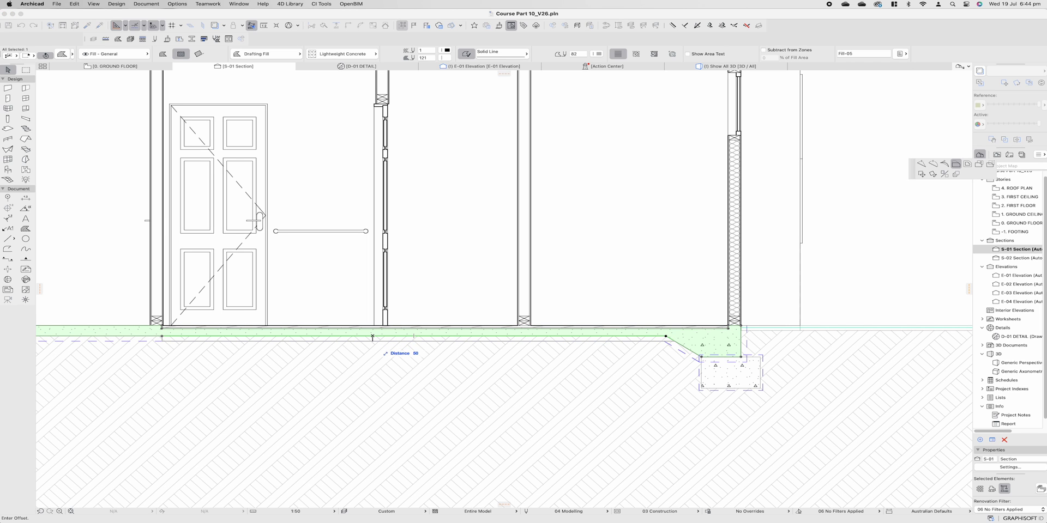
{"action": "left_click", "coordinate": [162, 336]}
{"action": "scroll", "coordinate": [161, 336], "scroll_direction": "up", "scroll_amount": 3}
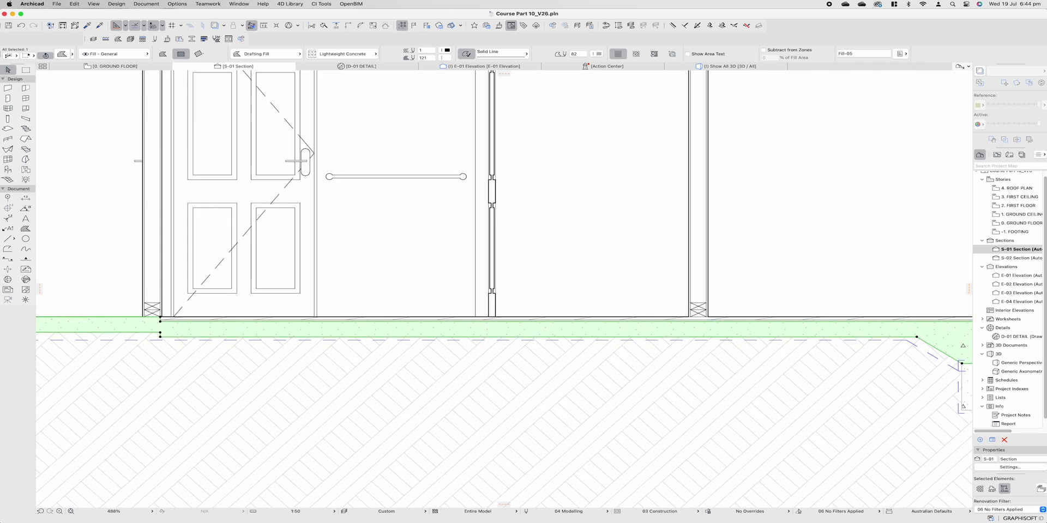
{"action": "left_click", "coordinate": [159, 331]}
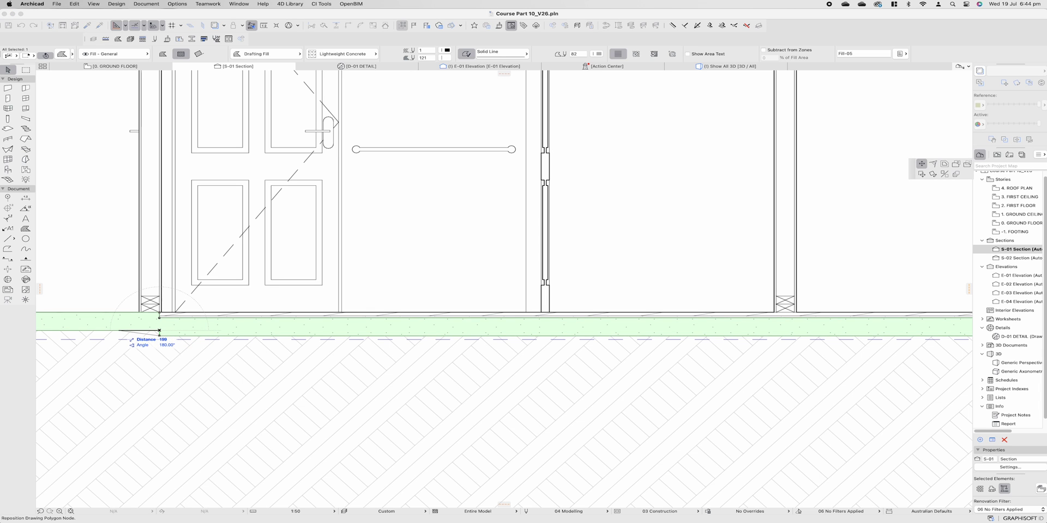
{"action": "left_click", "coordinate": [118, 330]}
{"action": "scroll", "coordinate": [119, 330], "scroll_direction": "down", "scroll_amount": 3}
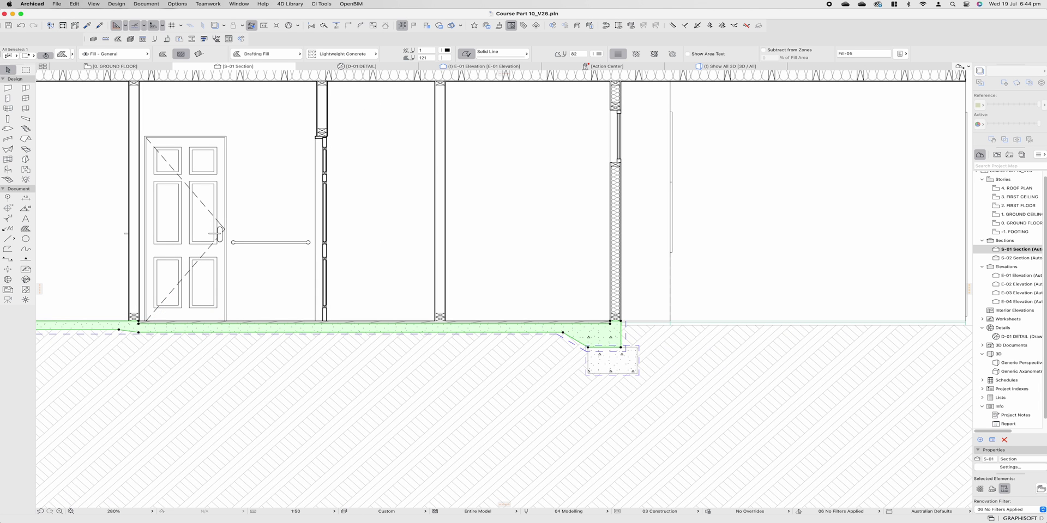
{"action": "scroll", "coordinate": [166, 327], "scroll_direction": "up", "scroll_amount": 3}
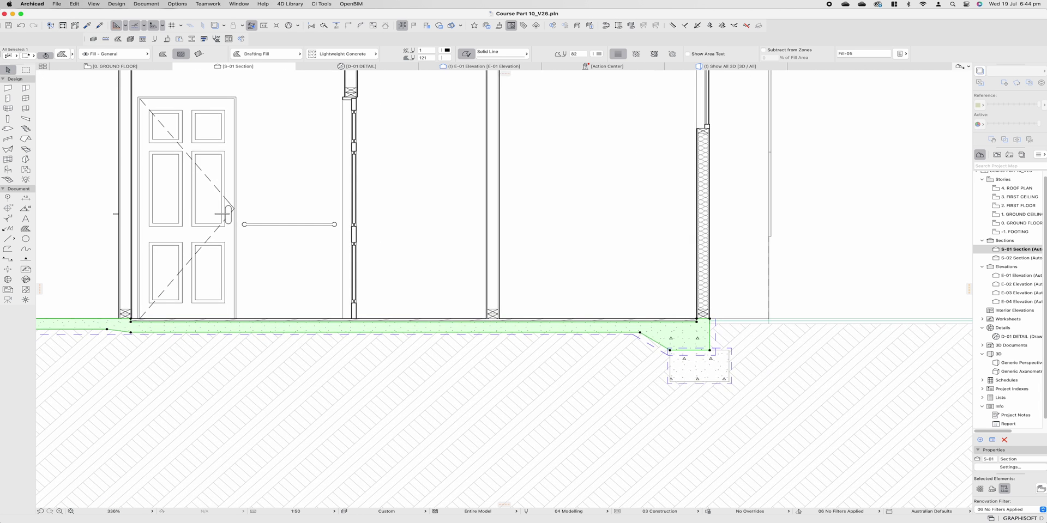
- Draw a rectangular fill along the slab recess from the wall beside the door to the external wall's inner face
{"action": "left_click", "coordinate": [297, 330], "text": "alt"}
{"action": "left_click", "coordinate": [100, 319]}
{"action": "scroll", "coordinate": [725, 319], "scroll_direction": "up", "scroll_amount": 1}
{"action": "scroll", "coordinate": [761, 319], "scroll_direction": "up", "scroll_amount": 2}
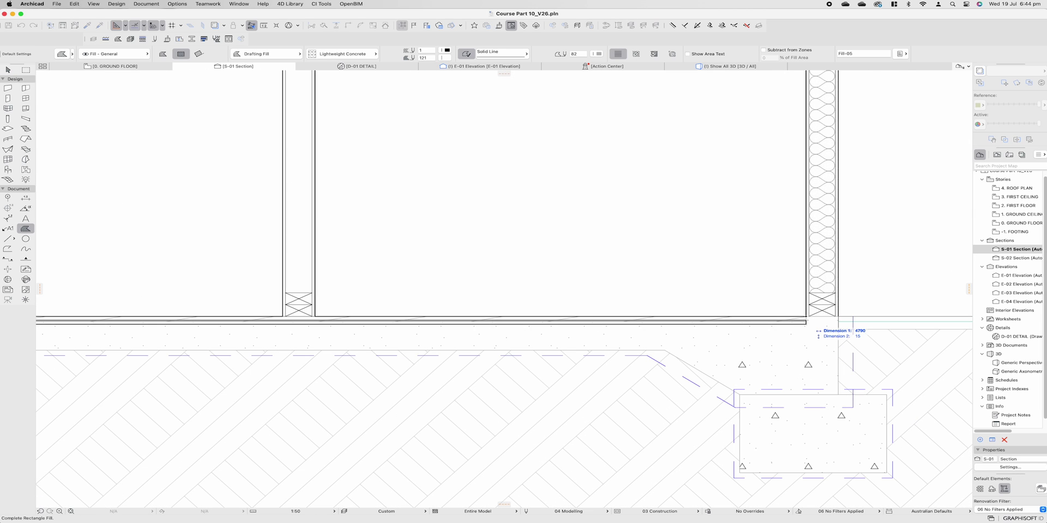
{"action": "left_click", "coordinate": [852, 326]}
- Change the new recess fill's pen to yellow
{"action": "key", "text": "Escape"}
{"action": "left_click", "coordinate": [763, 322]}
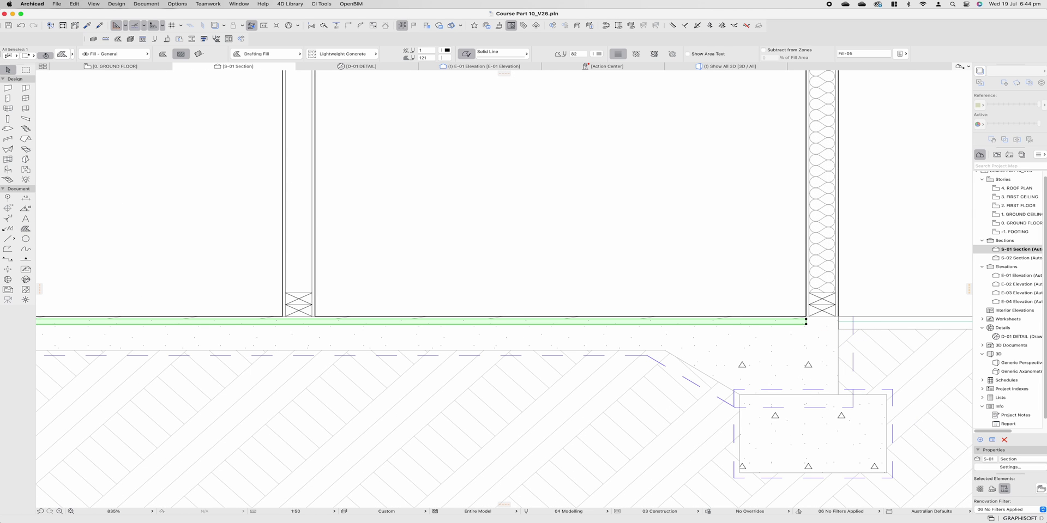
{"action": "left_click", "coordinate": [447, 50]}
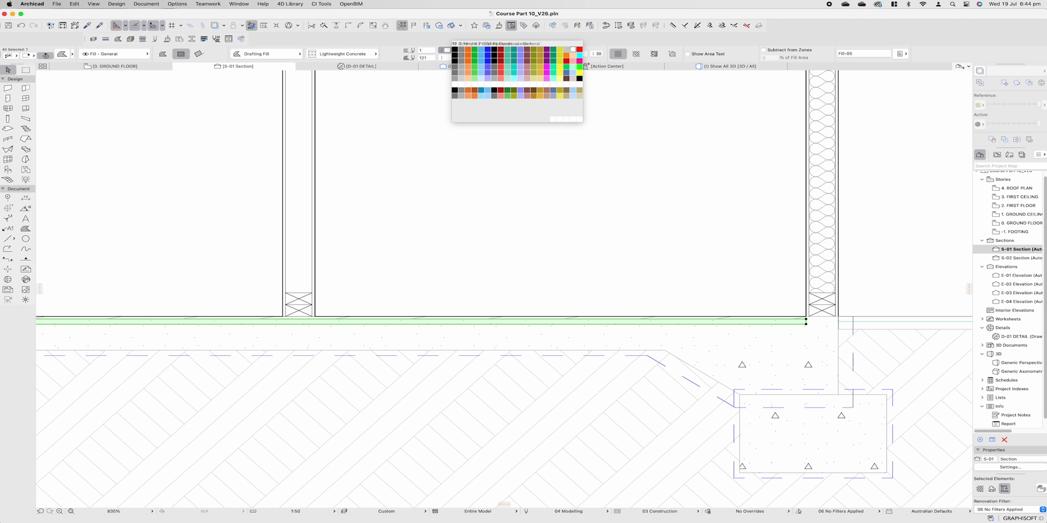
{"action": "left_click", "coordinate": [560, 49]}
{"action": "key", "text": "Escape"}
{"action": "scroll", "coordinate": [692, 343], "scroll_direction": "down", "scroll_amount": 3}
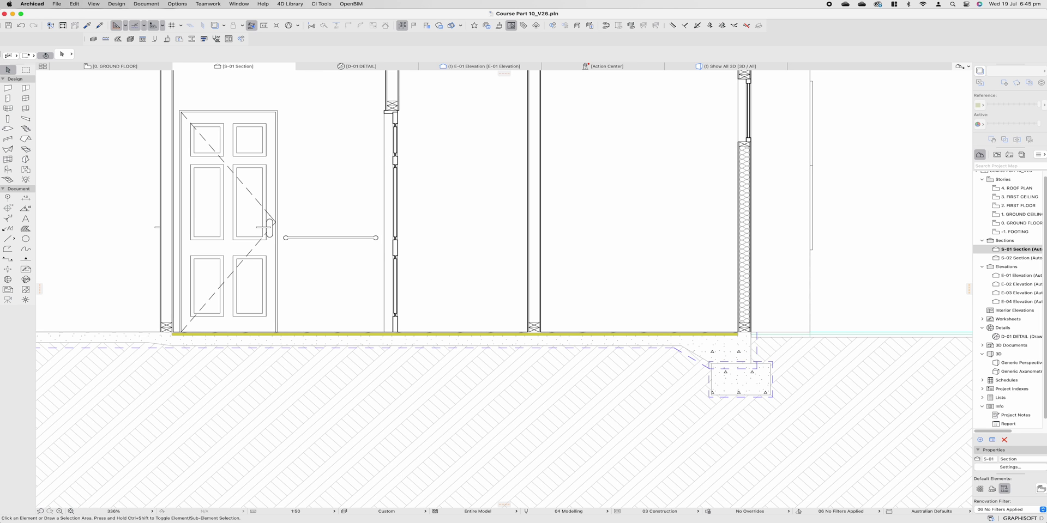
- Draw a thin rectangular floor finish fill directly above the yellow fill, running back to the wall beside the door
{"action": "scroll", "coordinate": [750, 340], "scroll_direction": "up", "scroll_amount": 5}
{"action": "left_click", "coordinate": [750, 339], "text": "alt"}
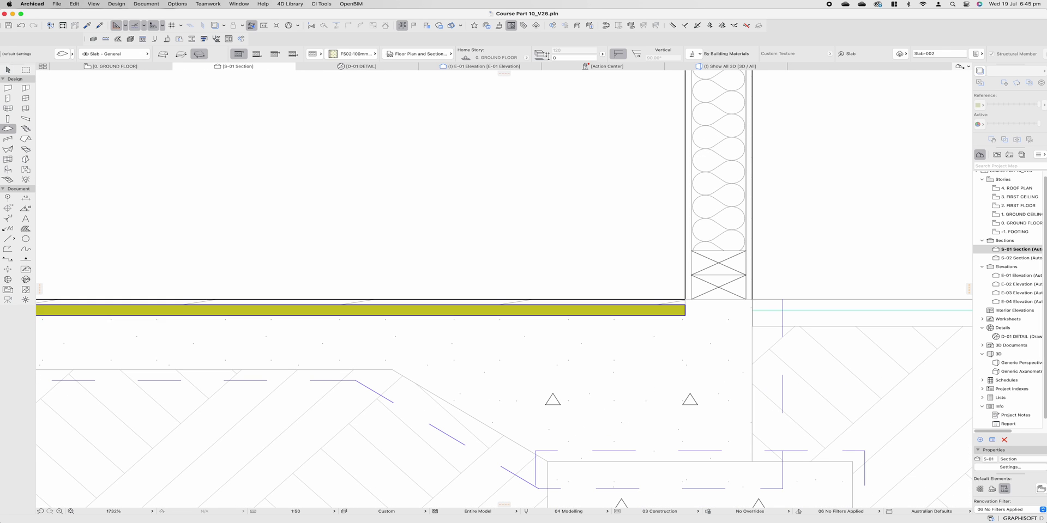
{"action": "left_click", "coordinate": [676, 310], "text": "alt"}
{"action": "left_click", "coordinate": [685, 304]}
{"action": "scroll", "coordinate": [528, 295], "scroll_direction": "down", "scroll_amount": 3}
{"action": "middle_click_drag", "start_coordinate": [528, 295], "coordinate": [846, 290]}
{"action": "middle_click_drag", "start_coordinate": [38, 270], "coordinate": [779, 292]}
{"action": "left_click", "coordinate": [322, 312]}
{"action": "key", "text": "Escape"}
- Set both fill pens of the thin floor finish to black
{"action": "left_click", "coordinate": [338, 313]}
{"action": "left_click", "coordinate": [445, 50]}
{"action": "left_click", "coordinate": [454, 49]}
{"action": "left_click", "coordinate": [445, 57]}
{"action": "left_click", "coordinate": [454, 58]}
{"action": "key", "text": "Escape"}
{"action": "scroll", "coordinate": [456, 285], "scroll_direction": "down", "scroll_amount": 1}
{"action": "scroll", "coordinate": [213, 273], "scroll_direction": "down", "scroll_amount": 5}
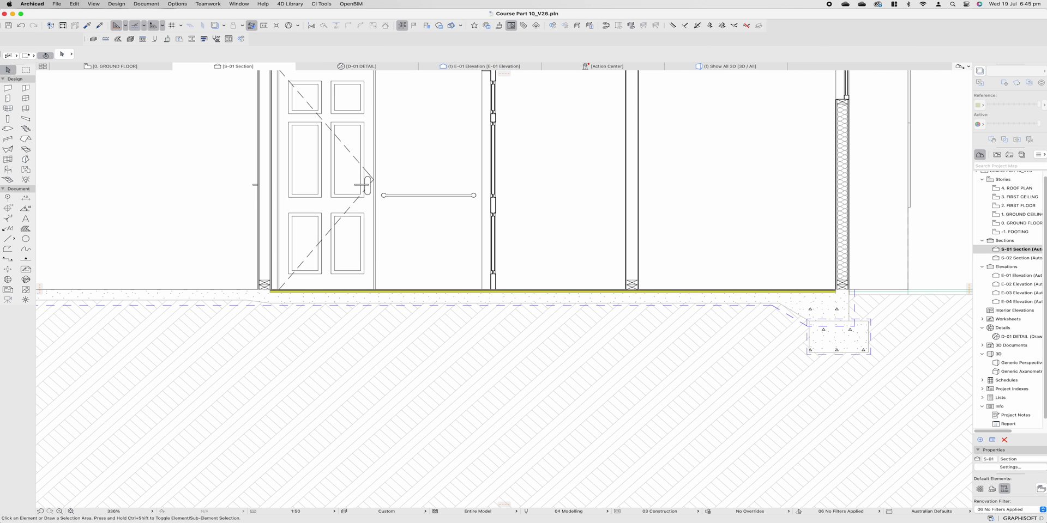
{"action": "middle_click_drag", "start_coordinate": [645, 295], "coordinate": [581, 297]}
{"action": "scroll", "coordinate": [581, 297], "scroll_direction": "up", "scroll_amount": 5}
- Add nodes to the slab fill and raise it beneath the internal wall, splitting the recess and floor finish there
{"action": "left_click", "coordinate": [582, 303]}
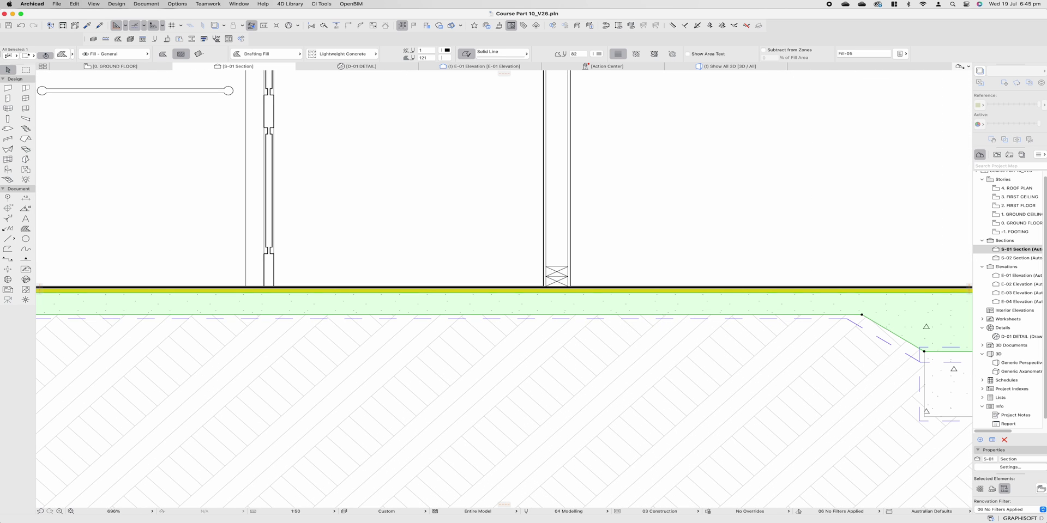
{"action": "left_click", "coordinate": [594, 293]}
{"action": "left_click", "coordinate": [921, 164]}
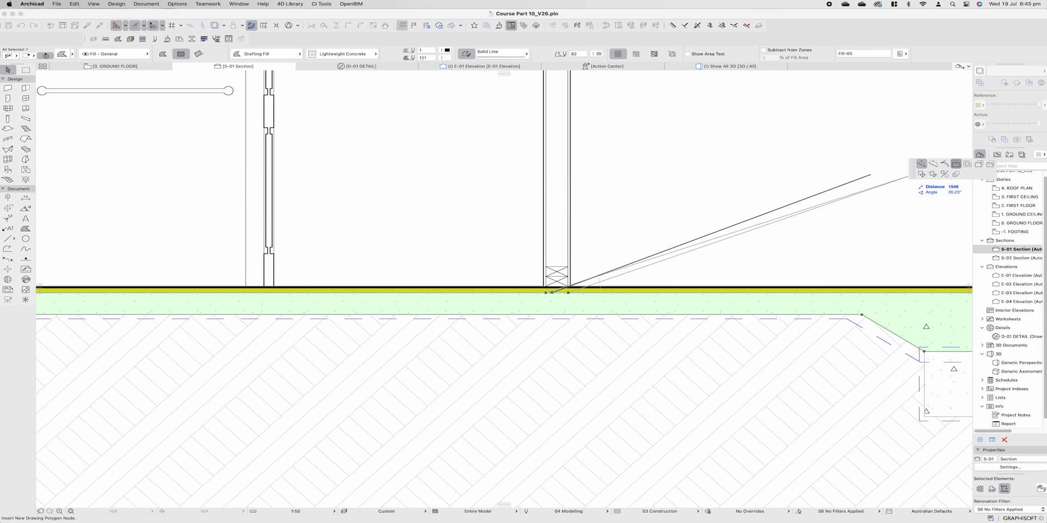
{"action": "key", "text": "Escape"}
{"action": "scroll", "coordinate": [578, 298], "scroll_direction": "down", "scroll_amount": 1}
{"action": "scroll", "coordinate": [748, 294], "scroll_direction": "down", "scroll_amount": 2}
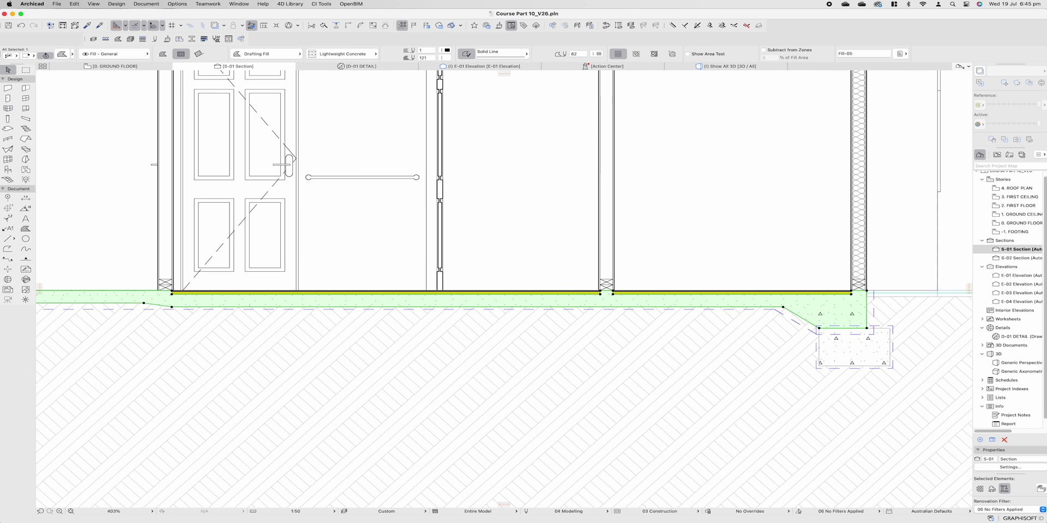
{"action": "scroll", "coordinate": [391, 292], "scroll_direction": "down", "scroll_amount": 2}
{"action": "key", "text": "Escape"}
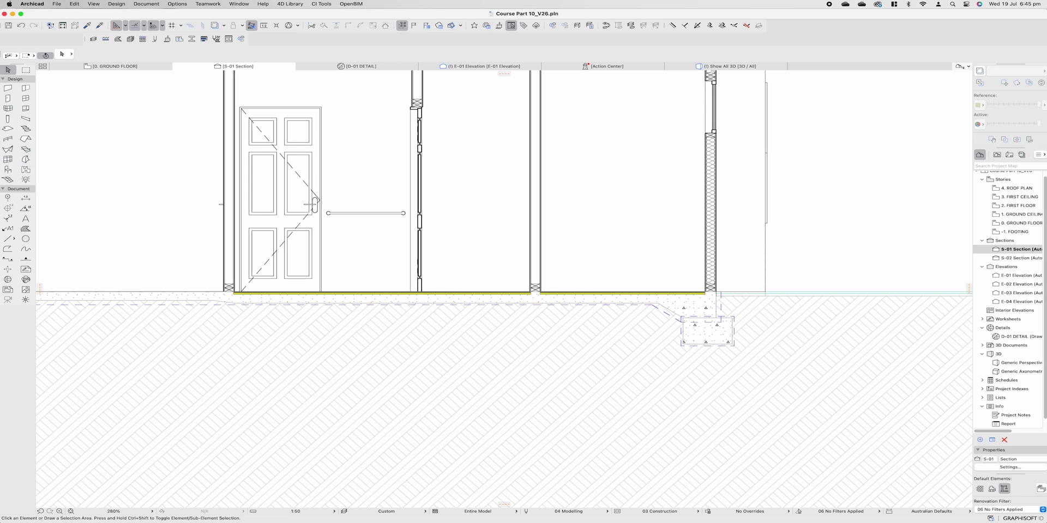
- Move the footing fill and its dashed membrane outline beneath the window-side external wall inward, aligning it with the wall's outer face
{"action": "scroll", "coordinate": [558, 504], "scroll_direction": "down", "scroll_amount": 1}
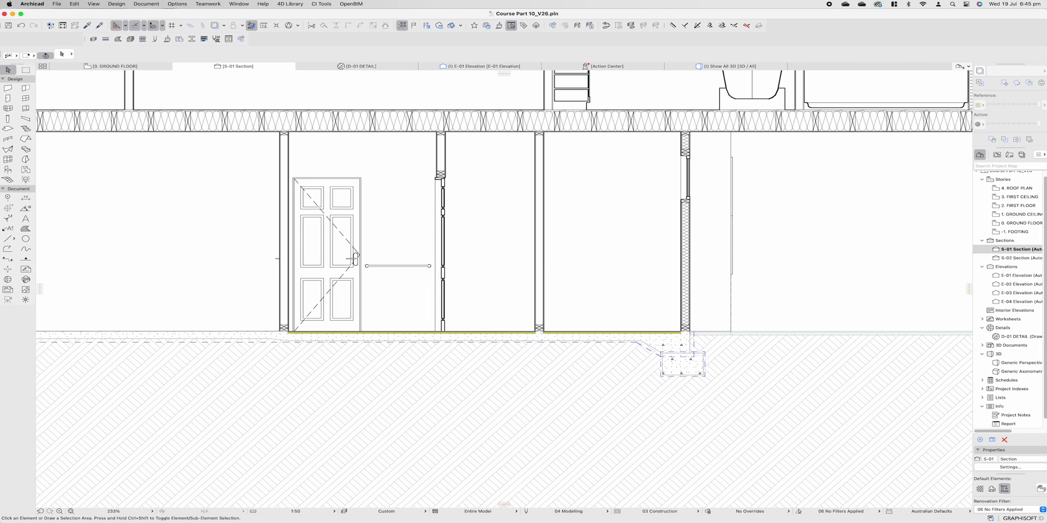
{"action": "scroll", "coordinate": [666, 427], "scroll_direction": "down", "scroll_amount": 4}
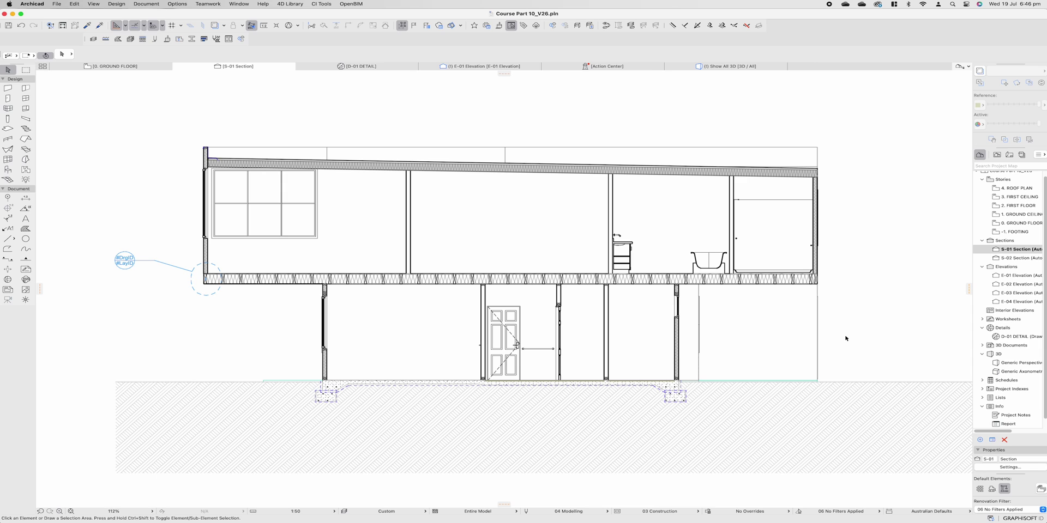
{"action": "scroll", "coordinate": [323, 383], "scroll_direction": "up", "scroll_amount": 10}
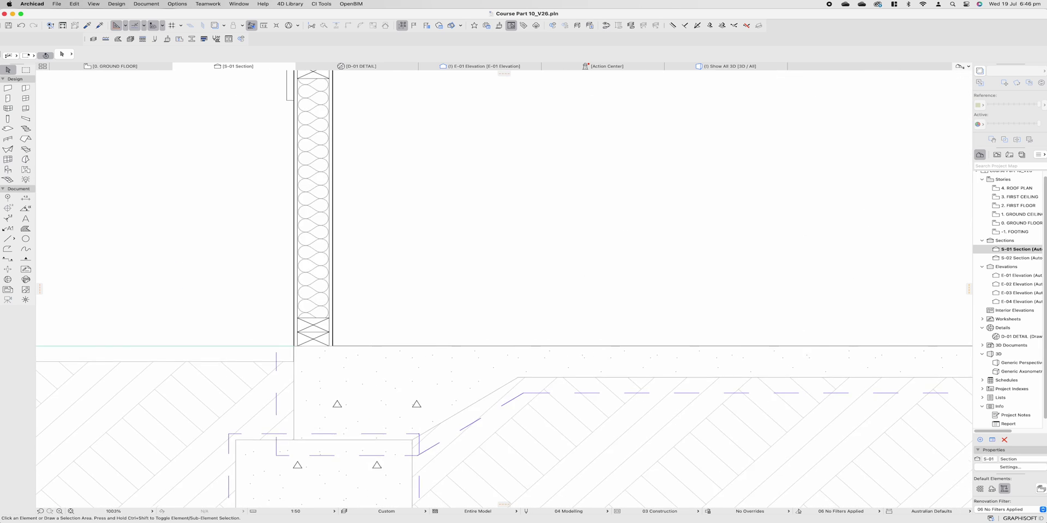
{"action": "scroll", "coordinate": [342, 399], "scroll_direction": "up", "scroll_amount": 3}
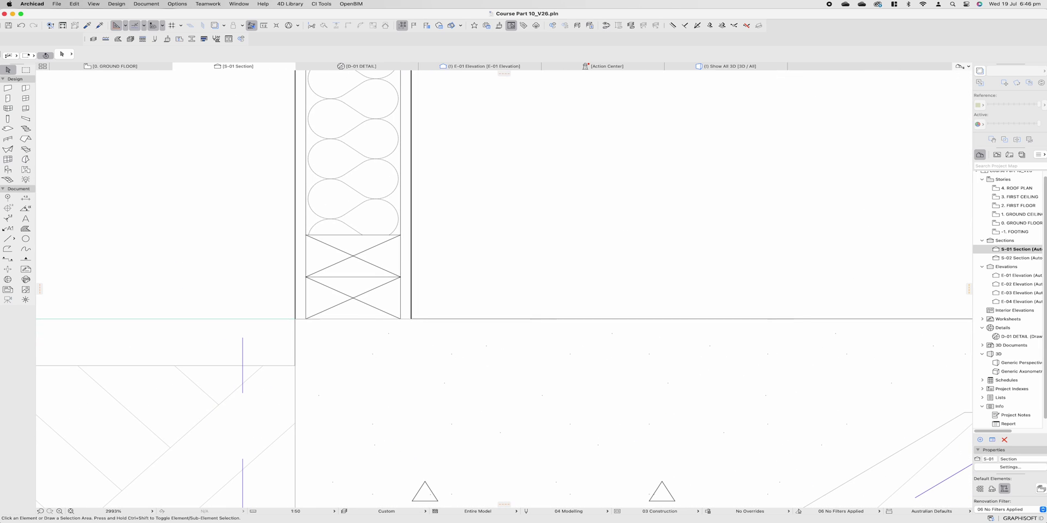
{"action": "scroll", "coordinate": [364, 323], "scroll_direction": "down", "scroll_amount": 5}
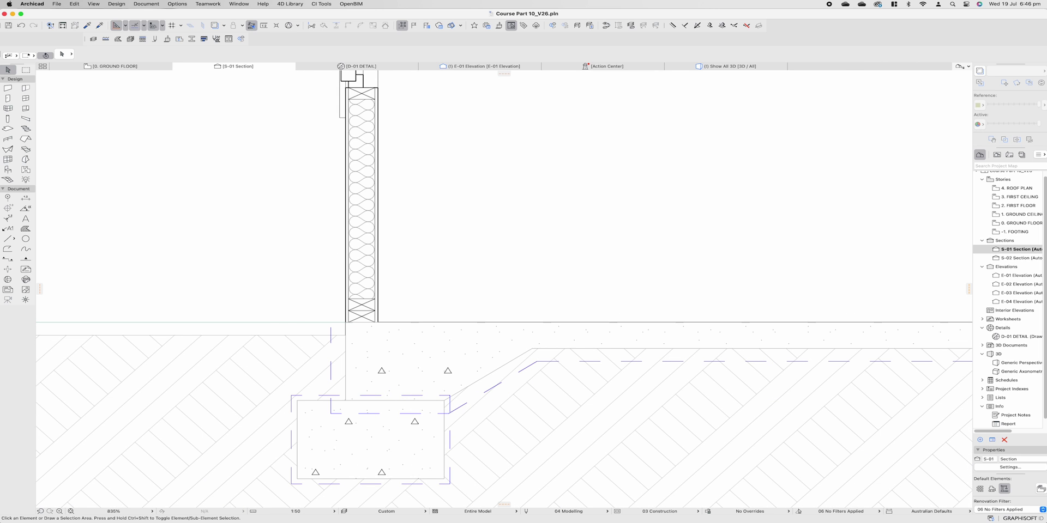
{"action": "scroll", "coordinate": [765, 240], "scroll_direction": "up", "scroll_amount": 1}
{"action": "scroll", "coordinate": [452, 277], "scroll_direction": "down", "scroll_amount": 5}
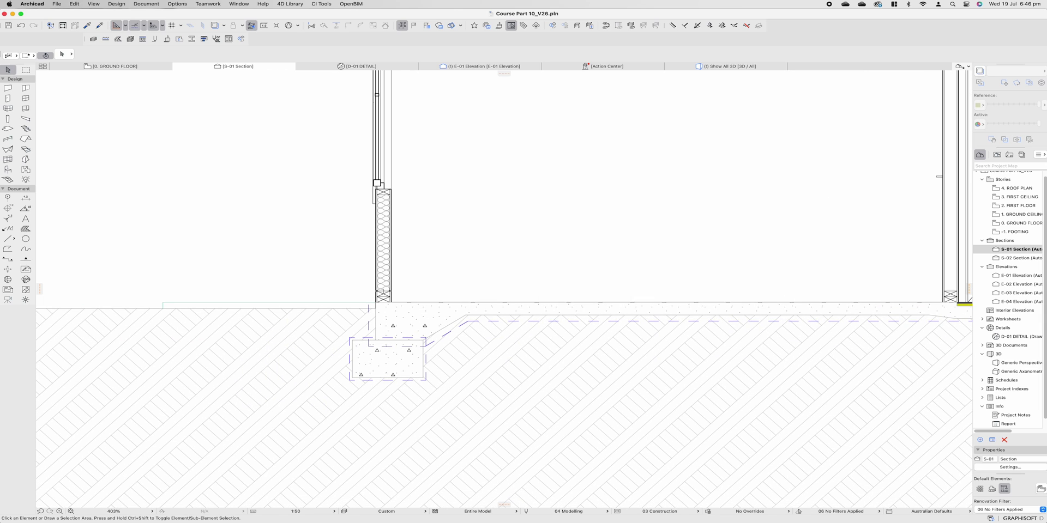
{"action": "left_click", "coordinate": [387, 358]}
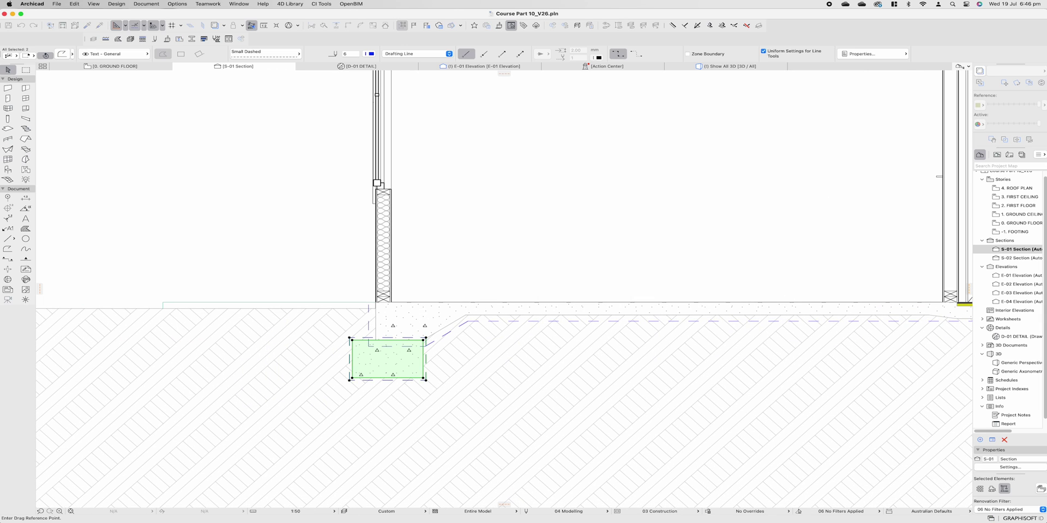
{"action": "left_click_drag", "start_coordinate": [387, 360], "coordinate": [410, 360]}
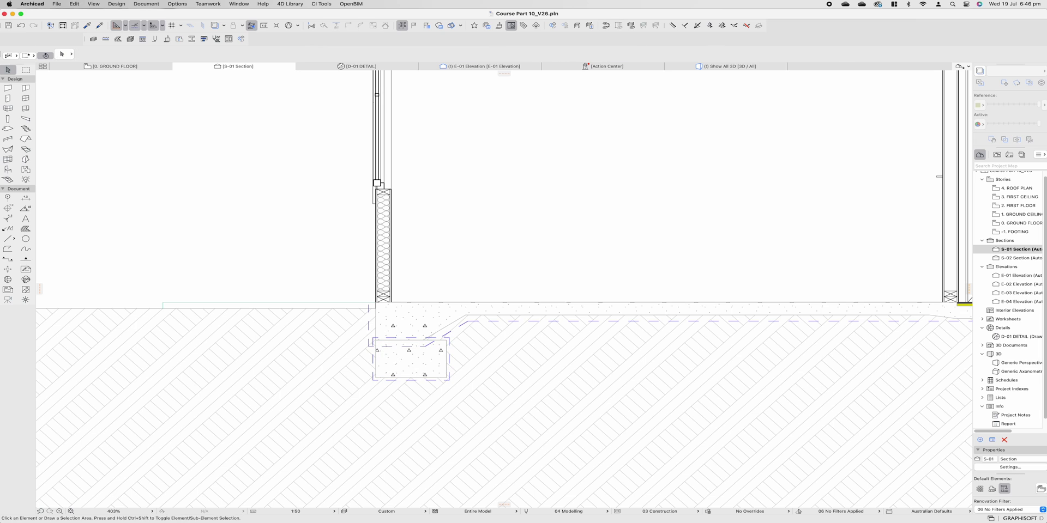
- Copy the timber top plate of the wall beside the door against that wall's inner face, under the first floor
{"action": "scroll", "coordinate": [331, 341], "scroll_direction": "down", "scroll_amount": 3}
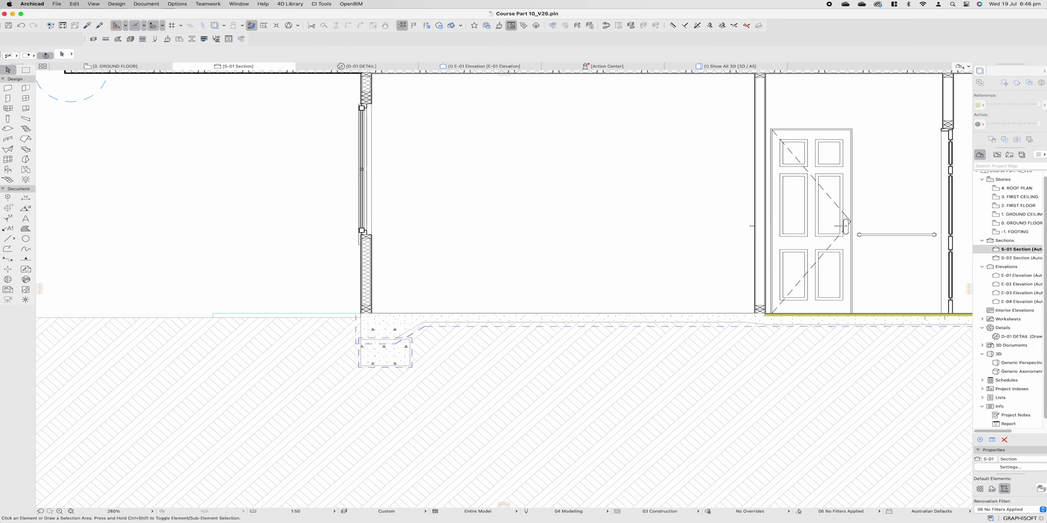
{"action": "scroll", "coordinate": [209, 335], "scroll_direction": "down", "scroll_amount": 3}
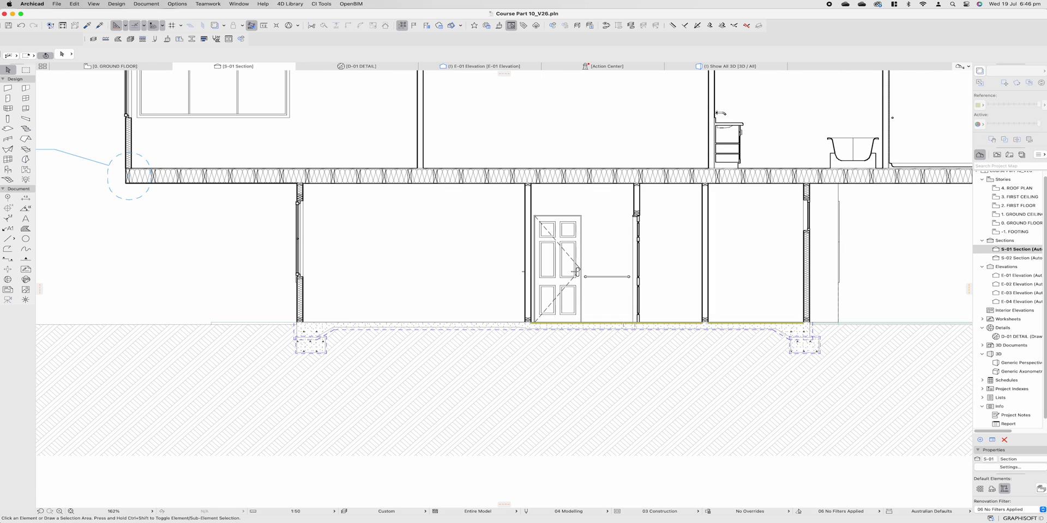
{"action": "middle_click_drag", "start_coordinate": [503, 288], "coordinate": [447, 306]}
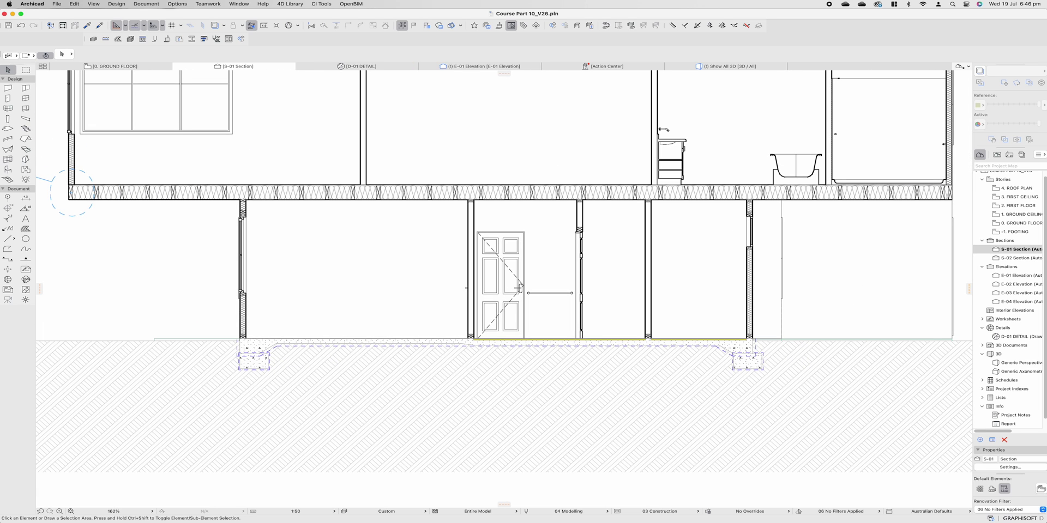
{"action": "scroll", "coordinate": [768, 220], "scroll_direction": "up", "scroll_amount": 3}
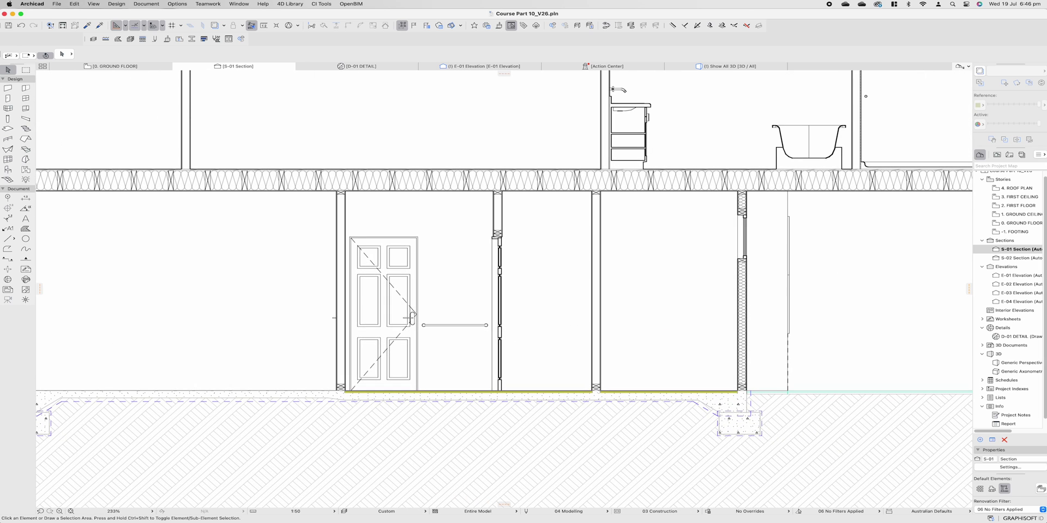
{"action": "scroll", "coordinate": [341, 194], "scroll_direction": "up", "scroll_amount": 10}
{"action": "left_click", "coordinate": [337, 190]}
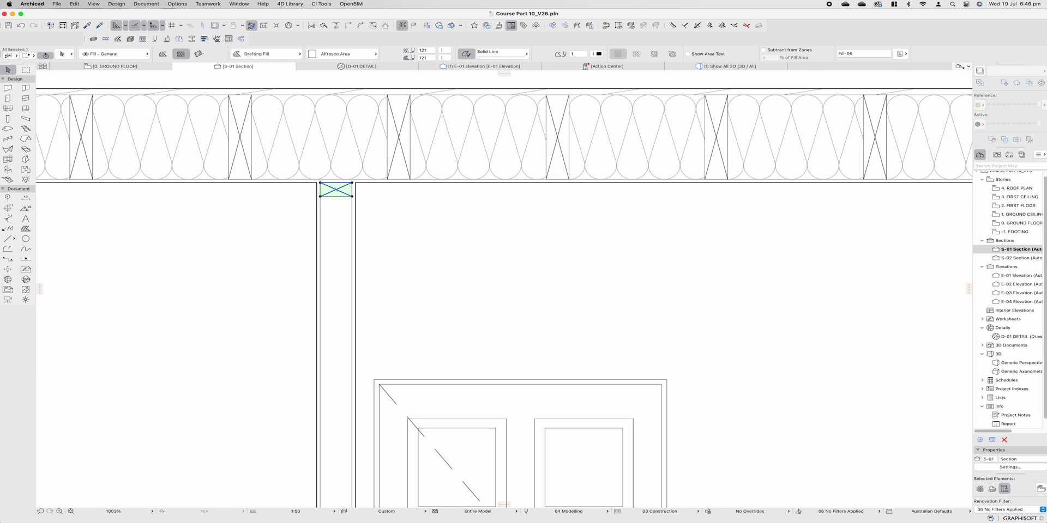
{"action": "left_click", "coordinate": [336, 189], "text": "shift"}
{"action": "left_click_drag", "start_coordinate": [351, 183], "coordinate": [352, 179]}
{"action": "key", "text": "super+shift+d"}
{"action": "left_click", "coordinate": [320, 180]}
{"action": "left_click", "coordinate": [352, 180]}
- Copy the timber plate 300 below for the dropped ceiling and place a matching pair on the opposite wall
{"action": "key", "text": "super+d"}
{"action": "left_click", "coordinate": [352, 179]}
{"action": "key", "text": "alt"}
{"action": "type", "text": "300"}
{"action": "key", "text": "Return"}
{"action": "key", "text": "Escape"}
{"action": "scroll", "coordinate": [261, 197], "scroll_direction": "down", "scroll_amount": 6}
{"action": "scroll", "coordinate": [292, 243], "scroll_direction": "up", "scroll_amount": 3}
- Draw the dropped ceiling's lining as a thin fill beneath the lower timbers, spanning between the two walls around the door
{"action": "left_click", "coordinate": [25, 228]}
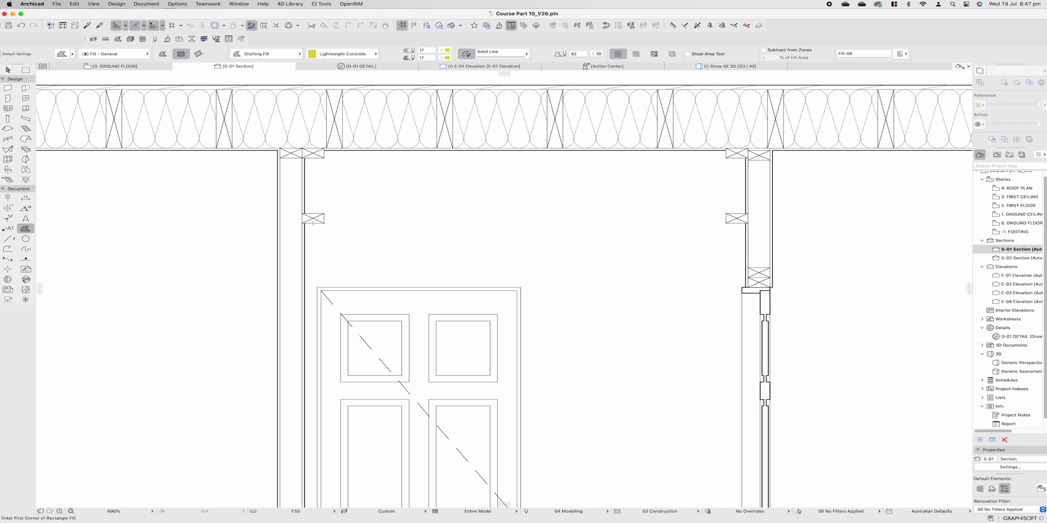
{"action": "left_click", "coordinate": [302, 223]}
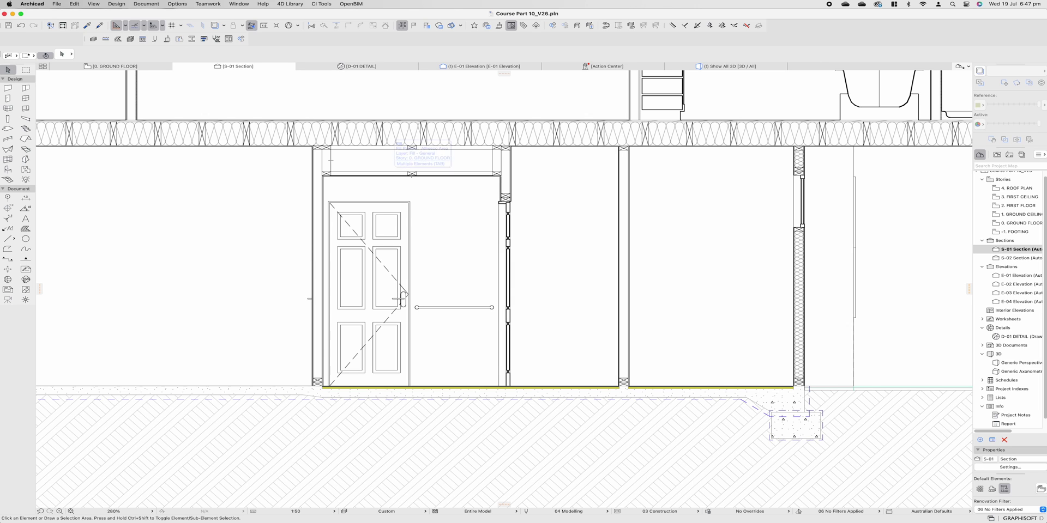
{"action": "scroll", "coordinate": [398, 299], "scroll_direction": "down", "scroll_amount": 2}
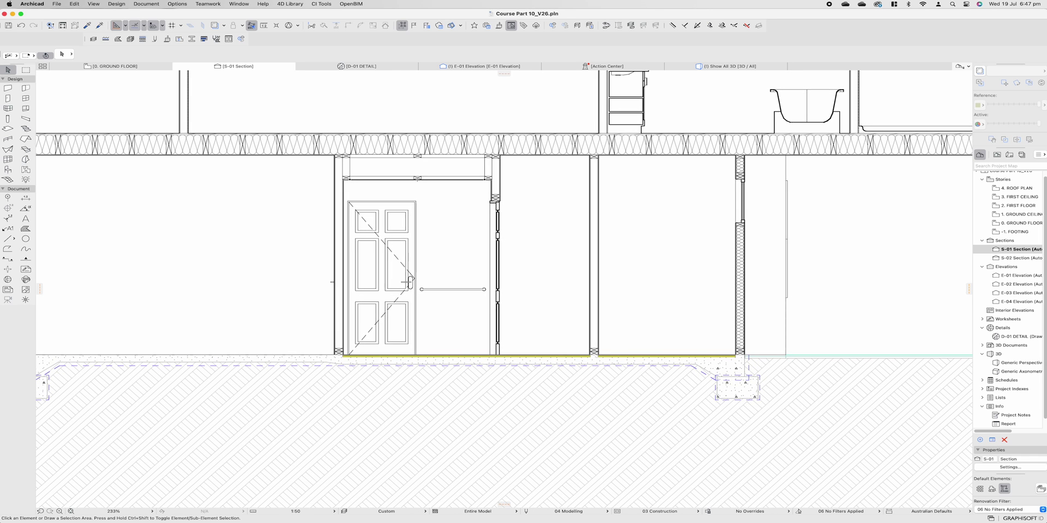
{"action": "scroll", "coordinate": [949, 226], "scroll_direction": "down", "scroll_amount": 2}
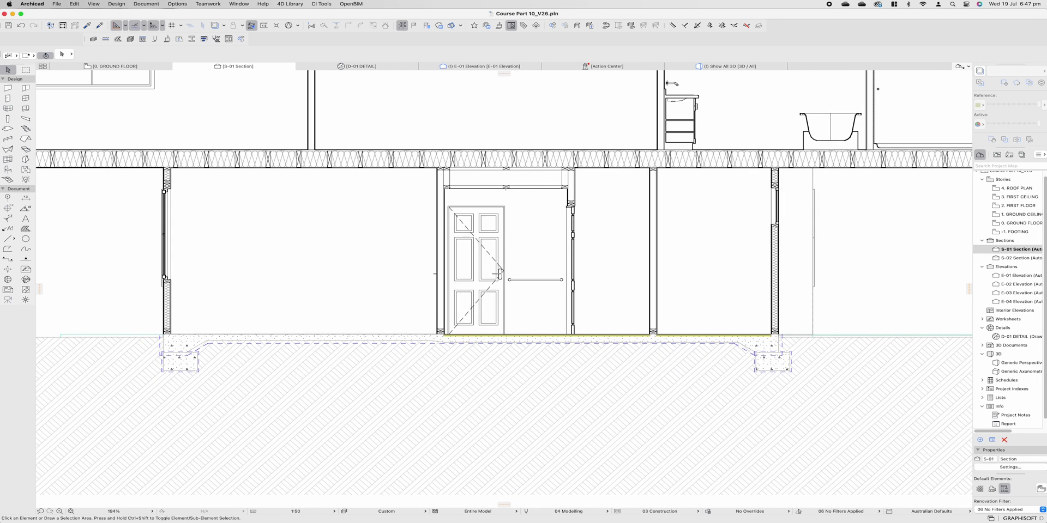
{"action": "scroll", "coordinate": [466, 242], "scroll_direction": "down", "scroll_amount": 6}
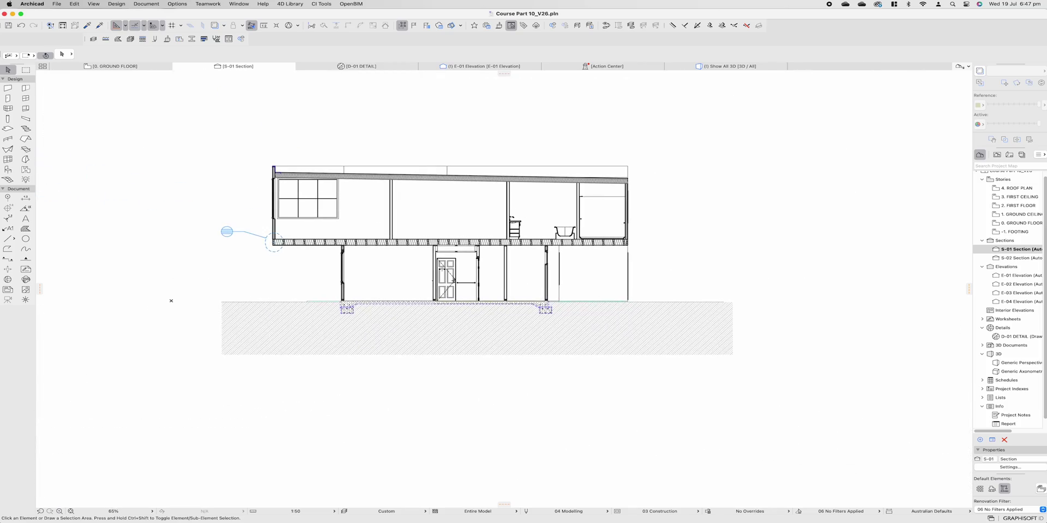